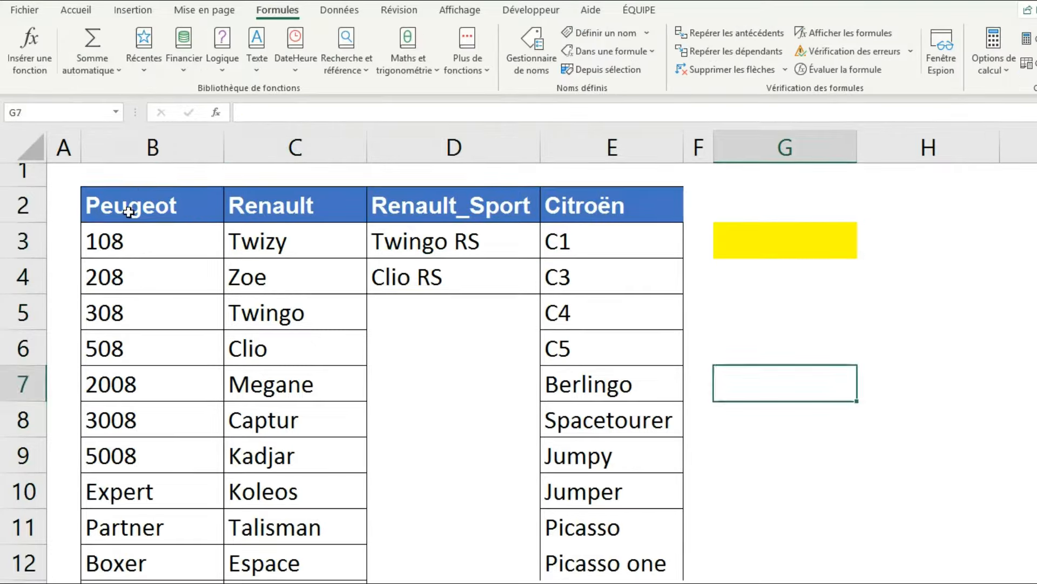
Format the range B2:E15 as a table with headers, using a medium blue table style
left_click_drag(153, 204, 594, 518)
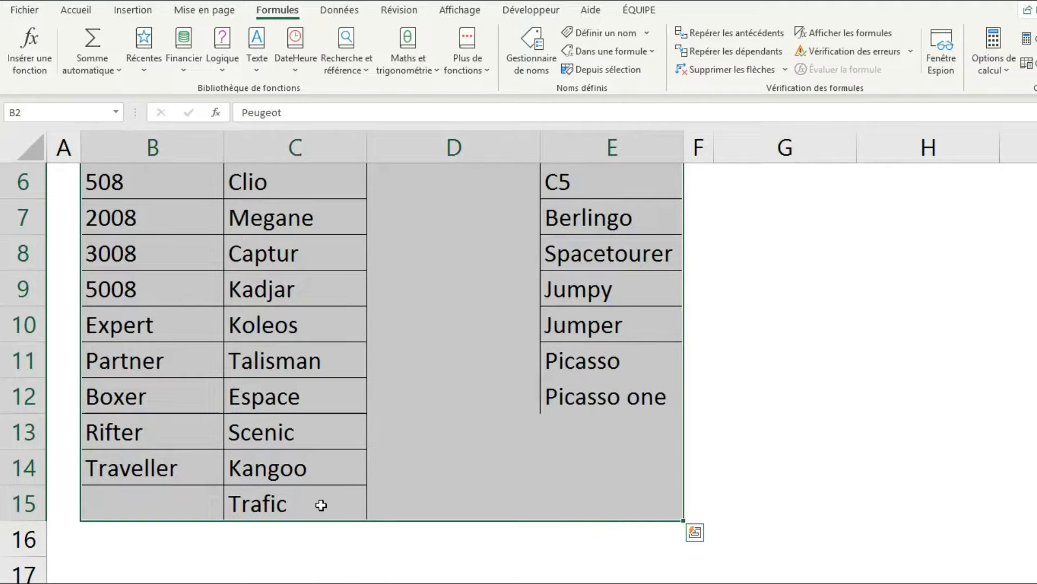
scroll(325, 486, "up", 2)
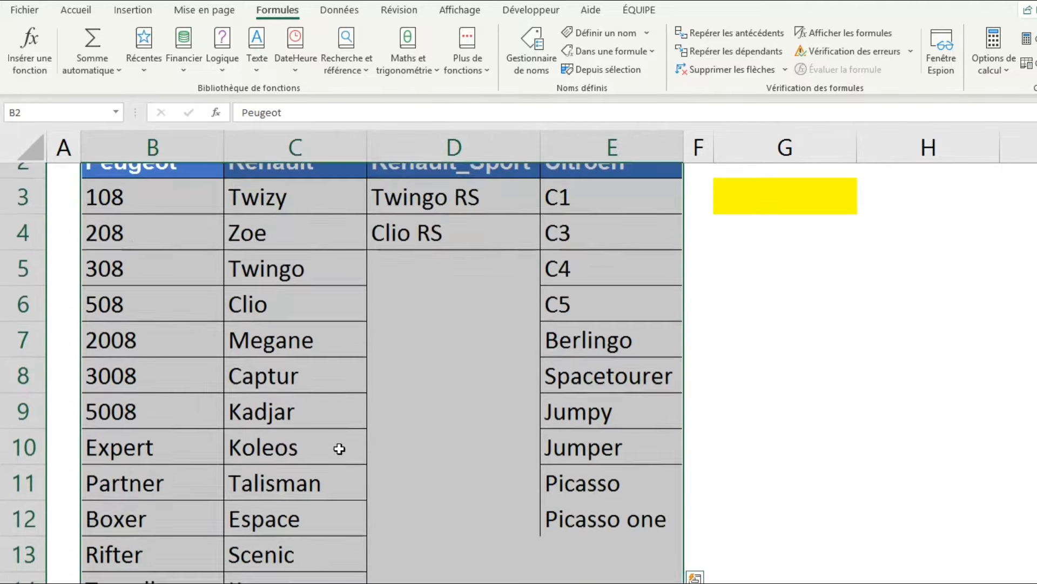
left_click(83, 12)
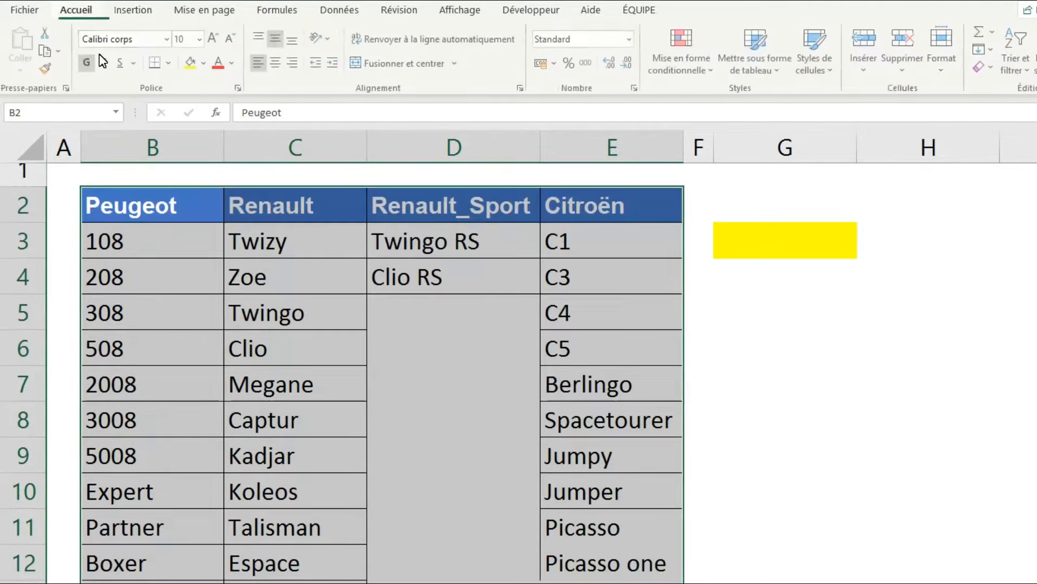
left_click(763, 68)
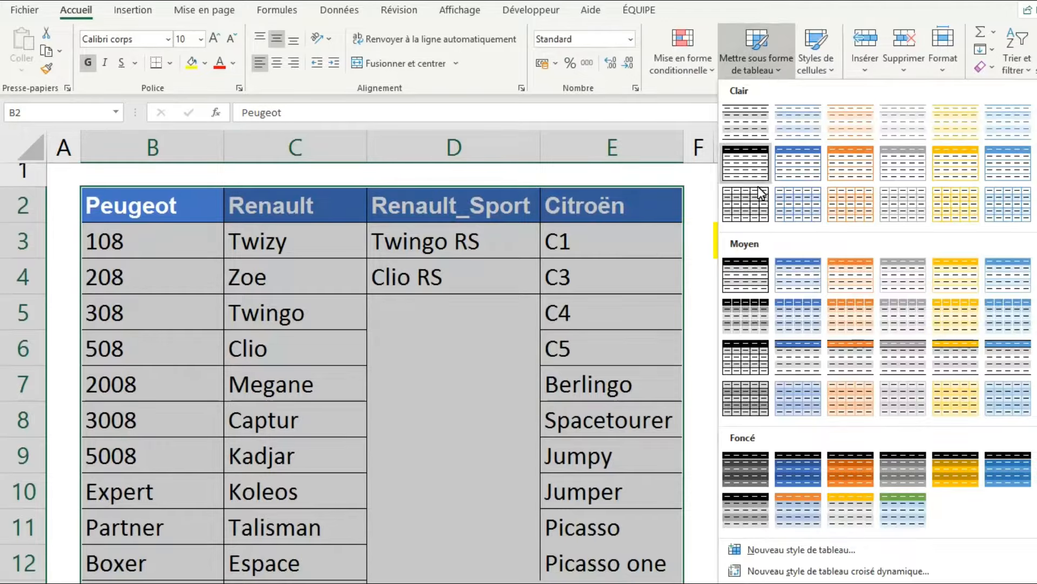
left_click(805, 279)
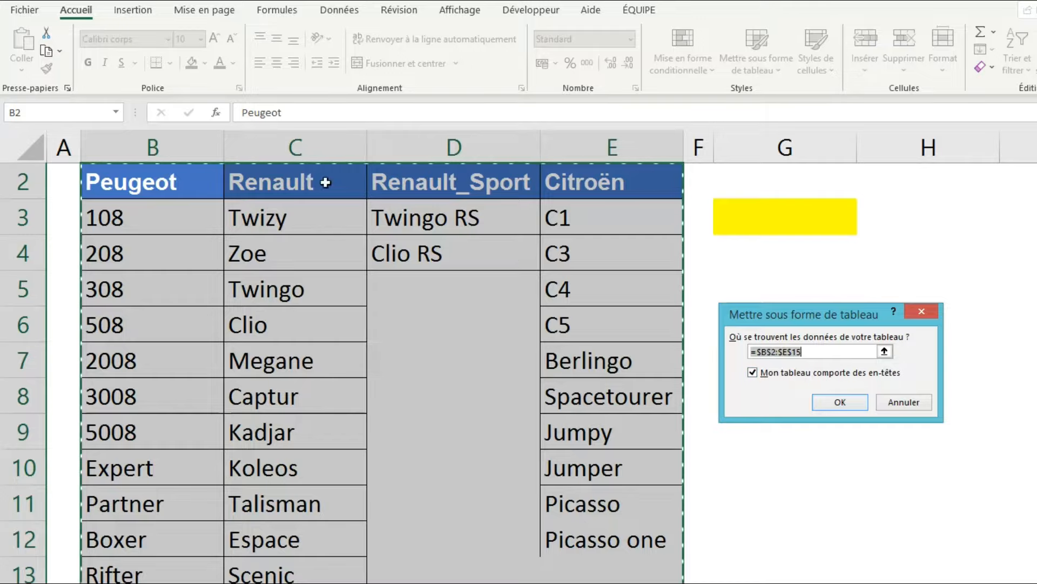
left_click(844, 410)
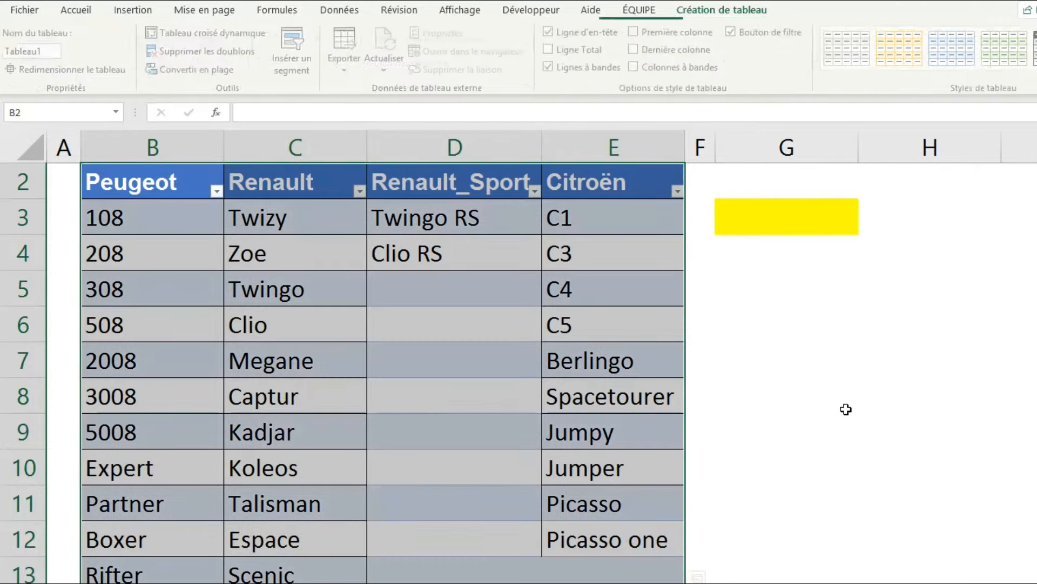
Set the list validation source of yellow cell G3 to the Citroën column range =$E$3:$E$15
left_click(785, 229)
left_click(339, 11)
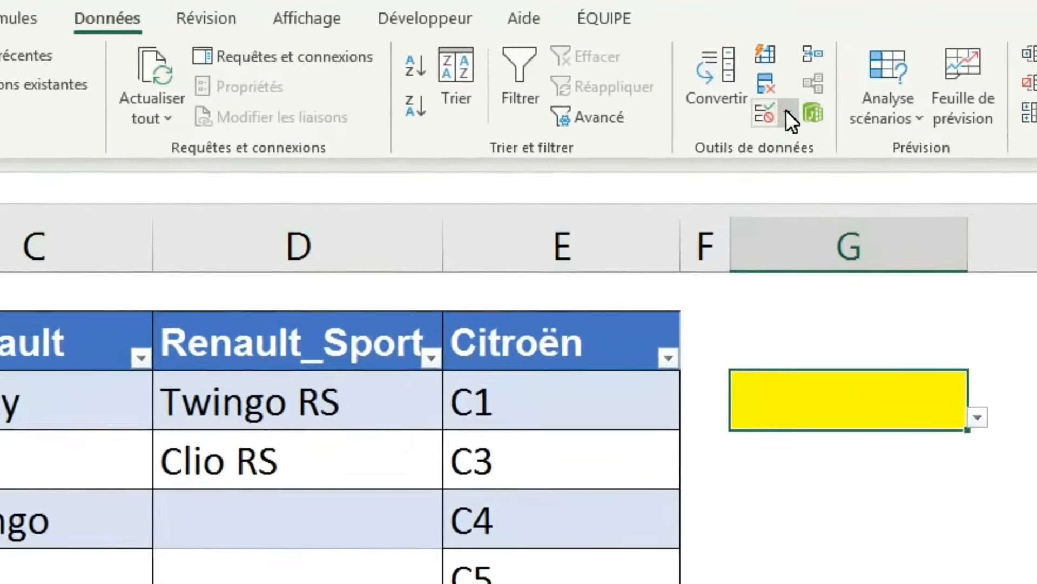
left_click(757, 75)
left_click(772, 97)
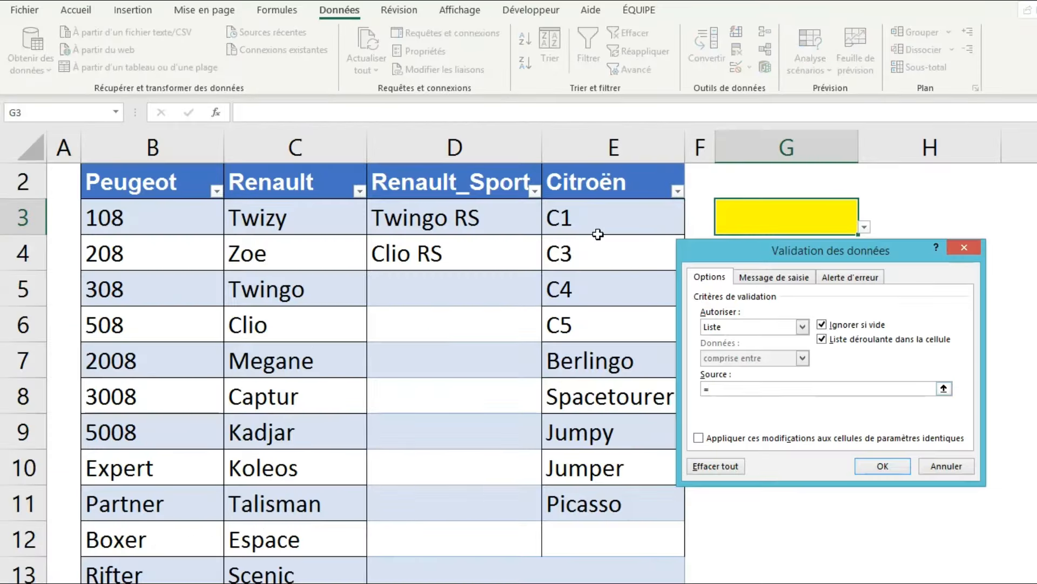
left_click_drag(598, 234, 614, 549)
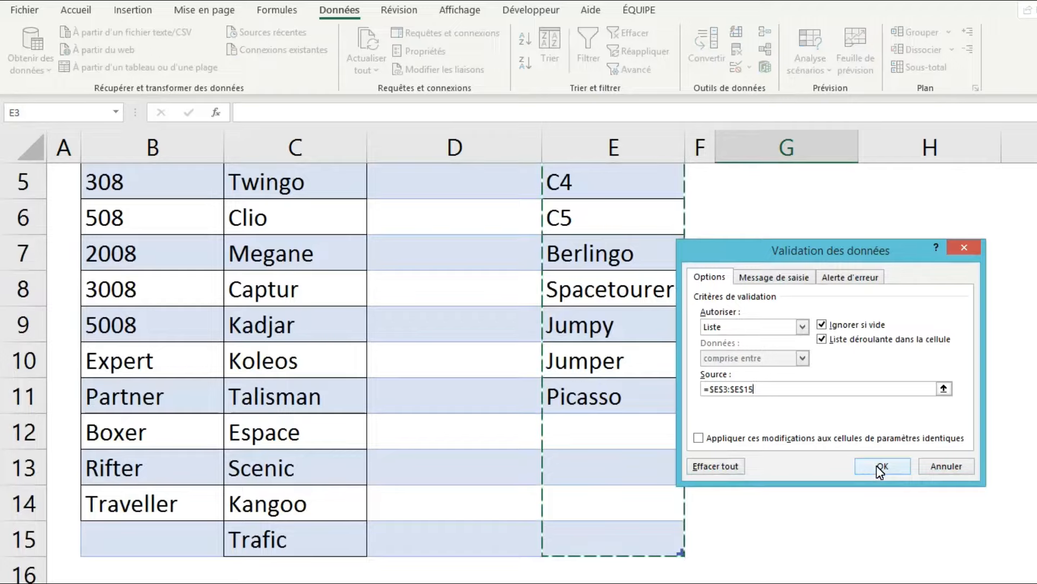
left_click(882, 466)
Open the drop-down list in cell G3 and examine the end of its entries
scroll(878, 452, "up", 2)
left_click(865, 251)
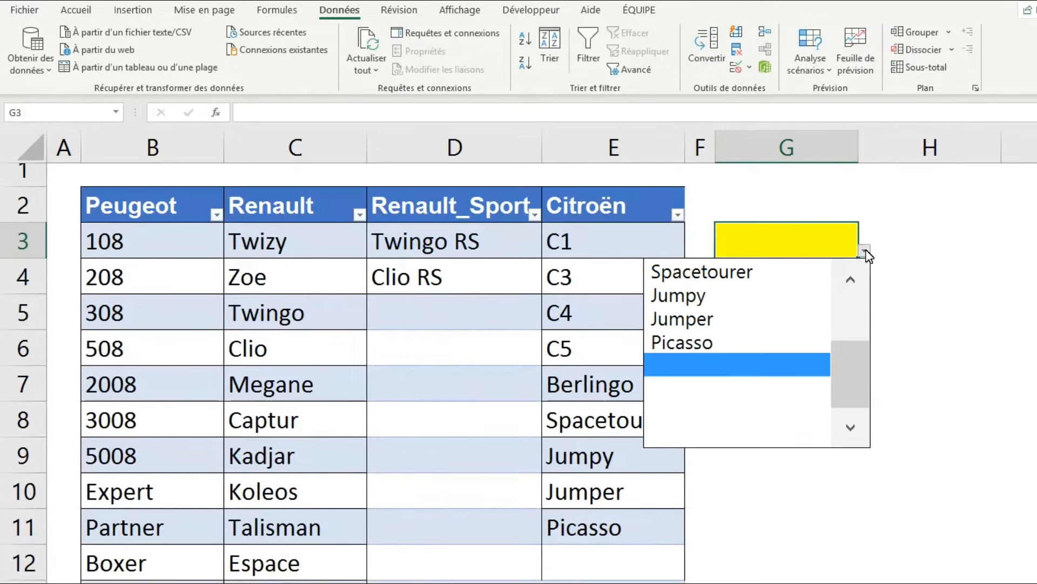
mouse_move(848, 375)
left_mouse_down()
mouse_move(851, 303)
mouse_move(853, 381)
left_mouse_up()
Enter the values 2, 4, 5, 6 and 7 below Picasso in the Citroën column, in cells E12 to E16
scroll(629, 469, "down", 1)
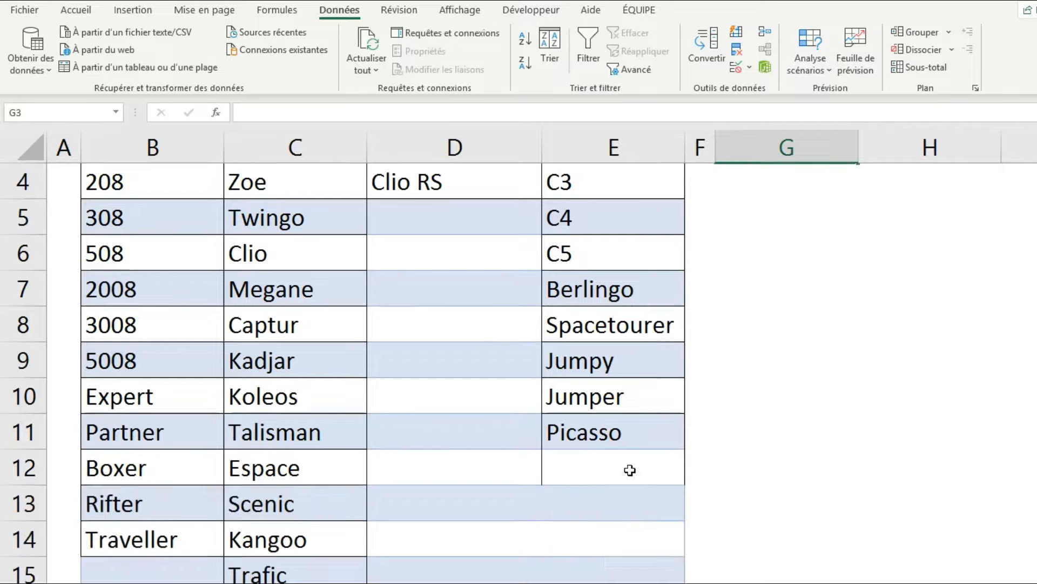
scroll(630, 469, "down", 1)
left_click(621, 364)
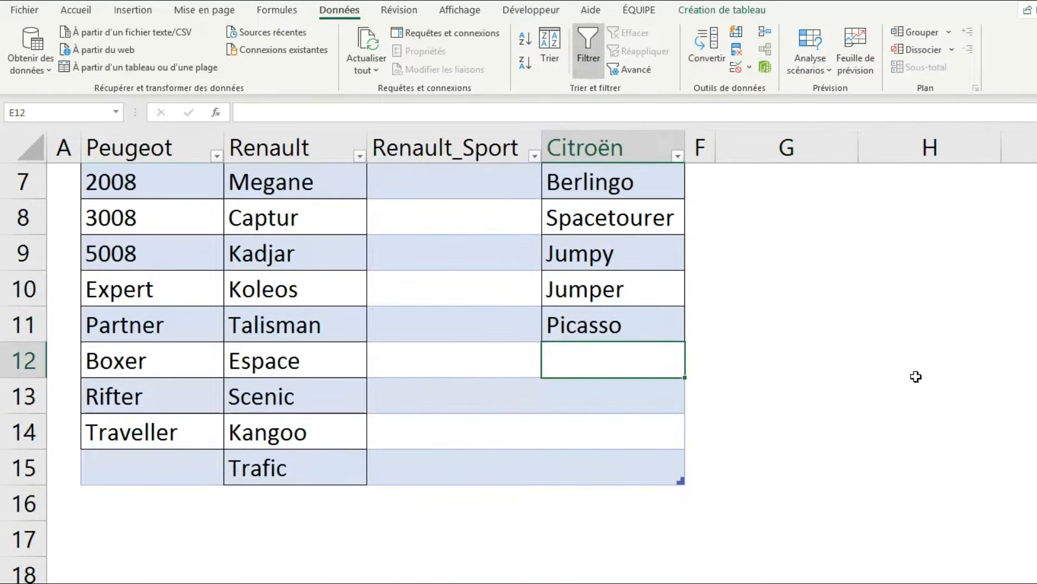
type("2")
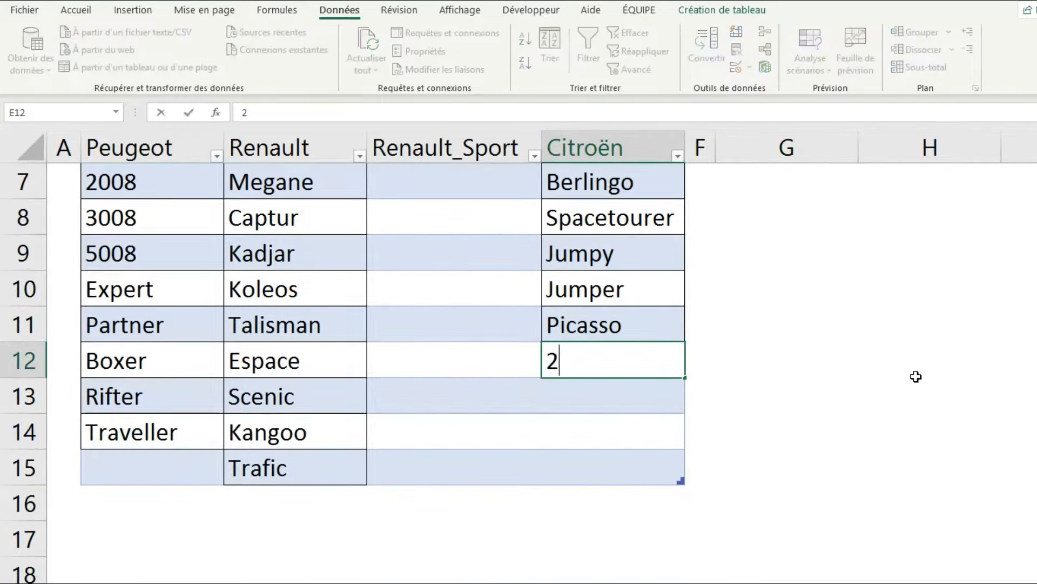
key("Return")
type("4")
key("Return")
type("5")
key("Return")
type("6")
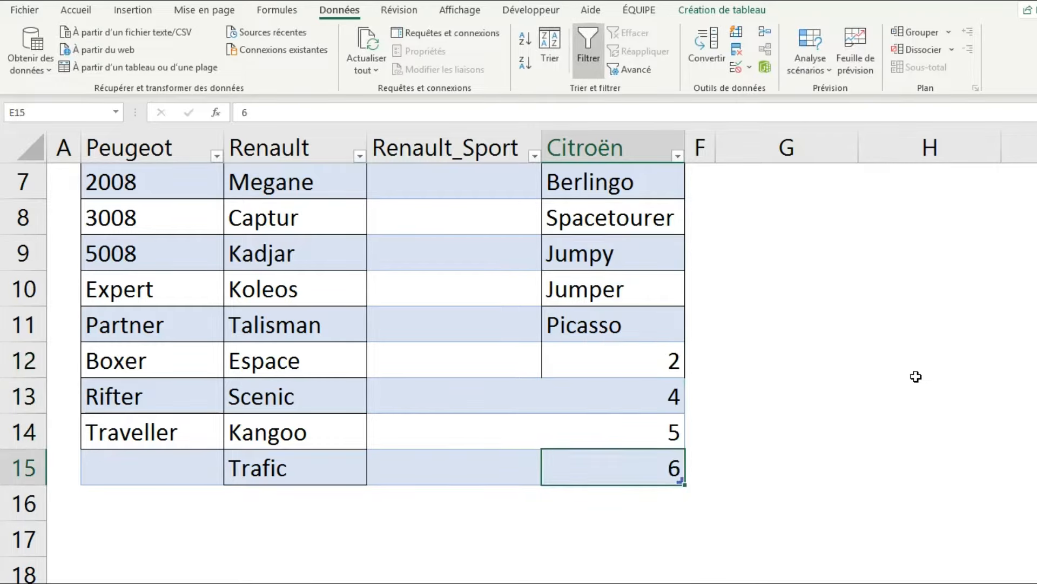
key("Return")
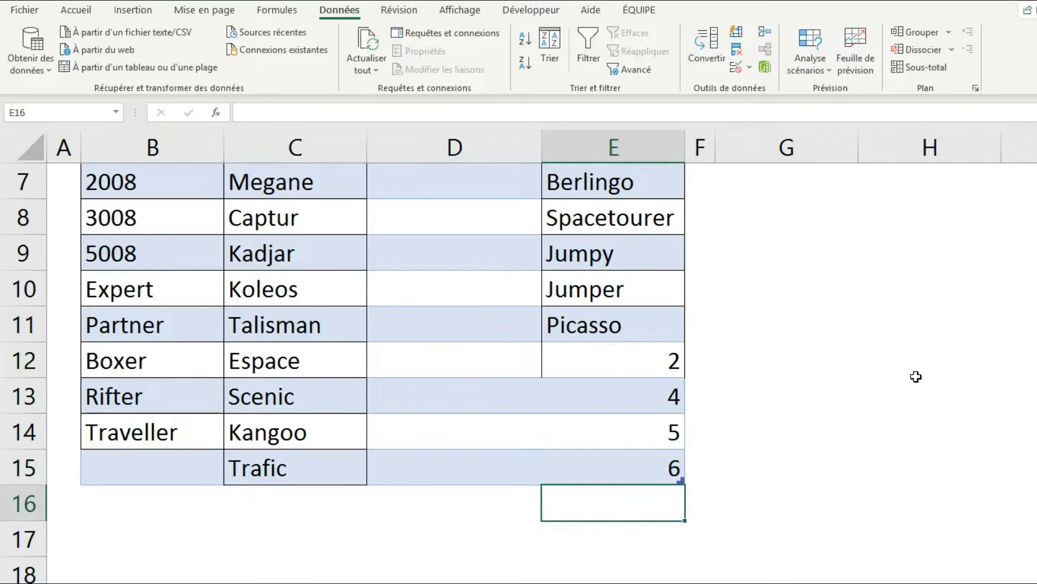
type("7")
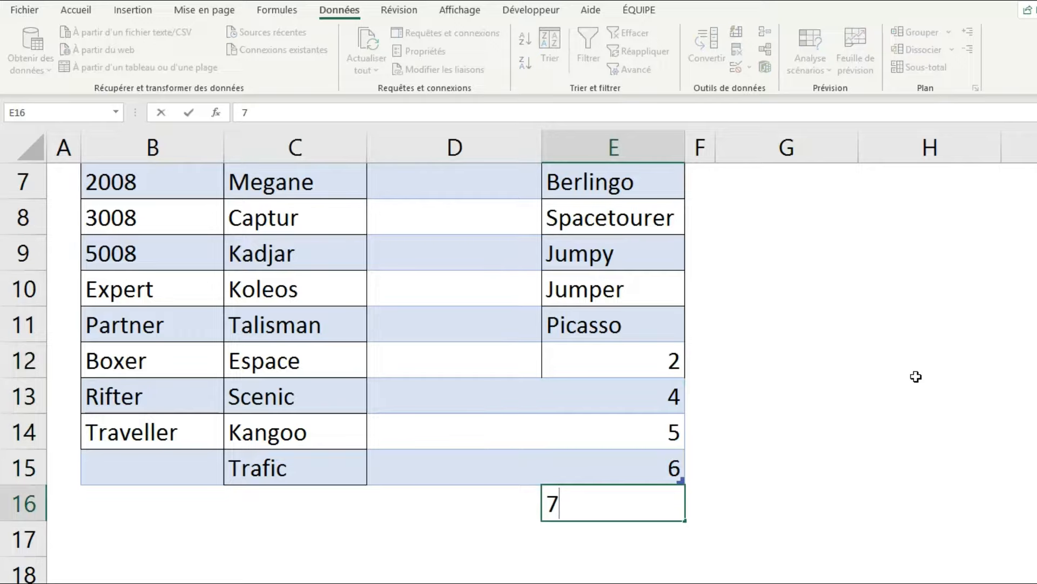
key("Return")
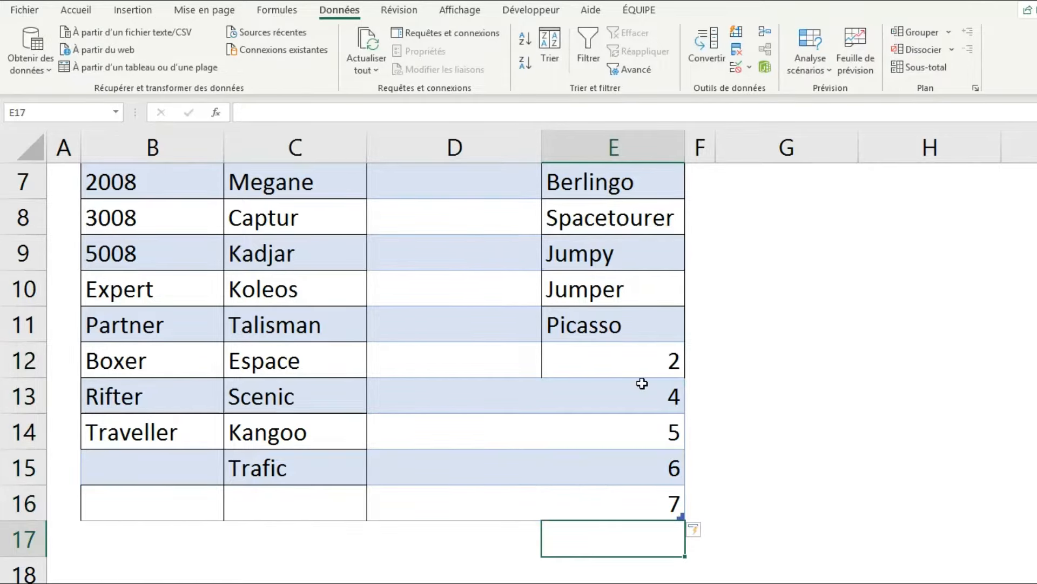
Check whether the drop-down list in cell G3 includes the values added to the Citroën column
scroll(642, 383, "up", 2)
left_click(815, 254)
left_click(865, 250)
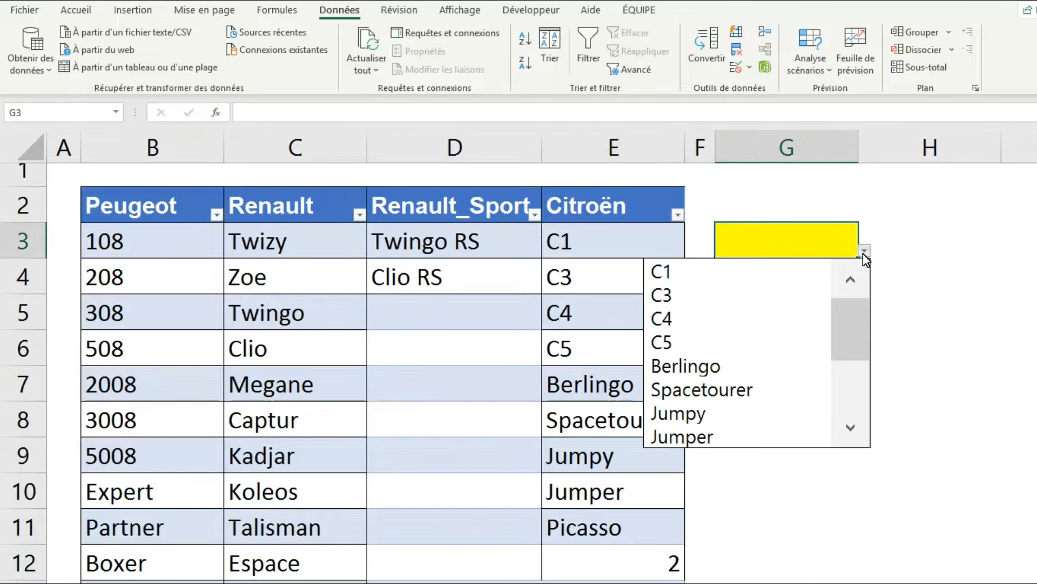
left_click_drag(865, 349, 856, 444)
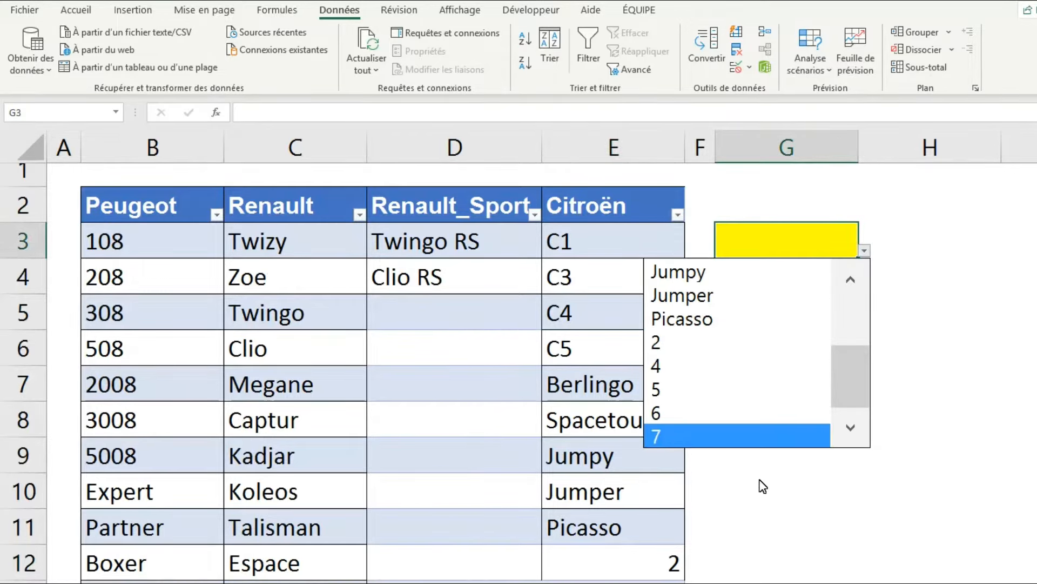
left_click(784, 250)
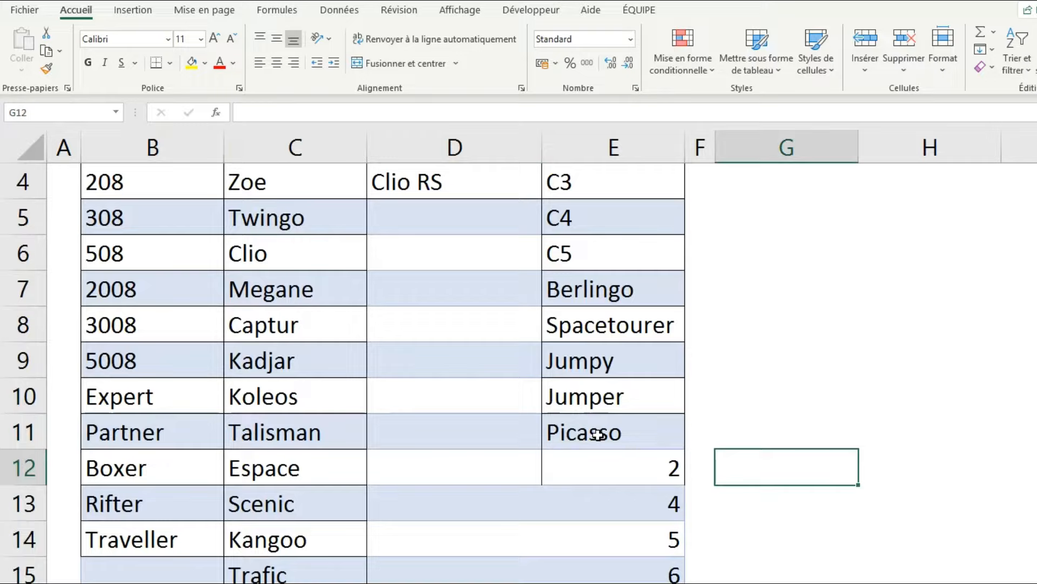
Clear the contents of cells E11 to E16 in the Citroën column
left_click_drag(597, 431, 618, 541)
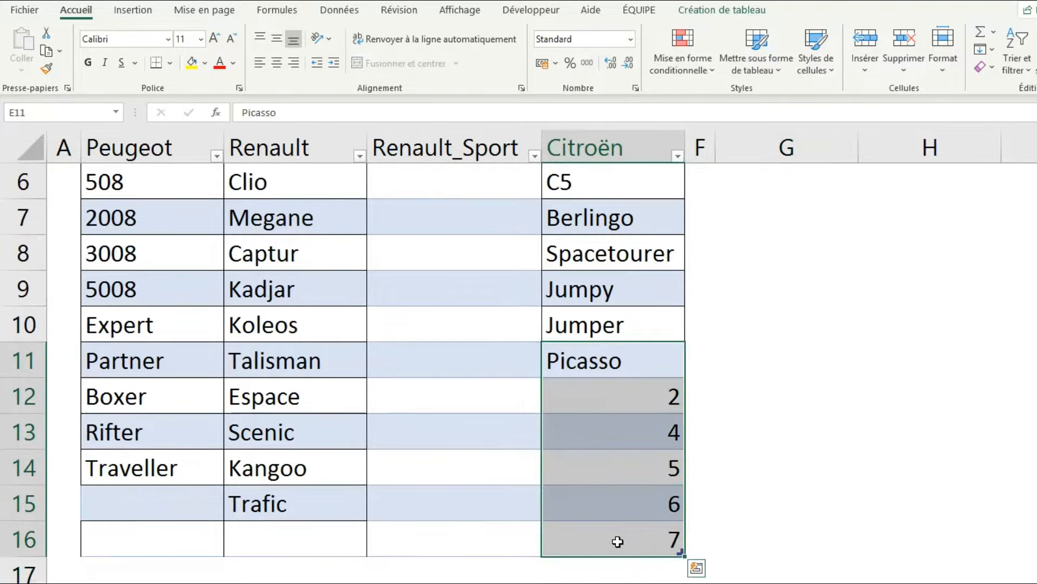
key("Delete")
scroll(605, 386, "up", 2)
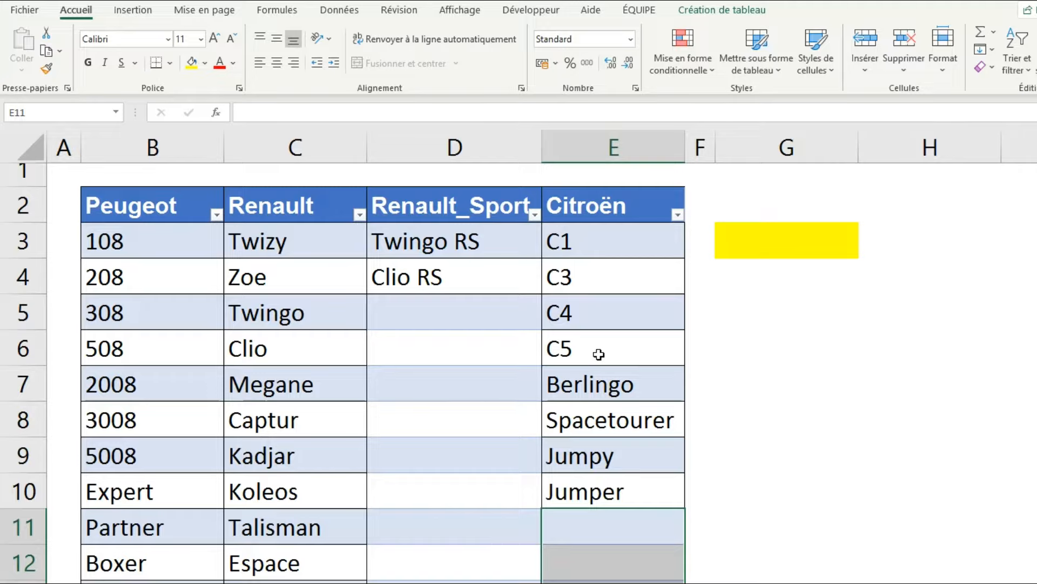
Convert the car model table back to a normal range
left_click(143, 209)
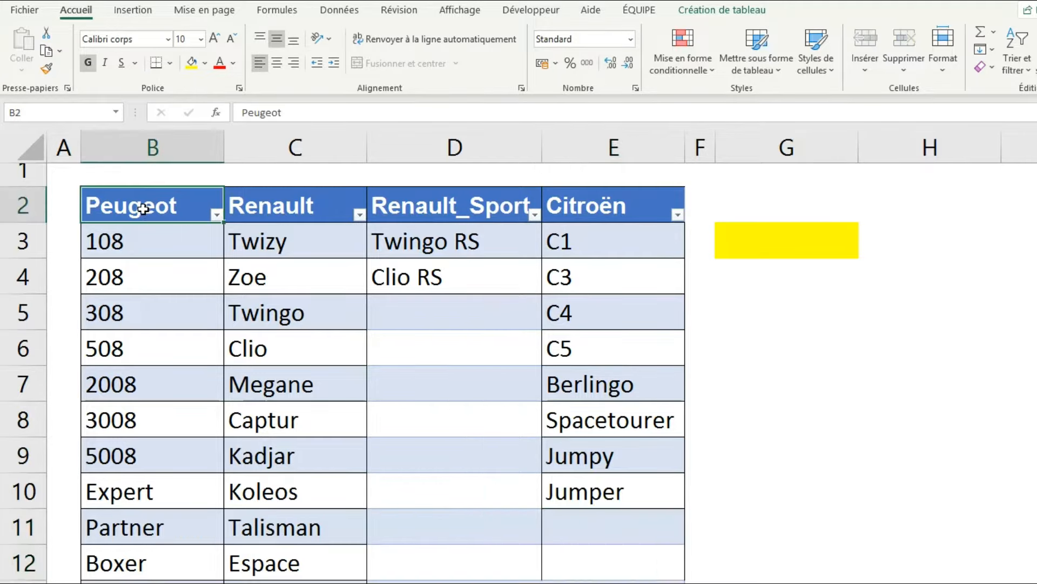
left_click(715, 16)
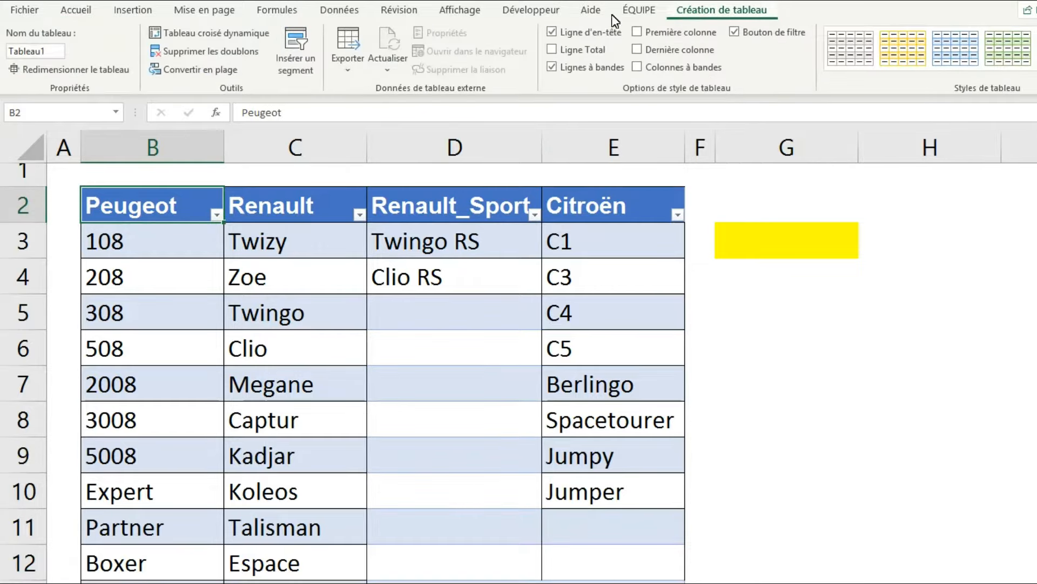
left_click(234, 70)
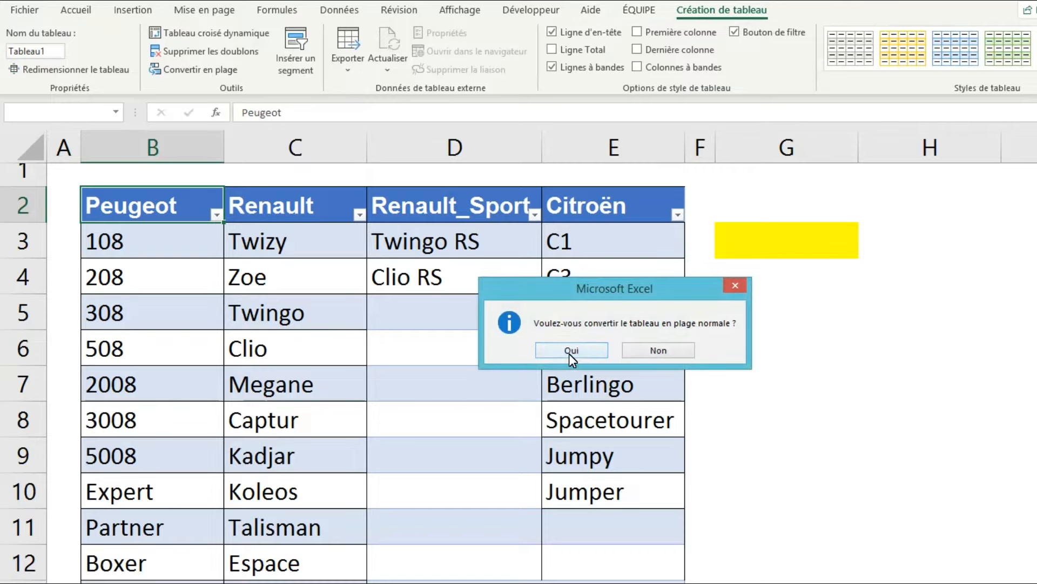
left_click(572, 350)
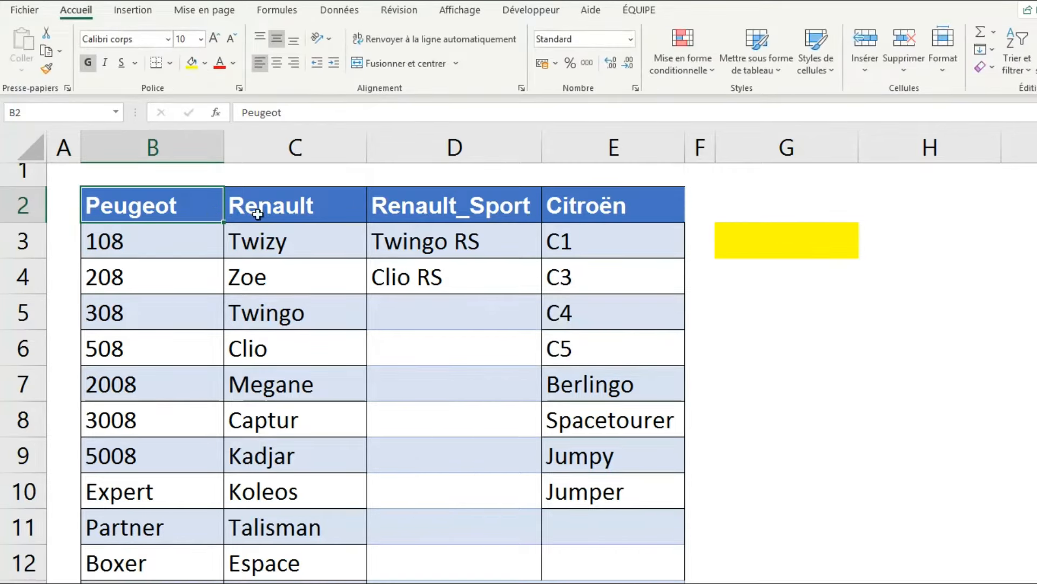
left_click(281, 276)
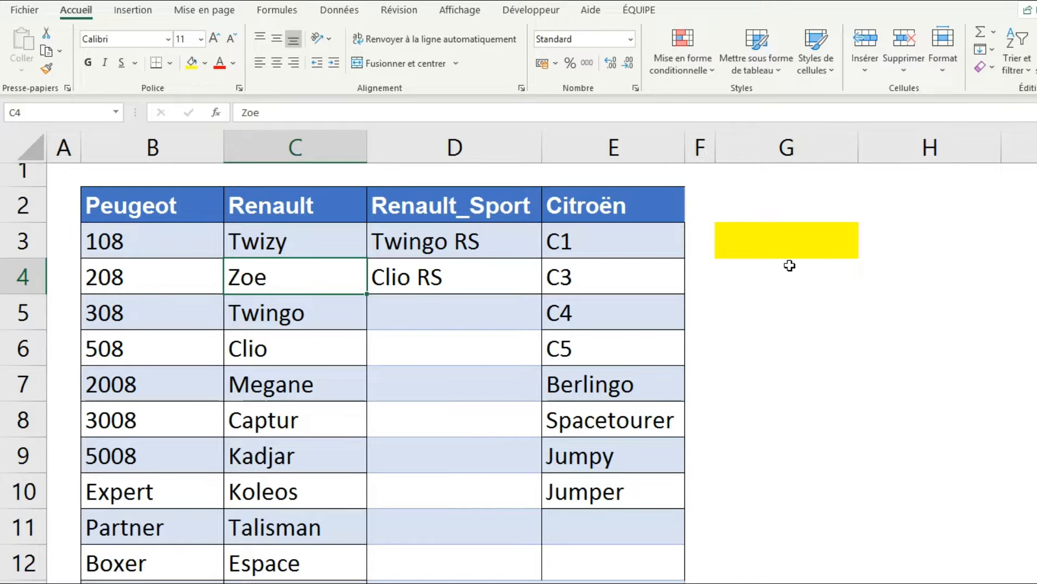
Enter the formula =DECALER(B2;1;1) in cell G5, and select cell C3 to compare its content
left_click(790, 253)
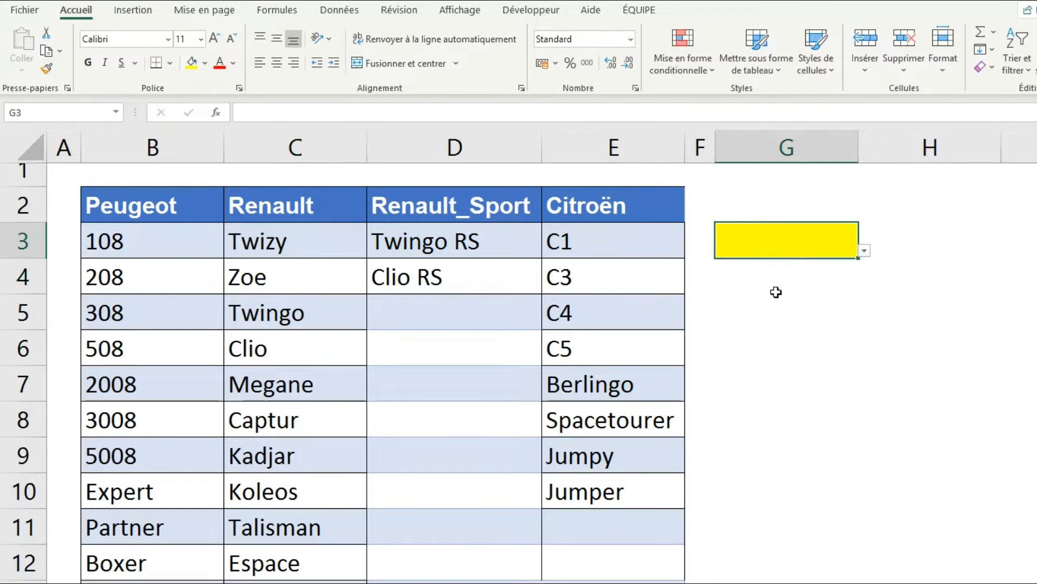
left_click(777, 312)
type("=DECAL")
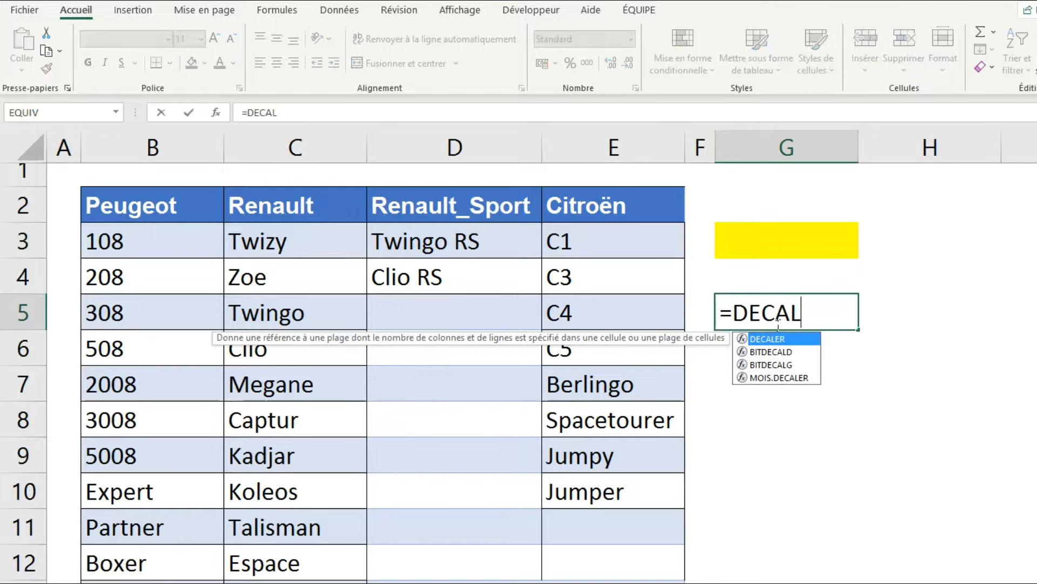
type("ER(")
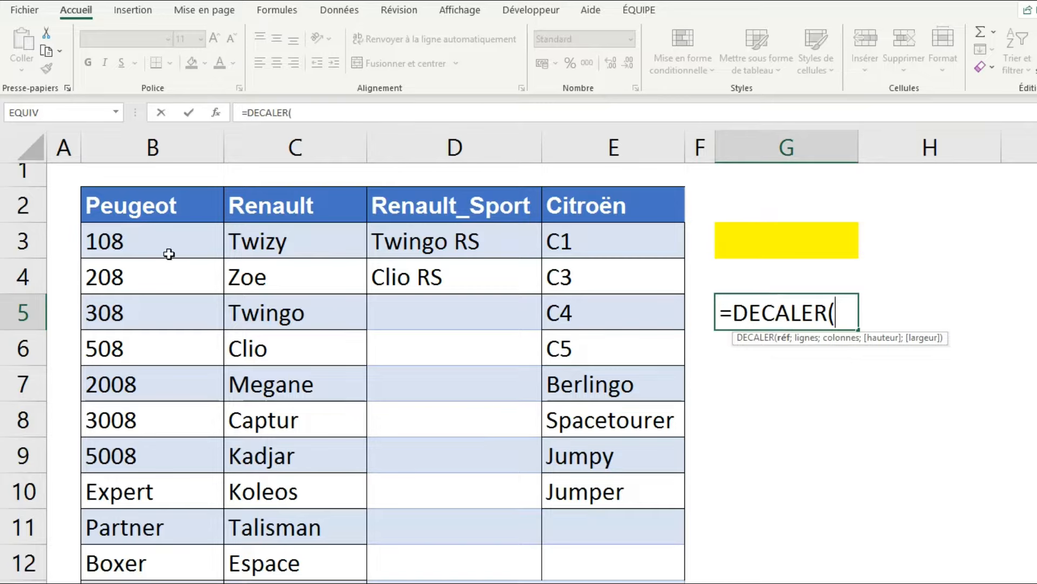
left_click(154, 213)
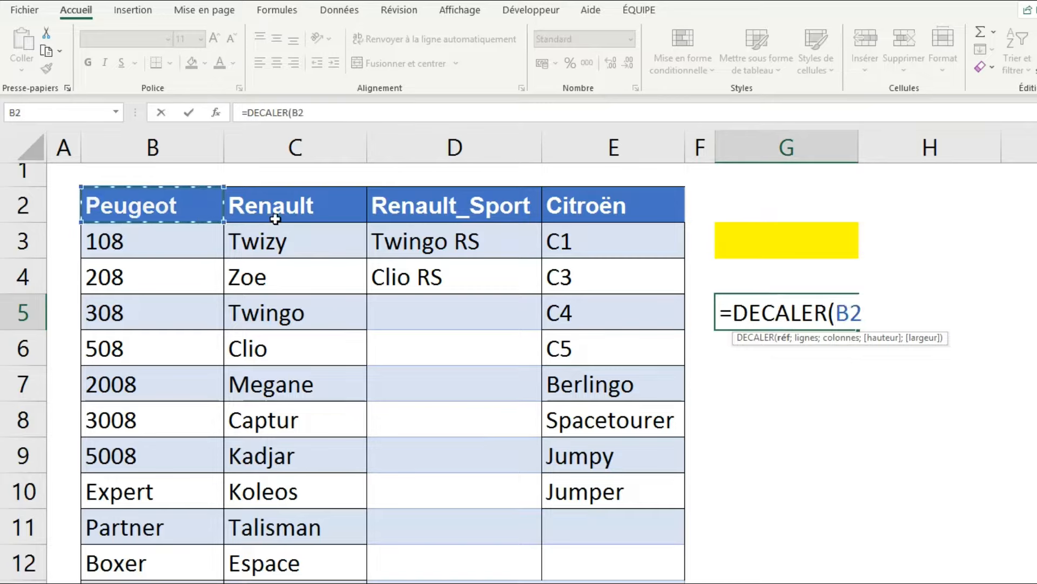
type(";")
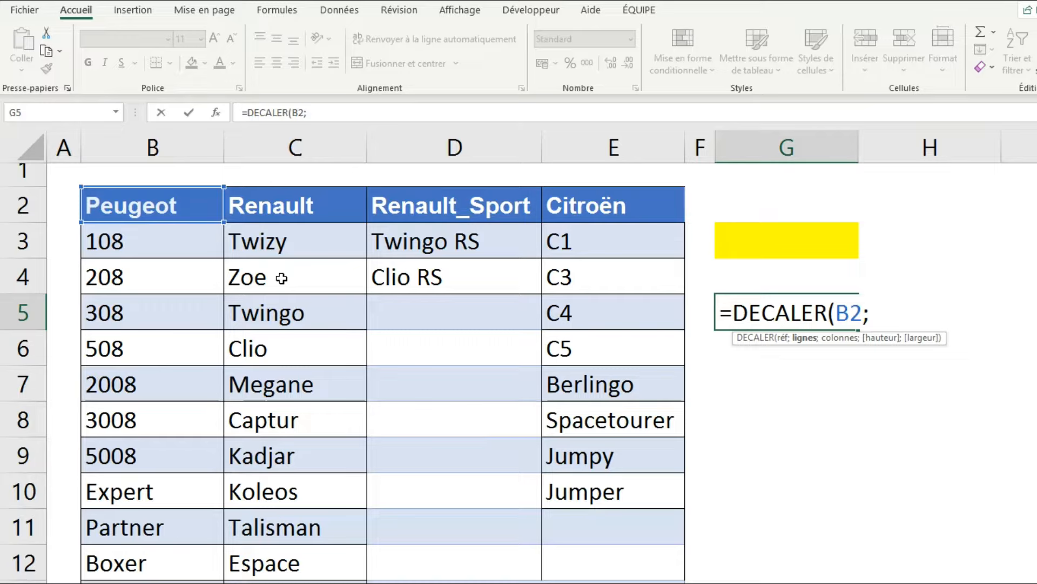
type("1;")
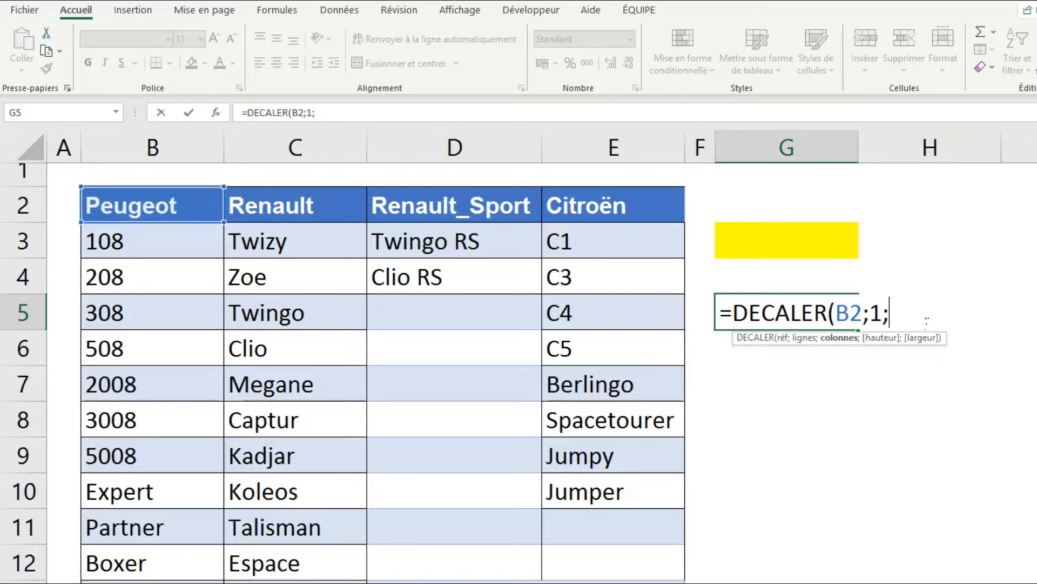
type("1")
type(")")
key("Return")
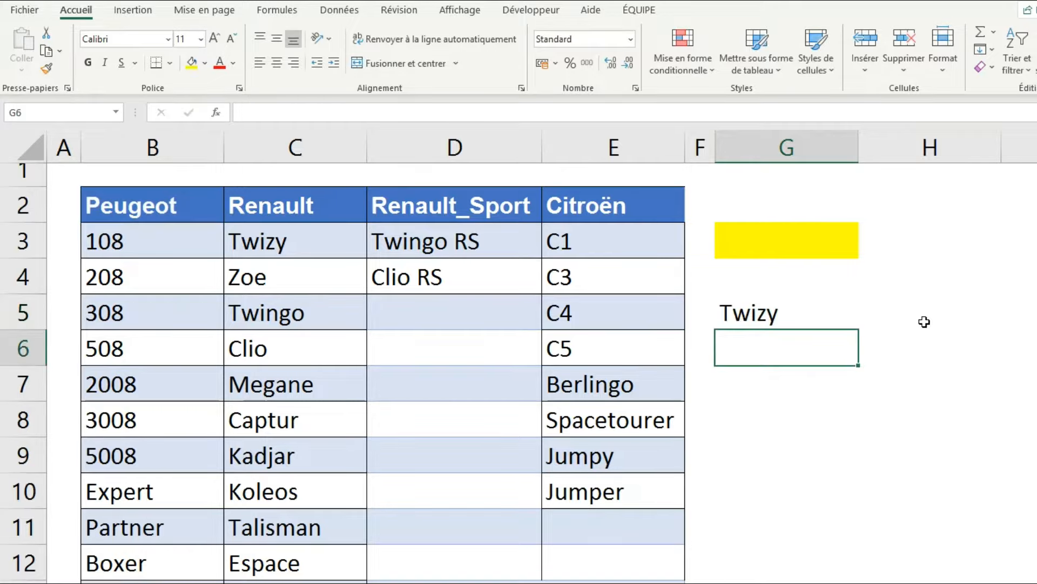
left_click(276, 244)
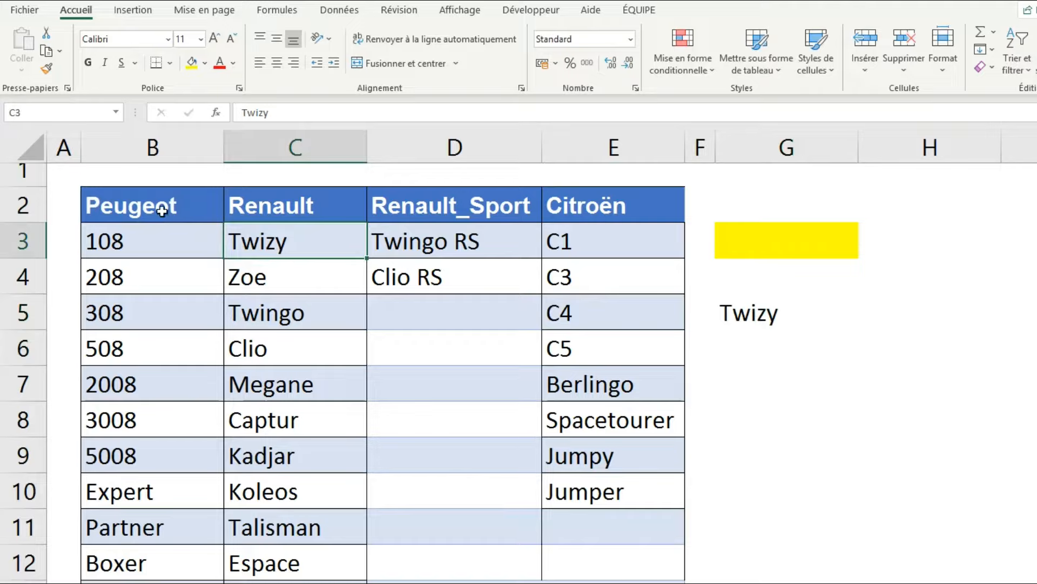
Trace the one-row, one-column offset through cells B3 and C3, and review the formula in cell G5
left_click(179, 245)
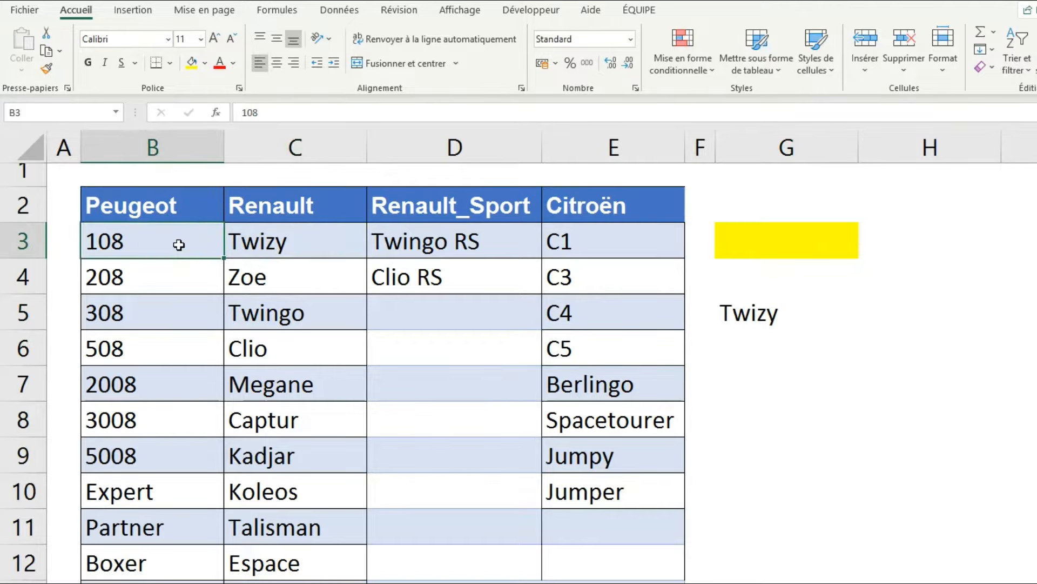
left_click(298, 247)
left_click(750, 325)
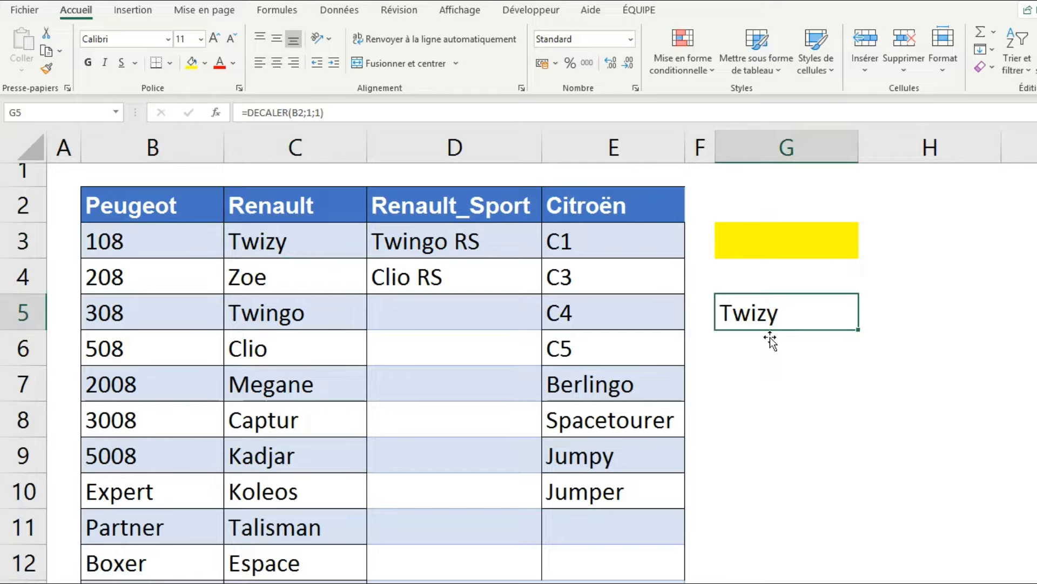
left_click(313, 114)
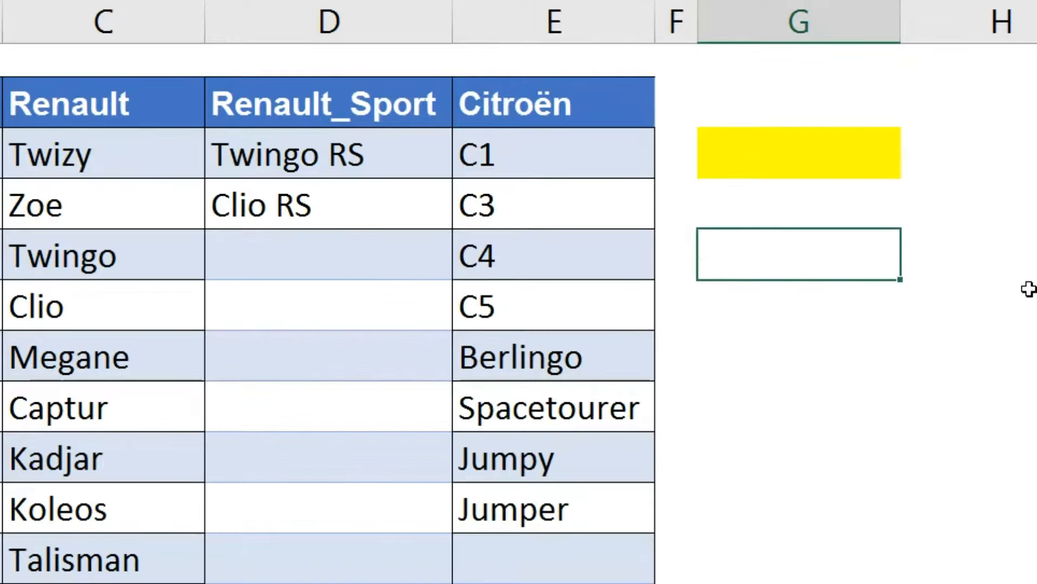
Enter the formula =DECALER(E3;0;0;8) in cell G5 to return the models of the Citroën column
type("=DECL")
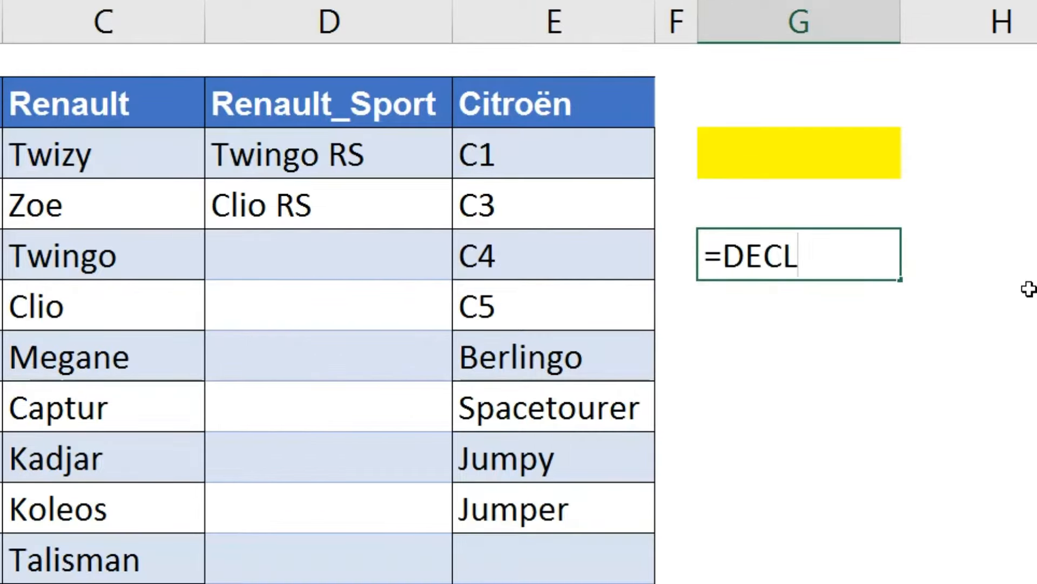
key("BackSpace")
type("A")
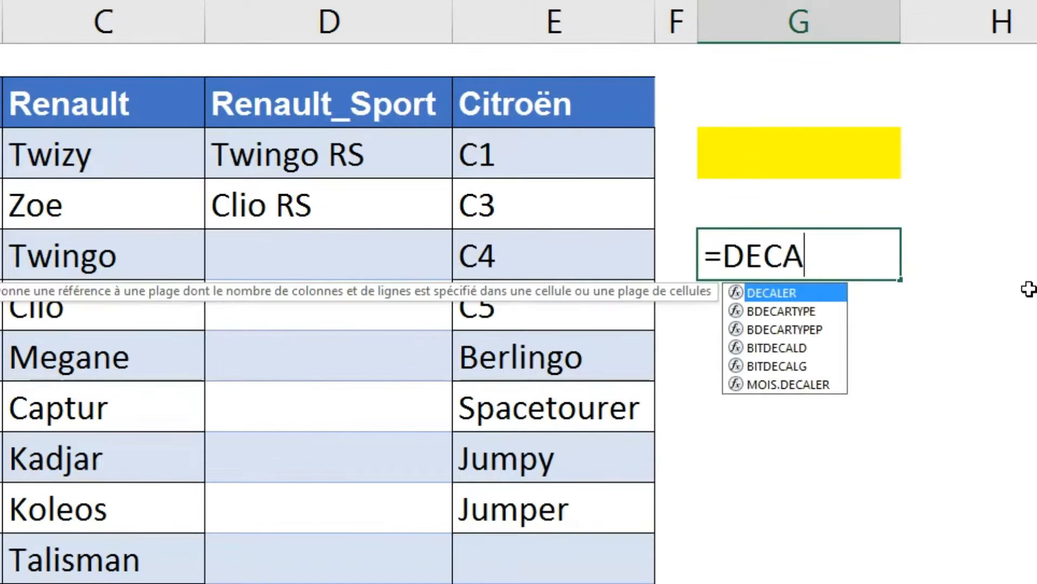
type("LER(")
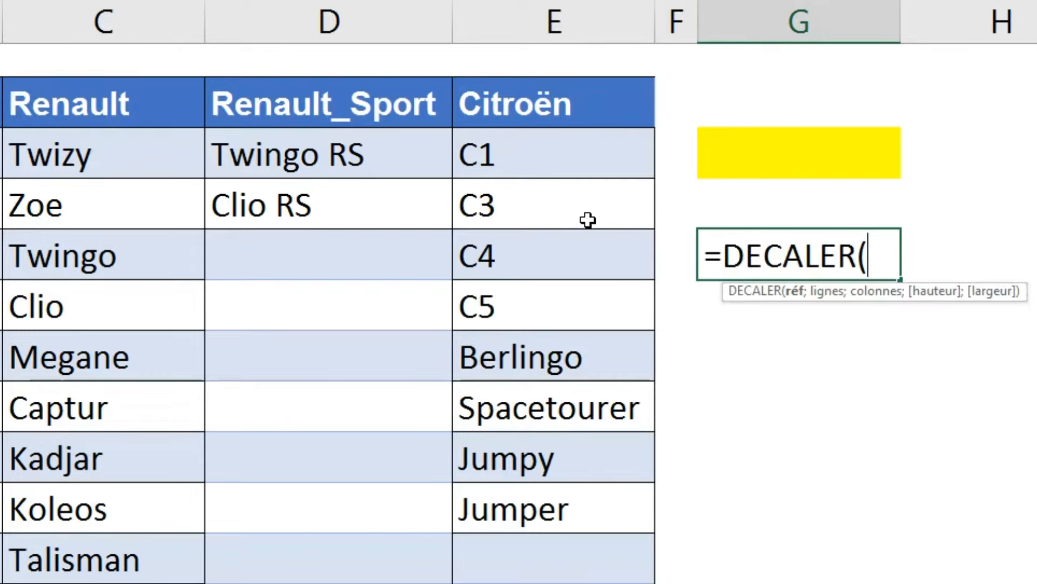
left_click(569, 170)
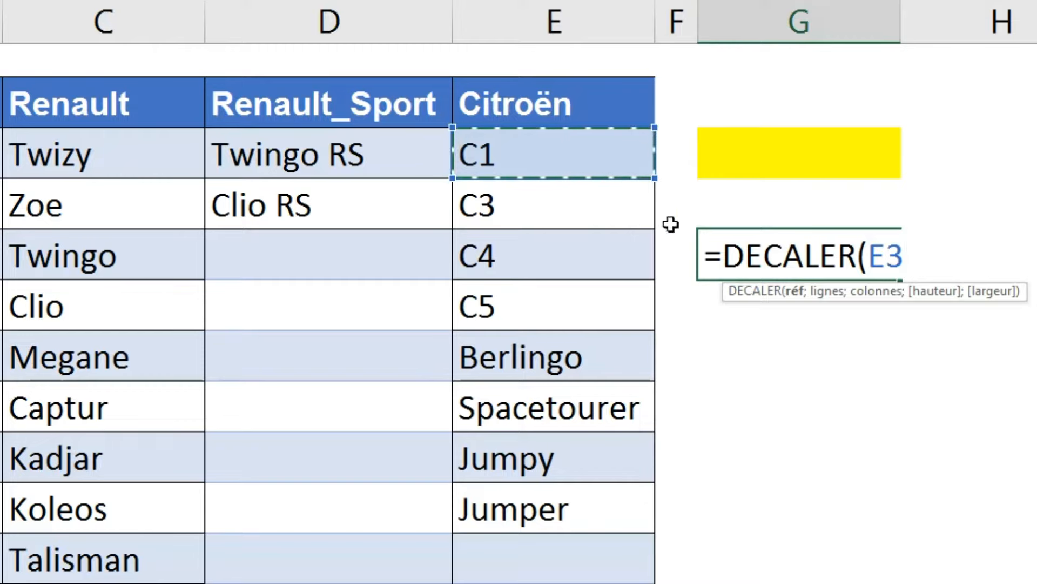
type(";")
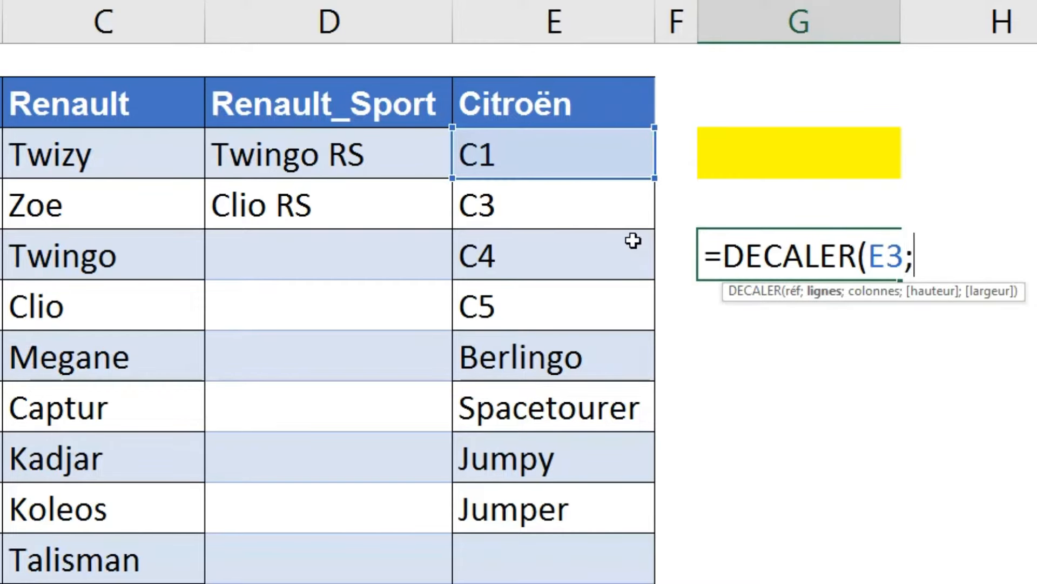
type("0;0")
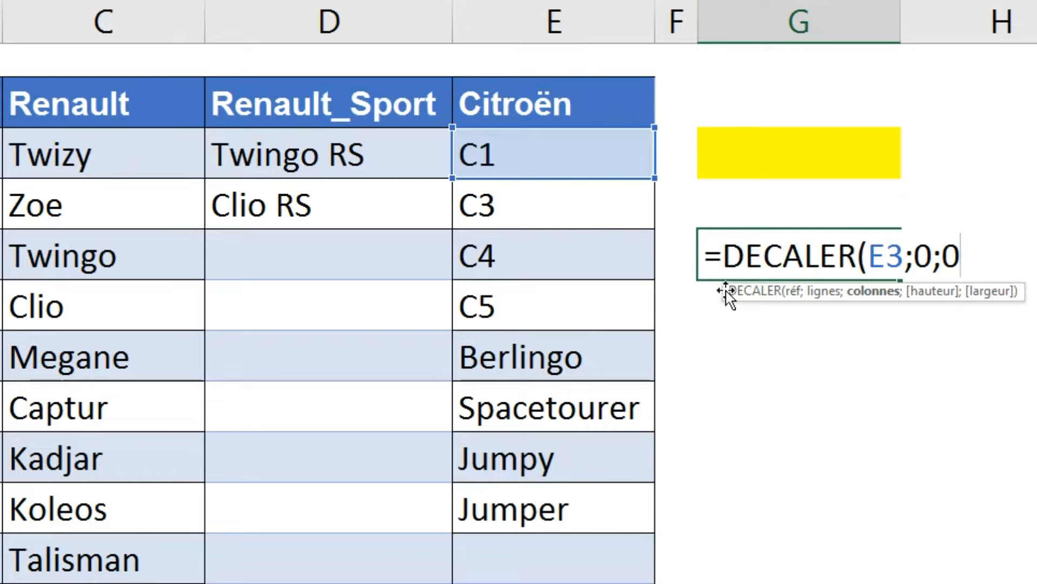
type(";")
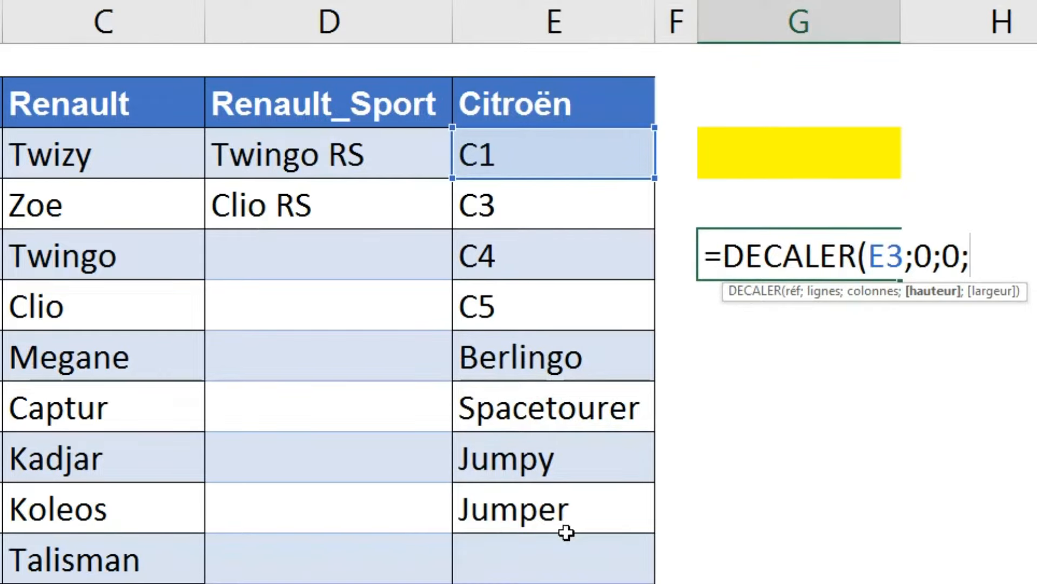
type("8")
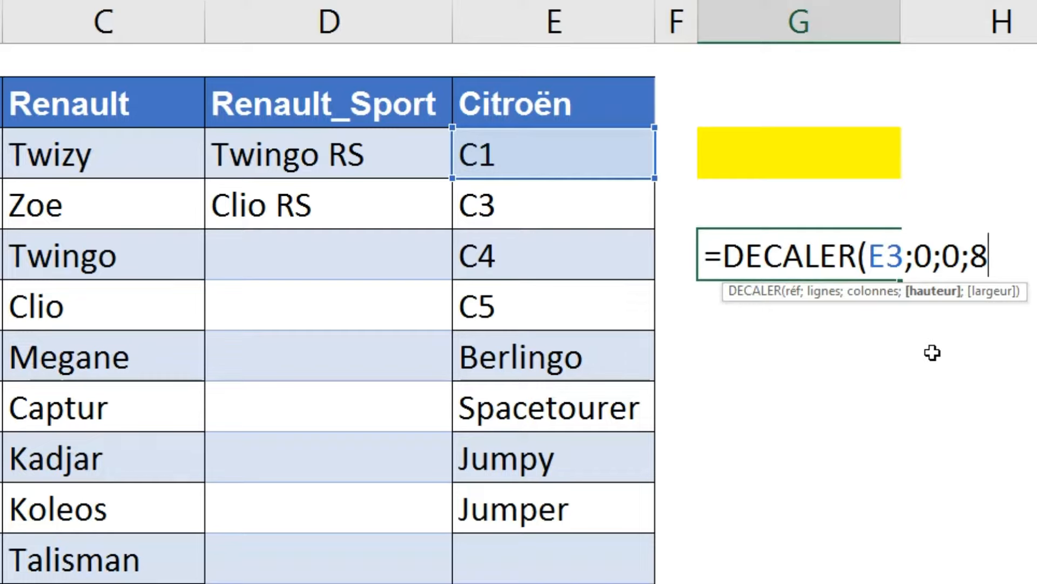
type(")")
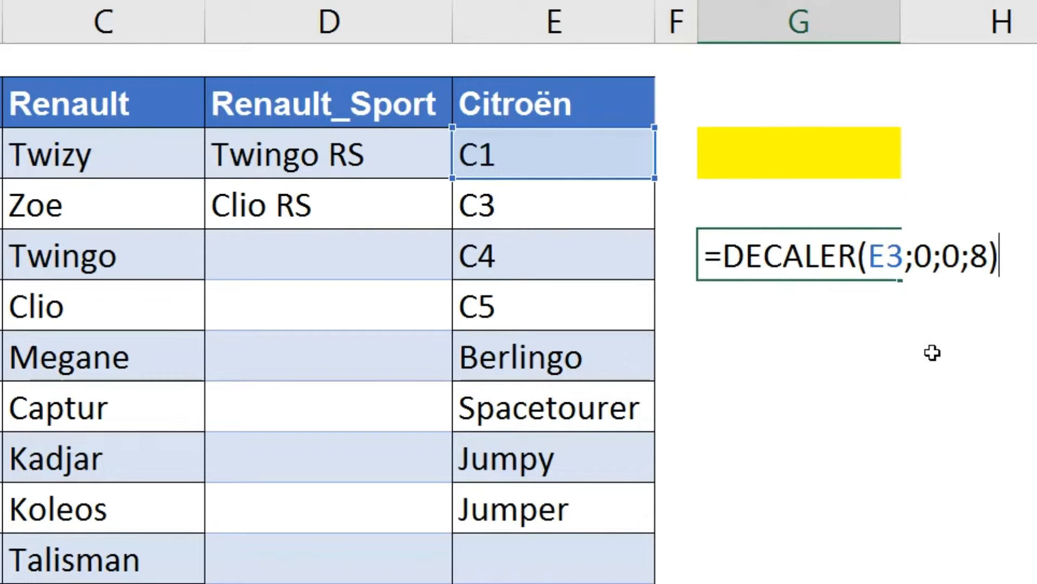
key("Return")
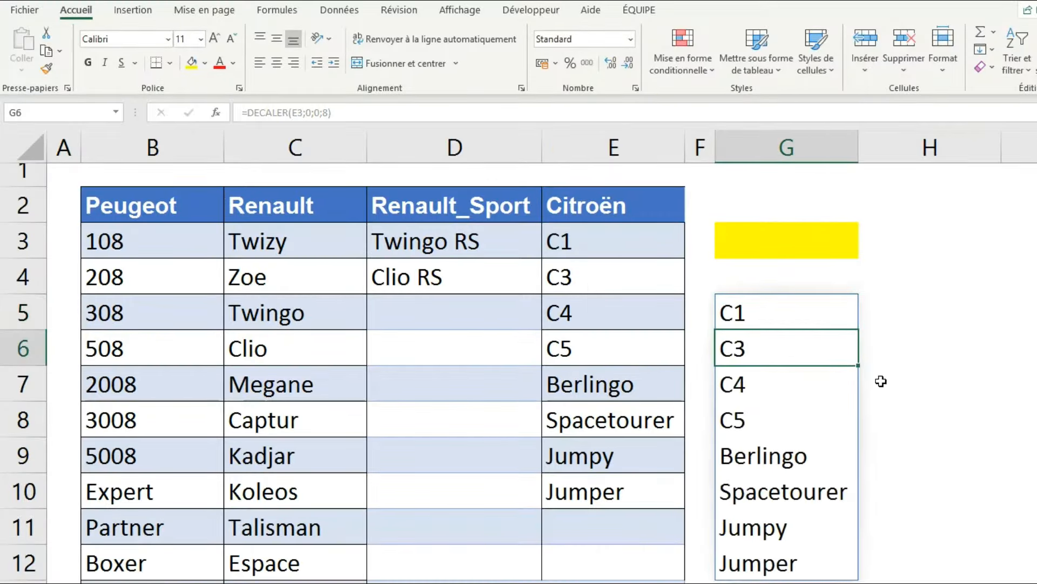
Examine the height argument of the DECALER formula in cell G5 and the list it returns, without editing the formula
left_click(817, 316)
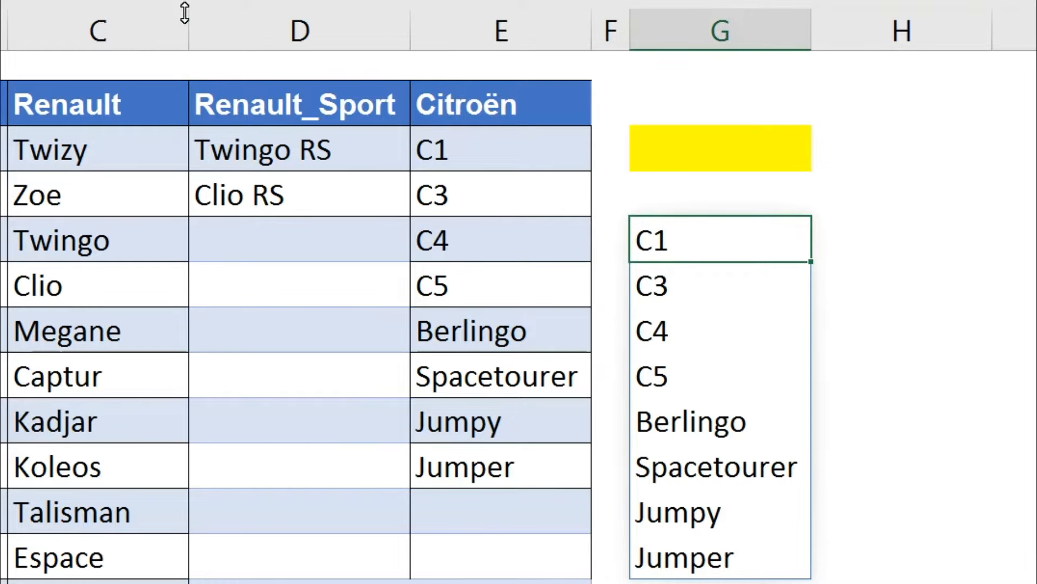
left_click(150, 1)
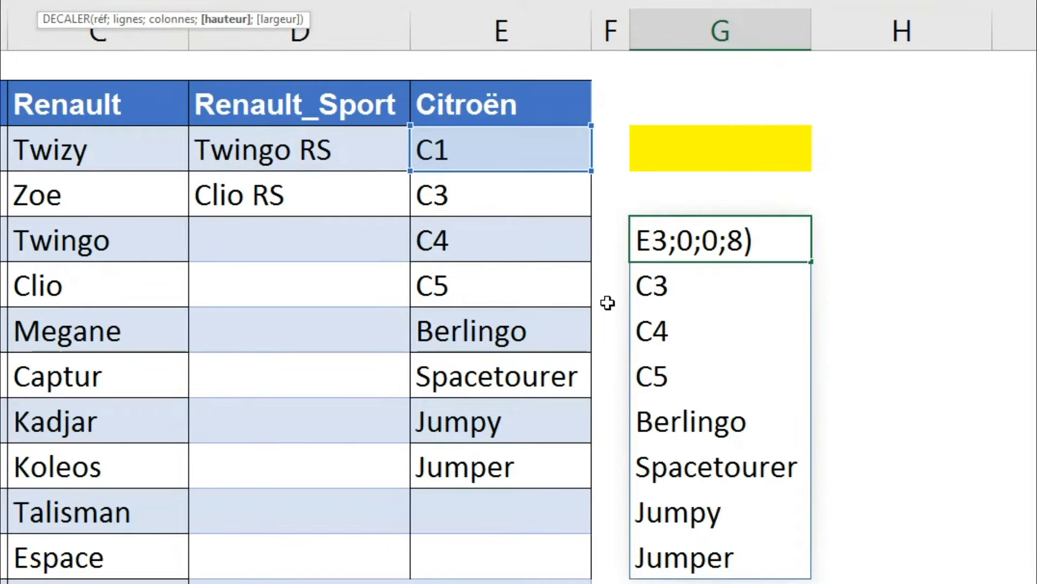
key("Return")
scroll(743, 239, "down", 1)
scroll(748, 246, "up", 1)
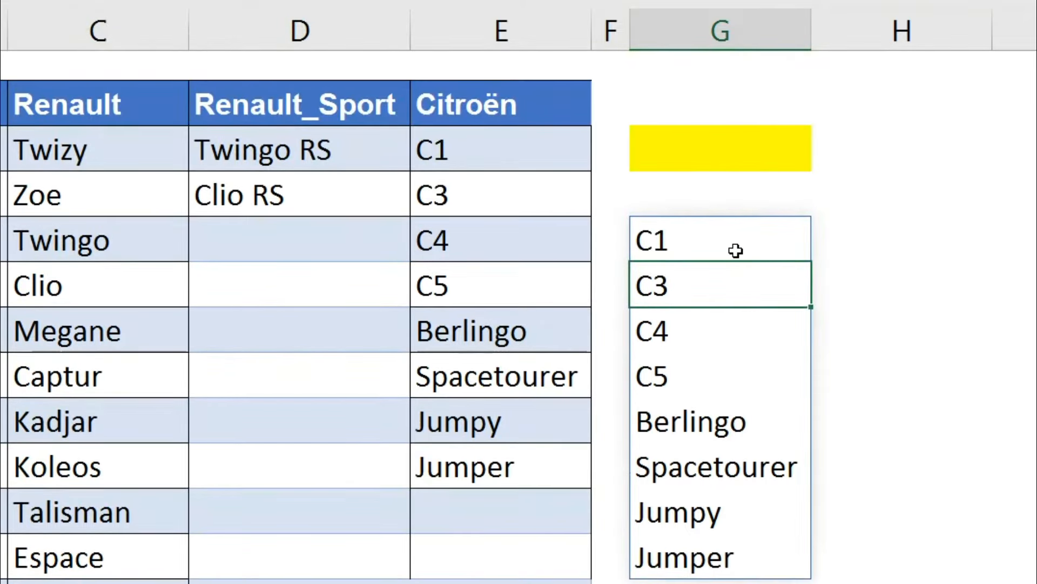
left_click(736, 250)
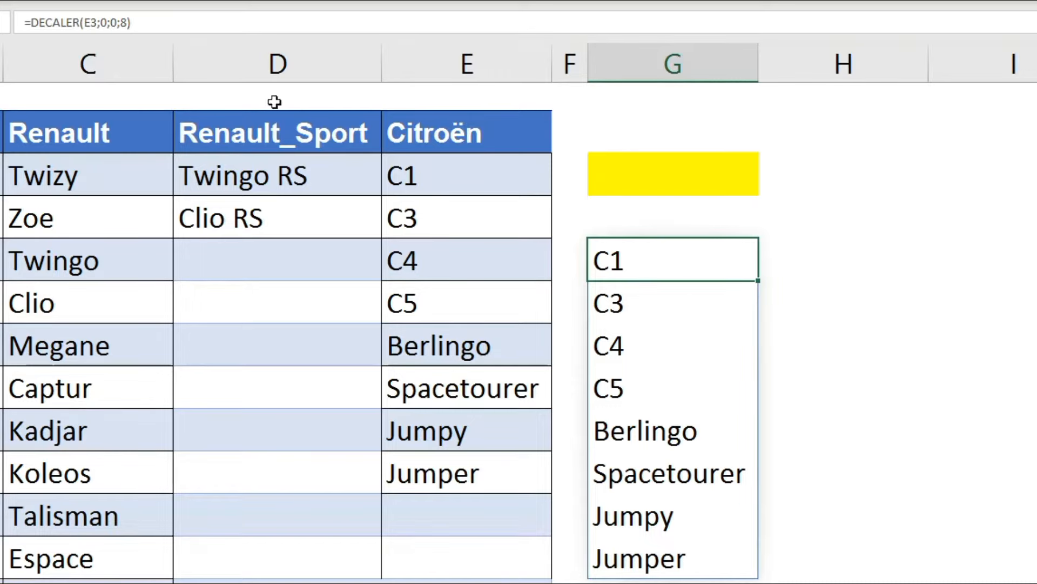
left_click(130, 22)
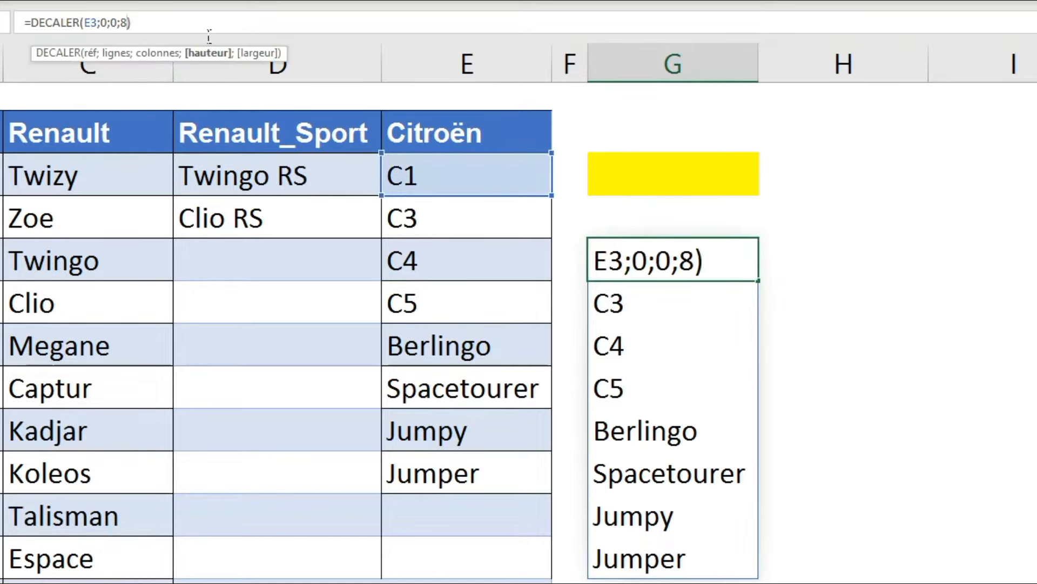
key("Return")
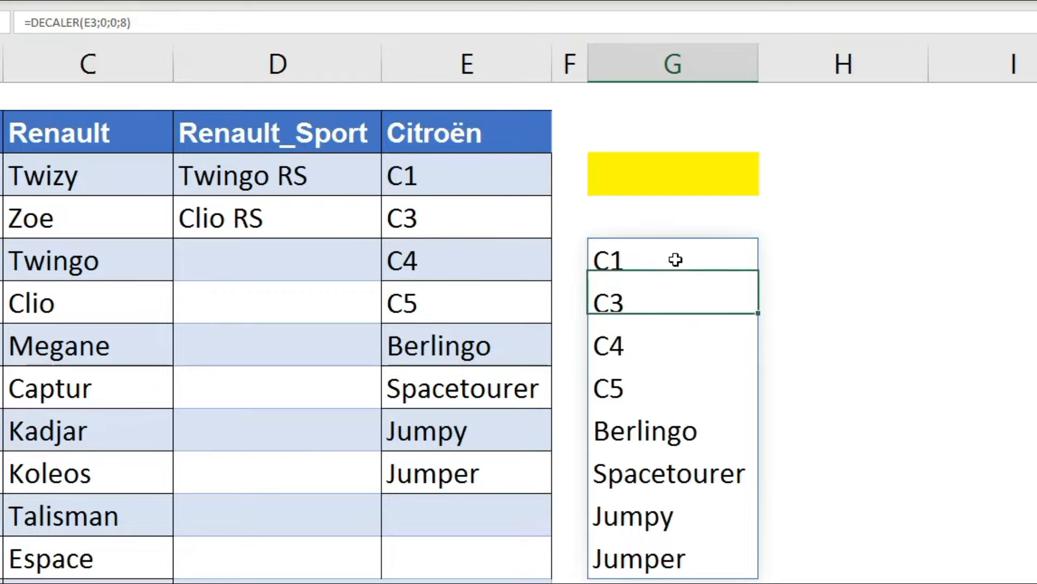
left_click(675, 260)
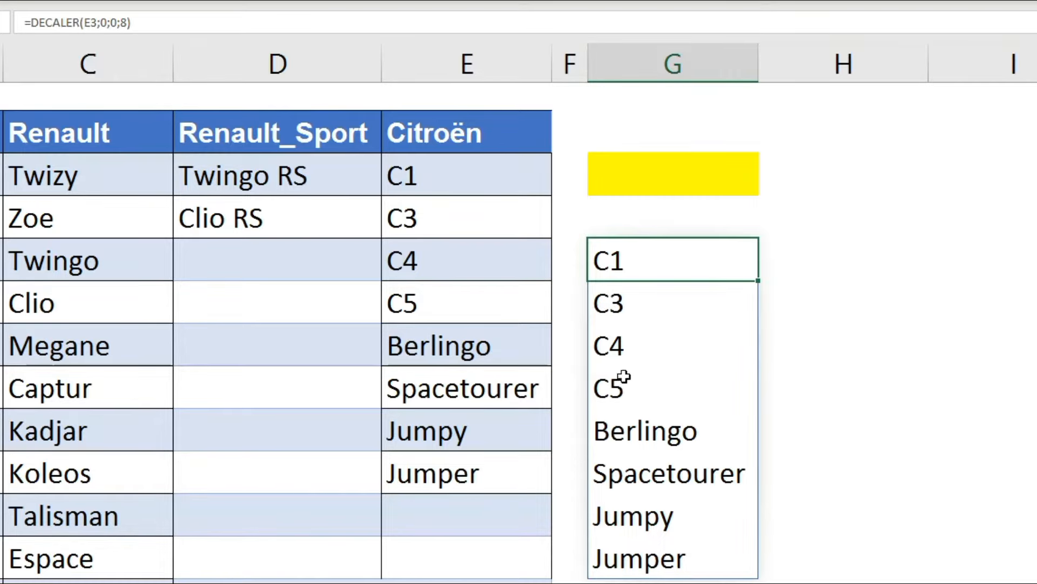
Add Picasso in cell E11 of the Citroën column and check whether the DECALER list includes it
left_click(442, 518)
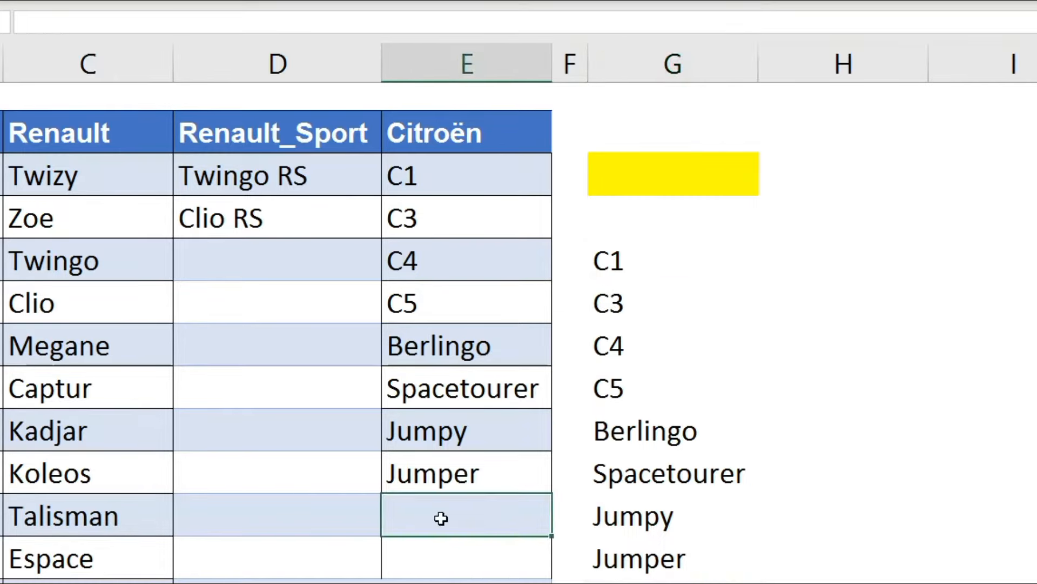
type("Picasso")
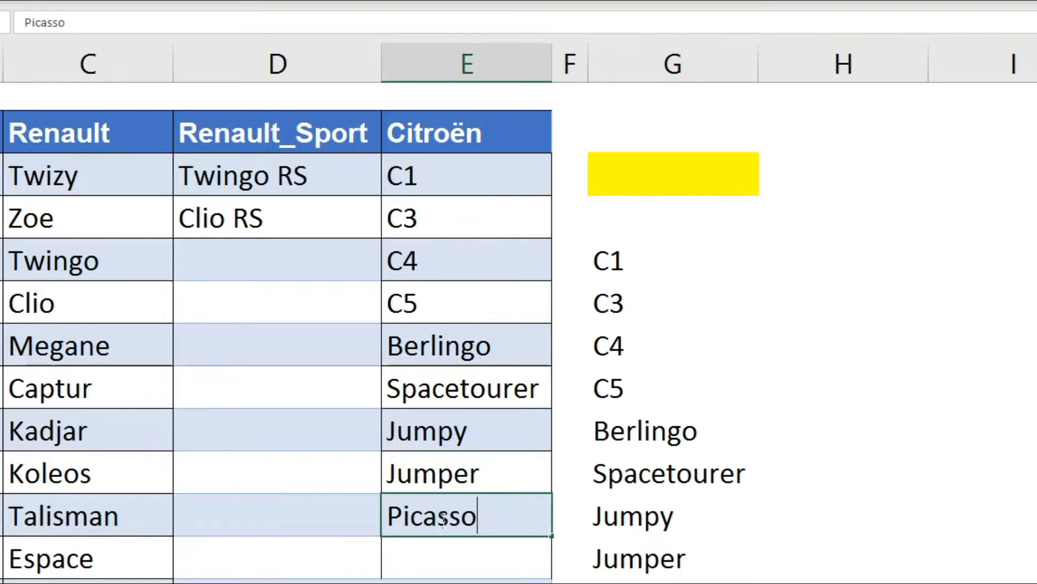
key("Return")
scroll(641, 410, "down", 1)
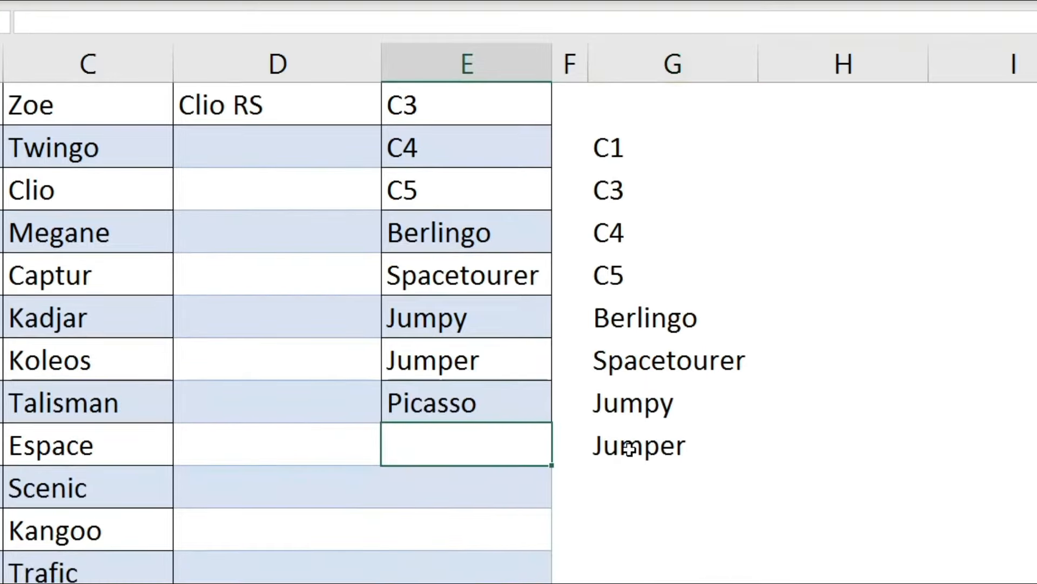
scroll(630, 449, "up", 1)
Try a height of 9 in the DECALER formula in cell G5, and restore the height to 8
left_click(616, 273)
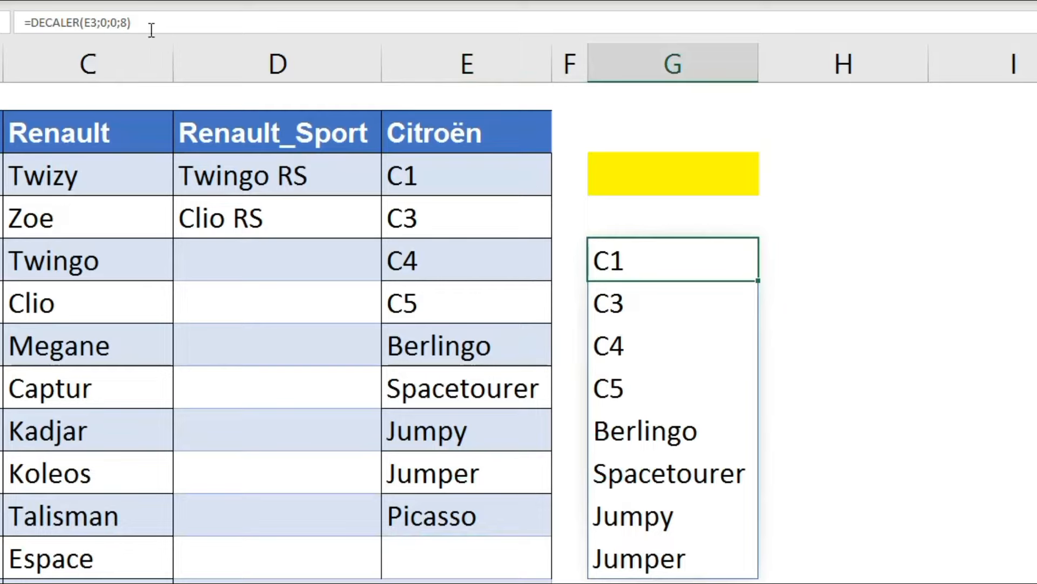
left_click(128, 23)
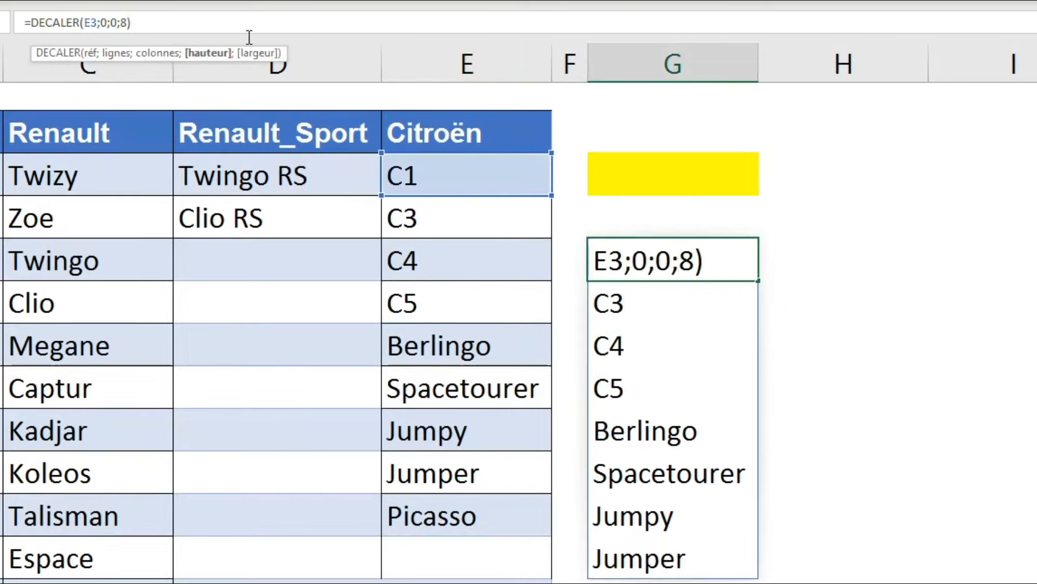
key("BackSpace")
type("9")
key("BackSpace")
type("8")
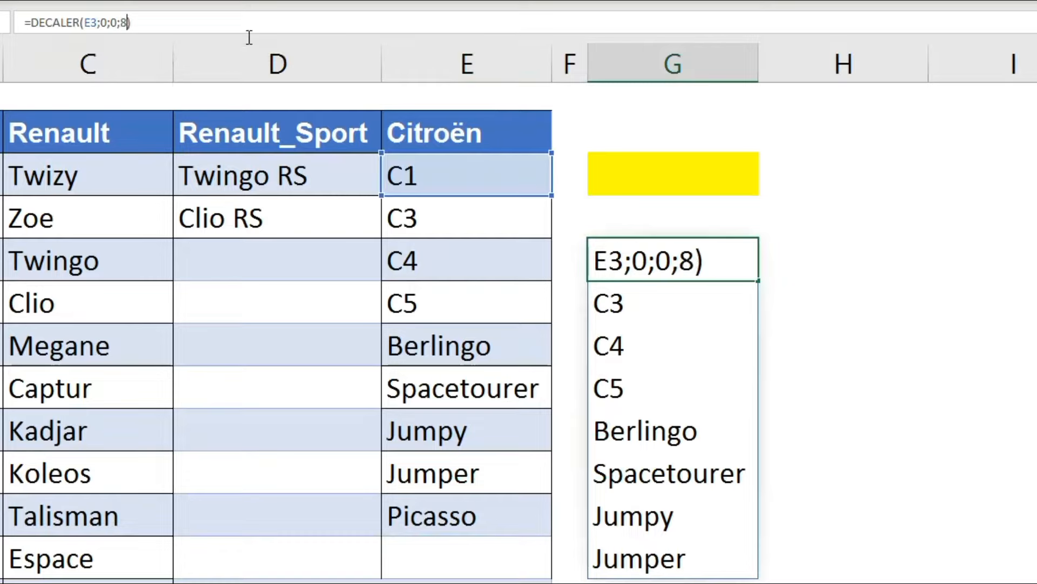
key("Return")
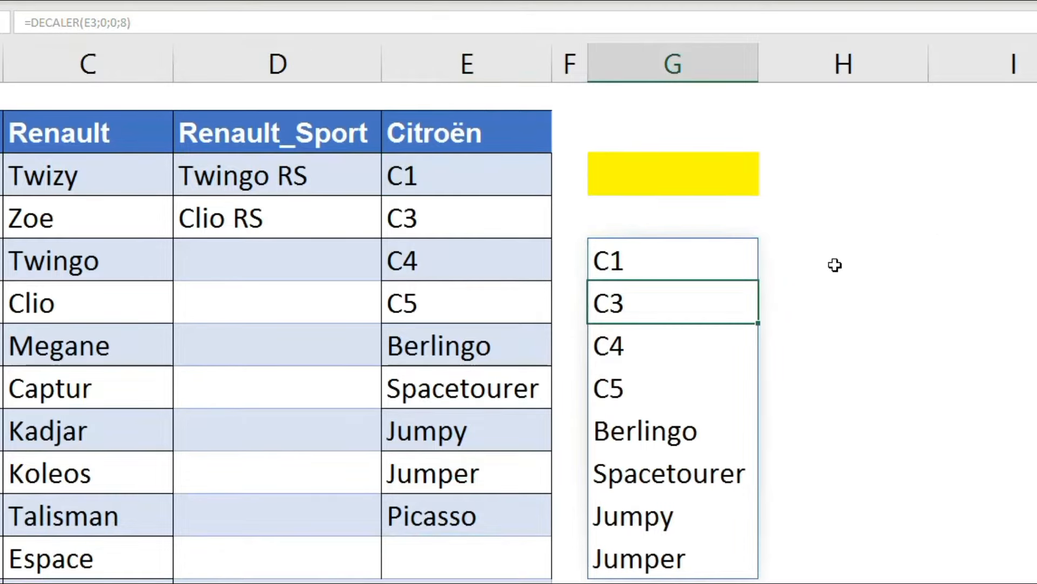
Enter the formula =NBVAL(E:E) in cell G4 to count the non-empty cells of column E
left_click(705, 237)
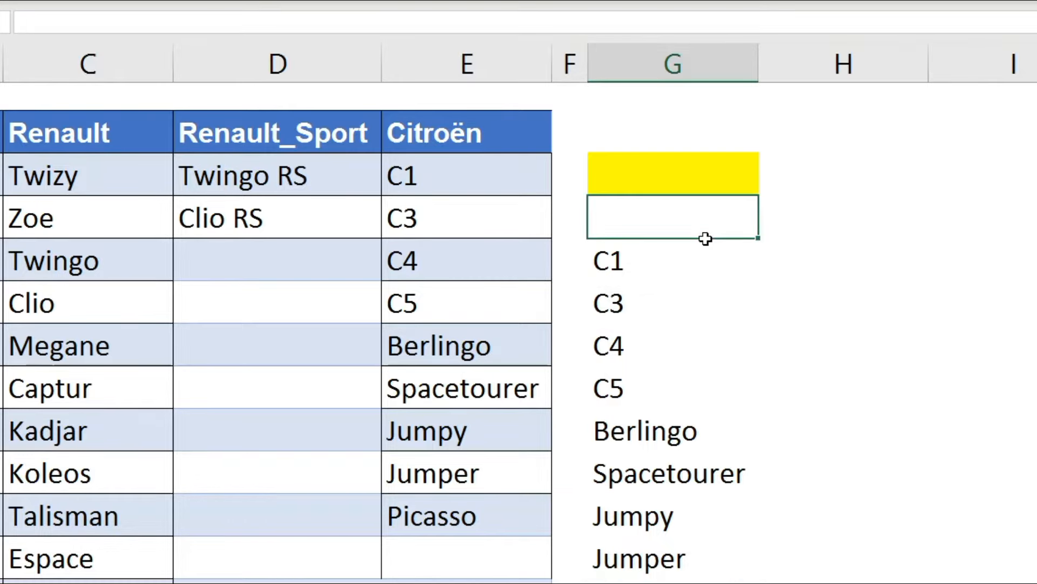
type("=NB")
type("VAL")
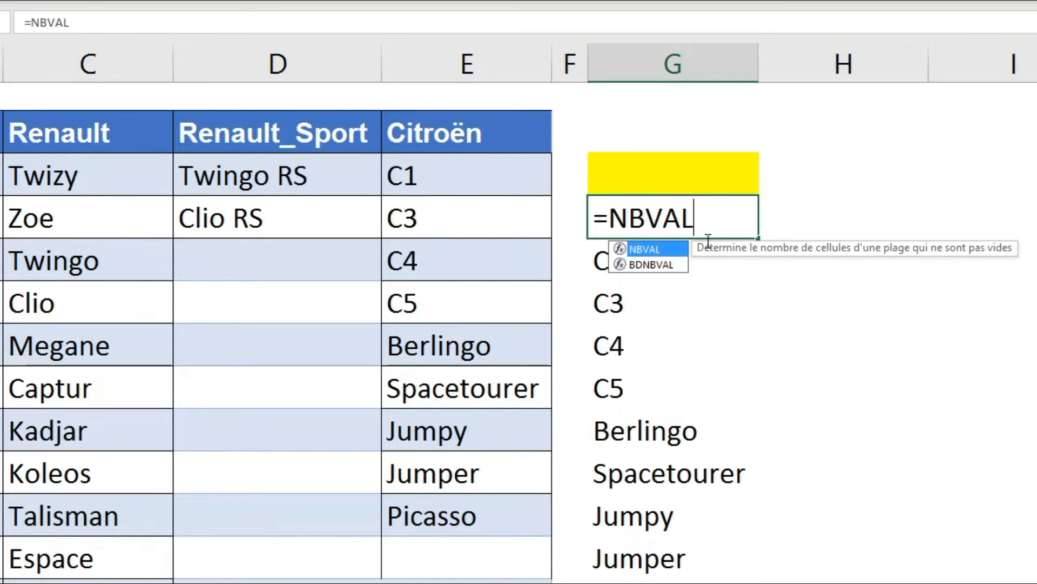
key("Escape")
type("(")
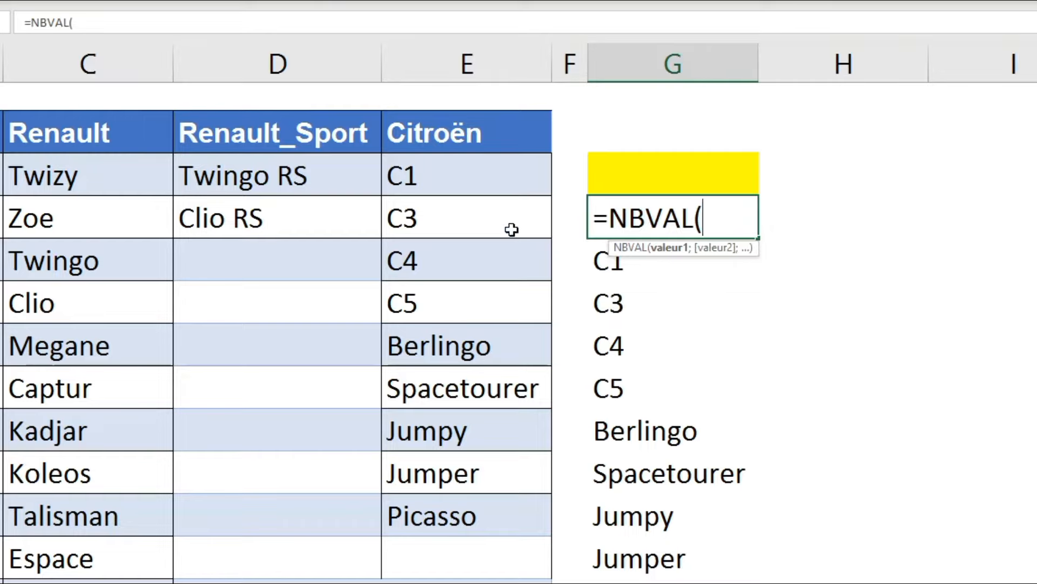
left_click(451, 85)
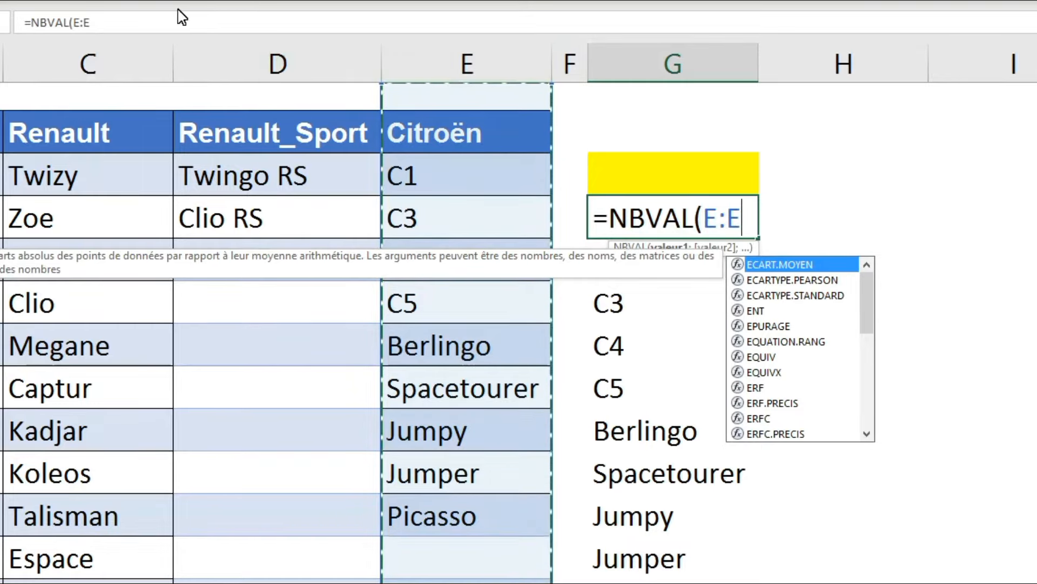
left_click(127, 31)
type(")")
key("Return")
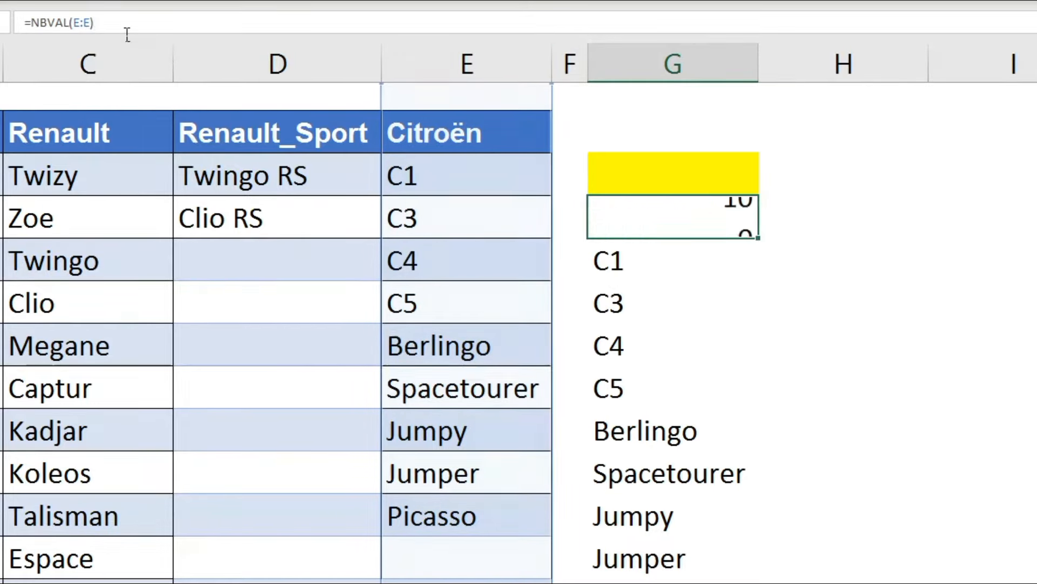
Compare the NBVAL count in cell G4 with the models in E3 to E11 and the header in E2
left_click(647, 228)
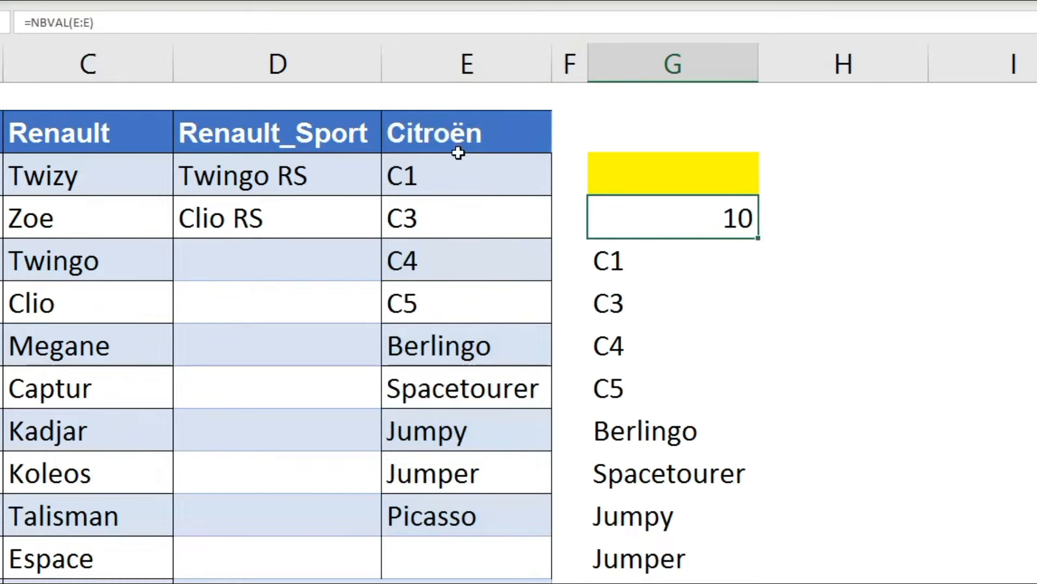
left_click_drag(454, 183, 471, 520)
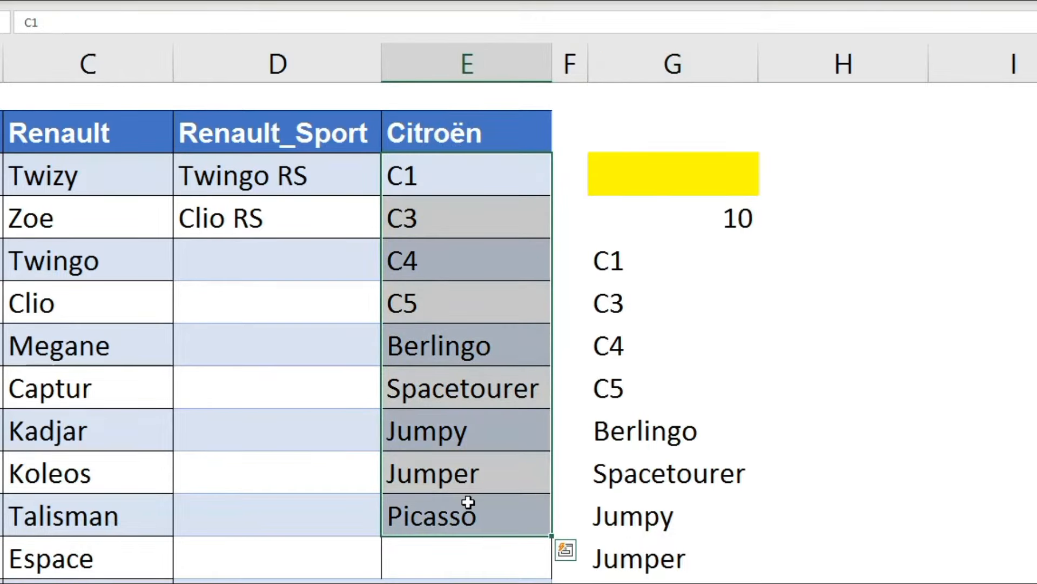
left_click(460, 140)
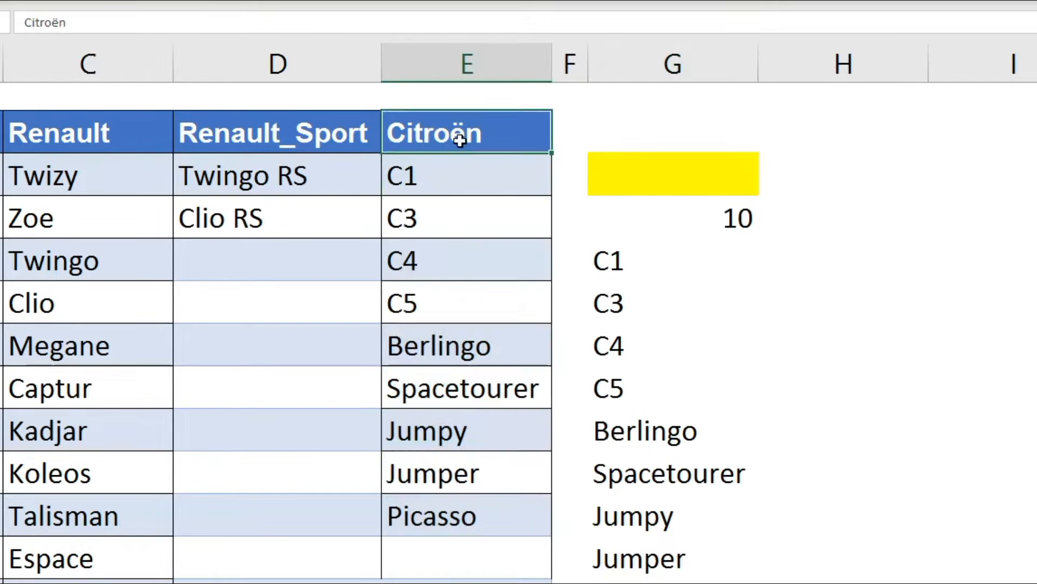
Subtract the header from the count in cell G4 by changing its formula to =NBVAL(E:E)-1
left_click(686, 213)
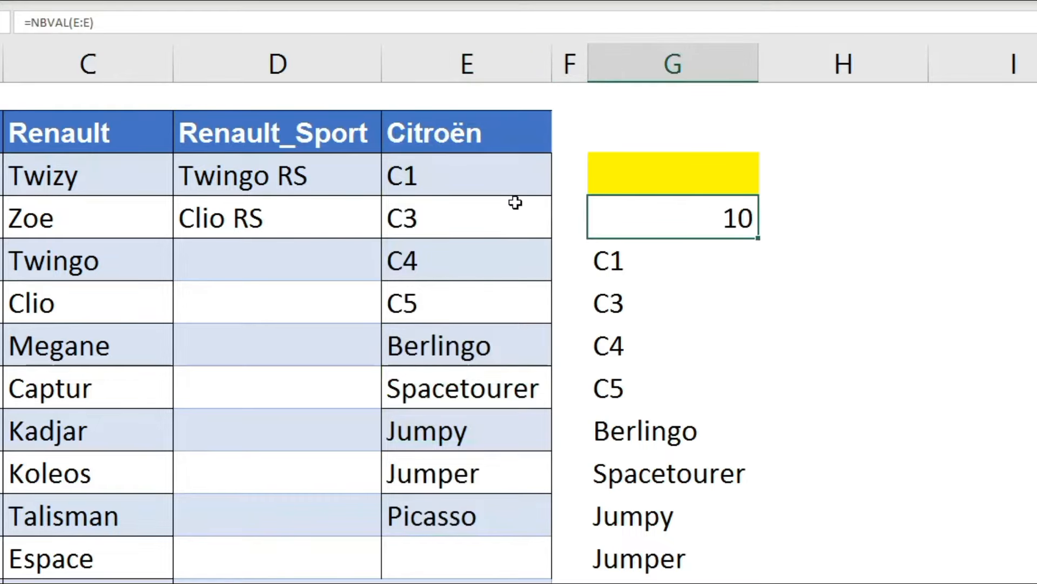
left_click(467, 174)
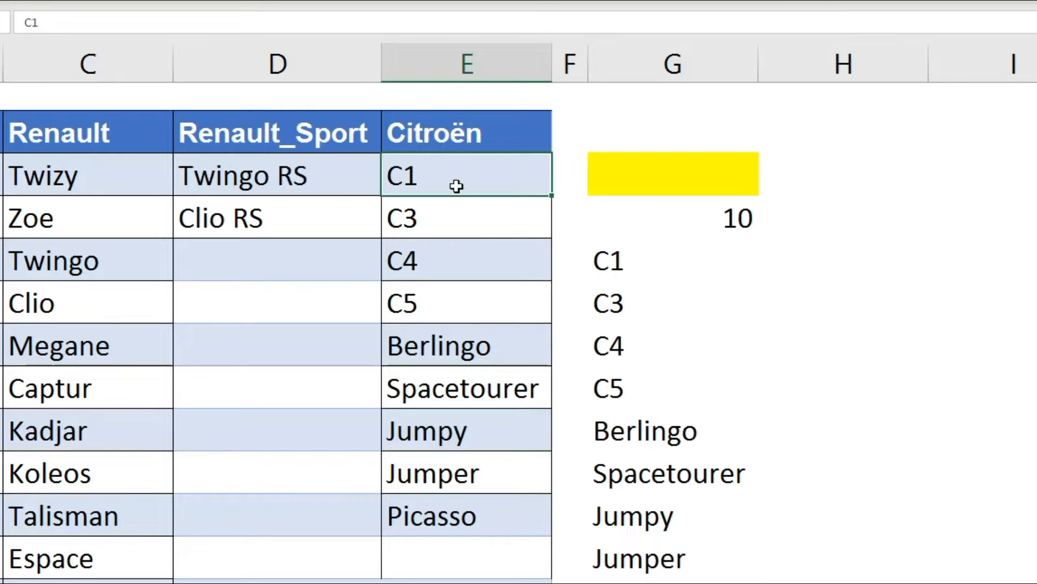
left_click_drag(456, 185, 480, 503)
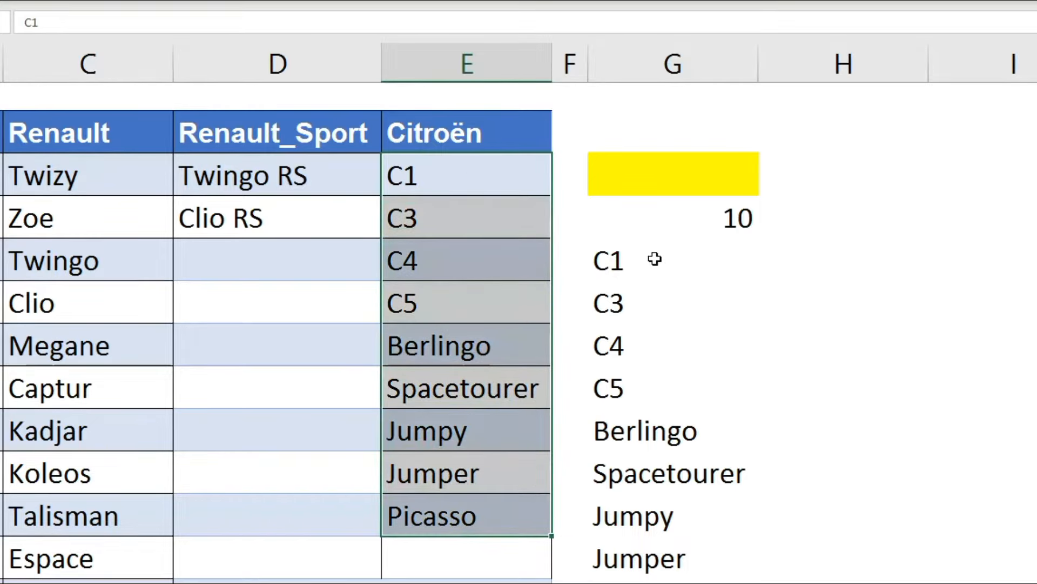
left_click(676, 224)
left_click(156, 30)
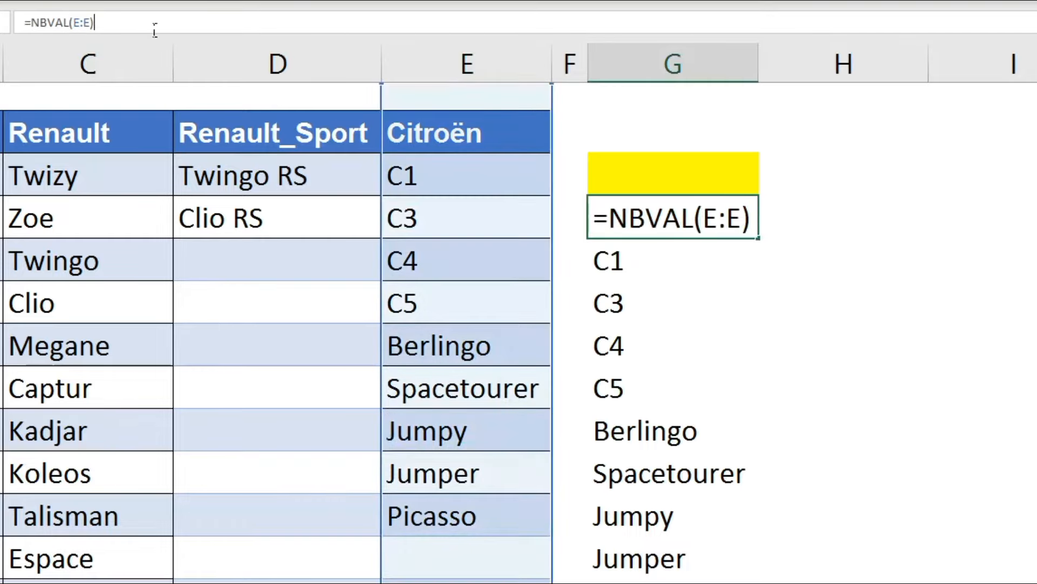
type("-1")
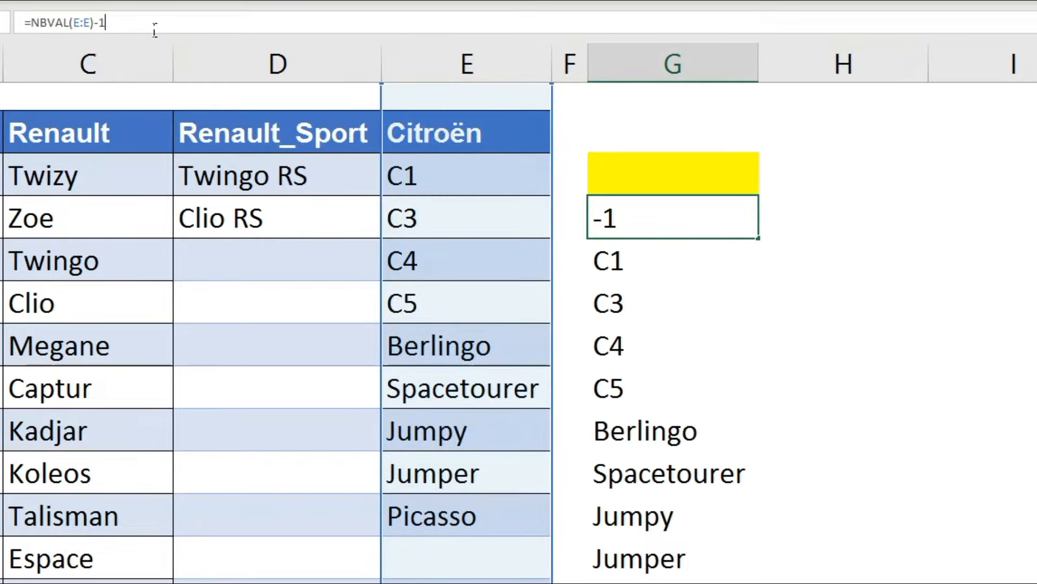
key("Return")
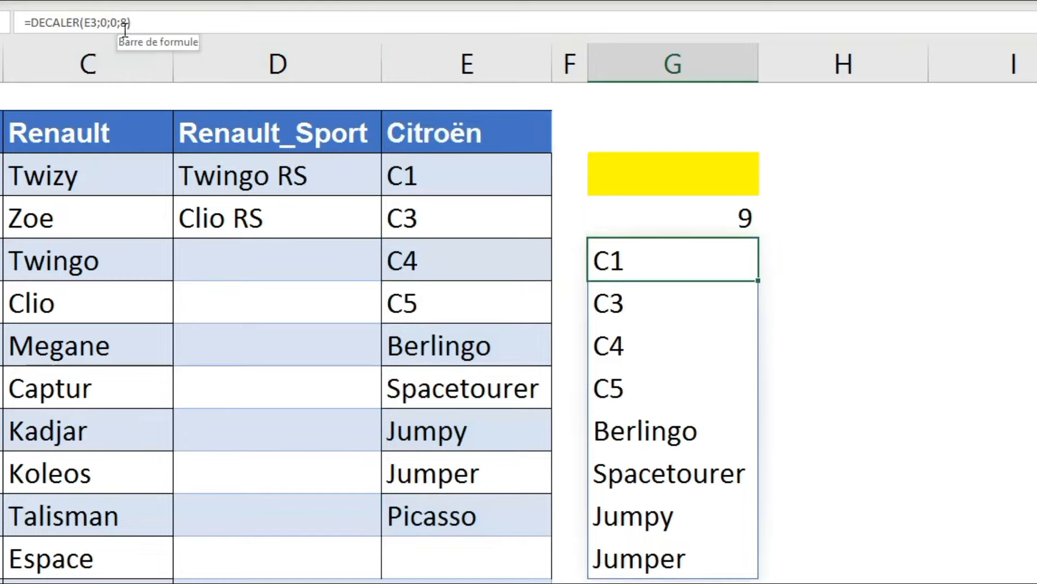
Replace the fixed height in cell G5's DECALER formula with NBVAL(E:E)-1, giving =DECALER(E3;0;0;NBVAL(E:E)-1)
double_click(130, 24)
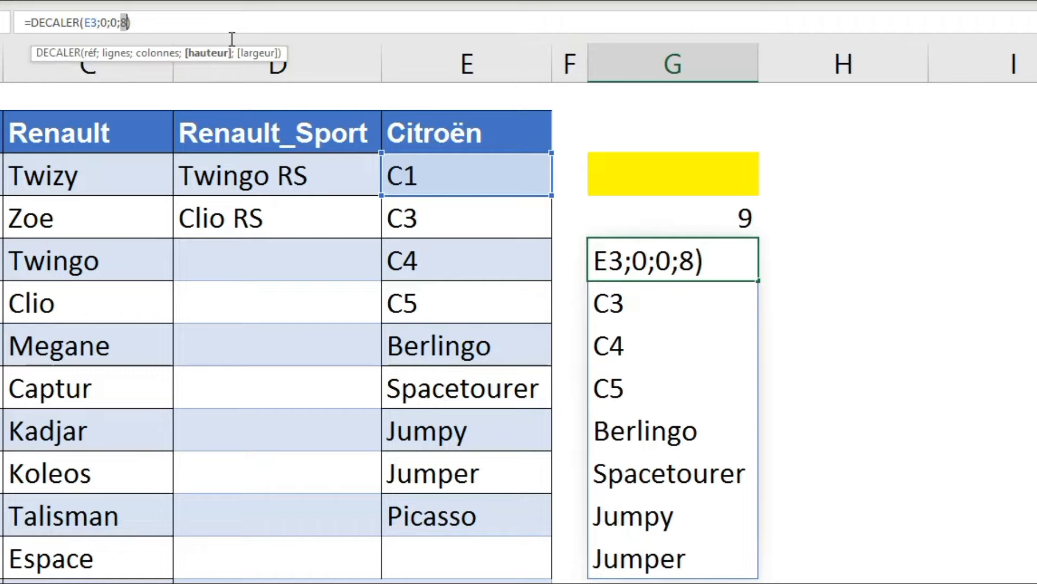
type("NBVAL(")
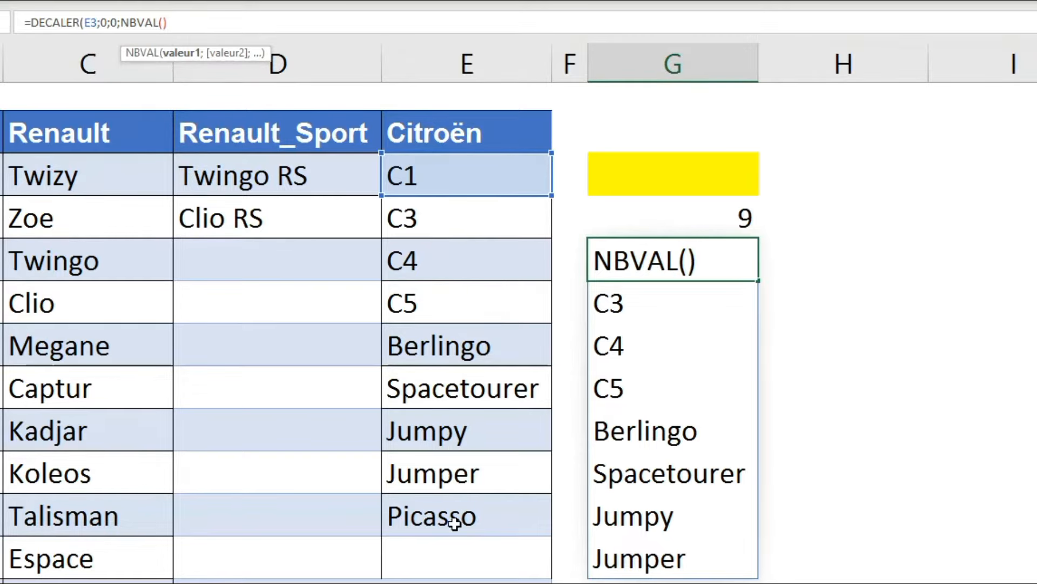
left_click(477, 76)
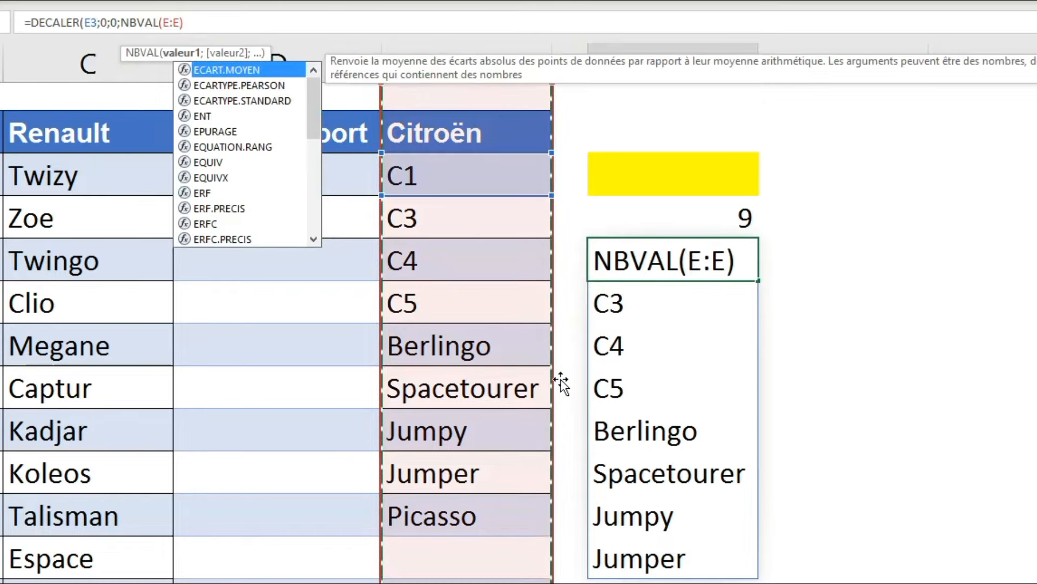
key("Right")
type(")")
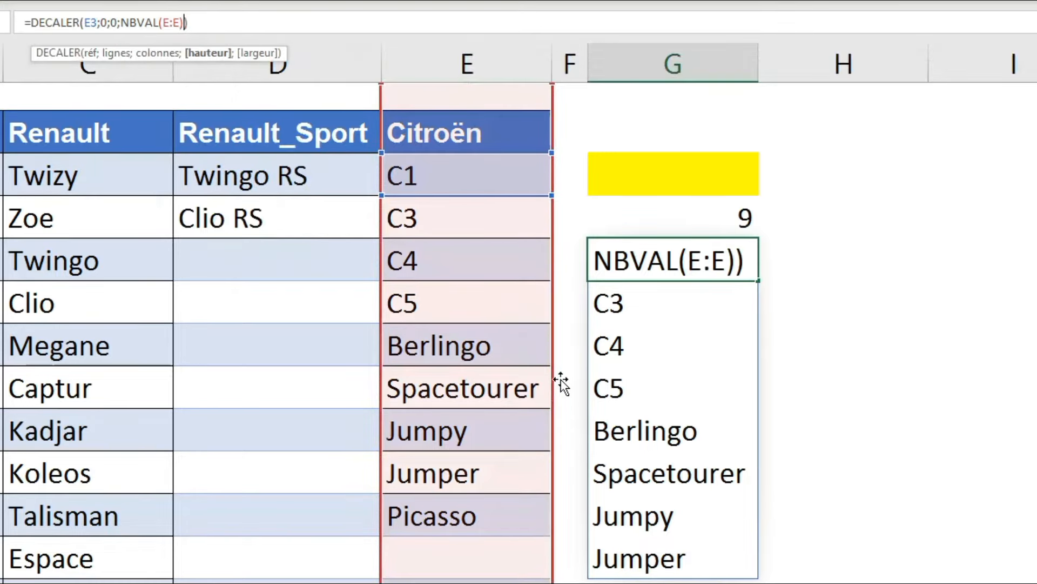
type("-1")
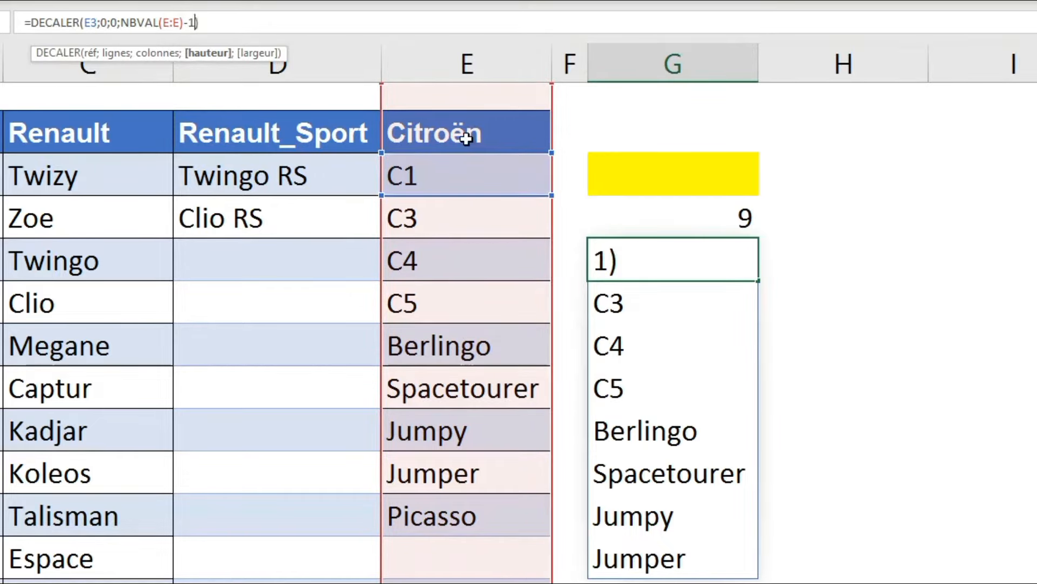
left_click(224, 31)
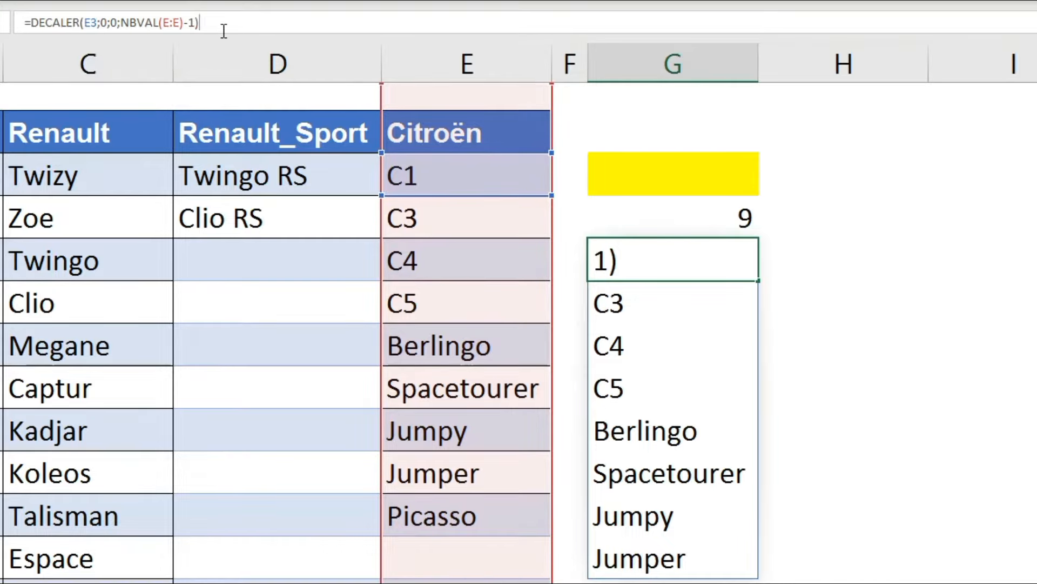
key("Return")
Add Picasso one in cell E12 of the Citroën column and check whether the DECALER list includes it
scroll(745, 313, "down", 2)
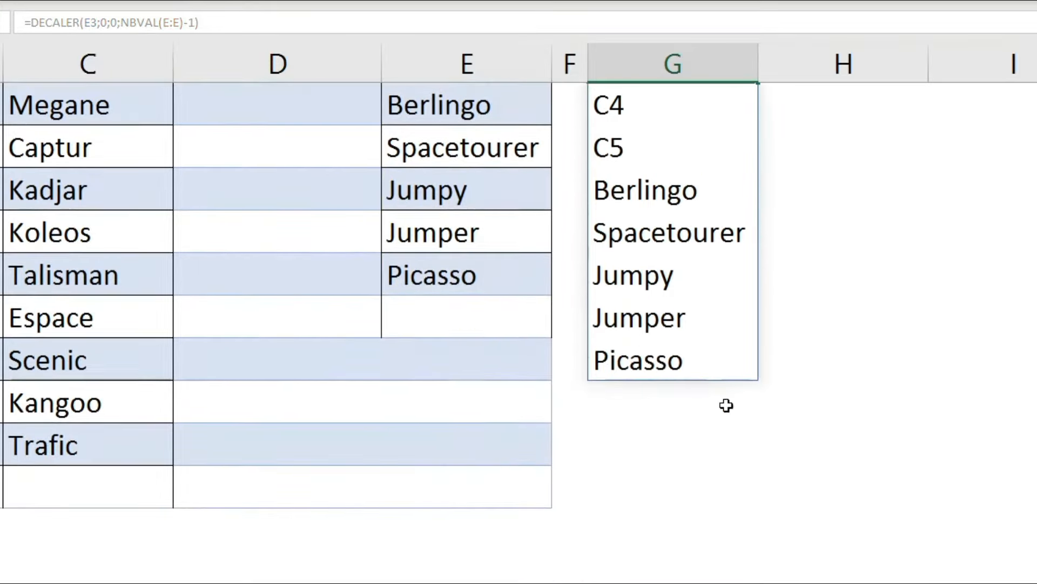
left_click(453, 333)
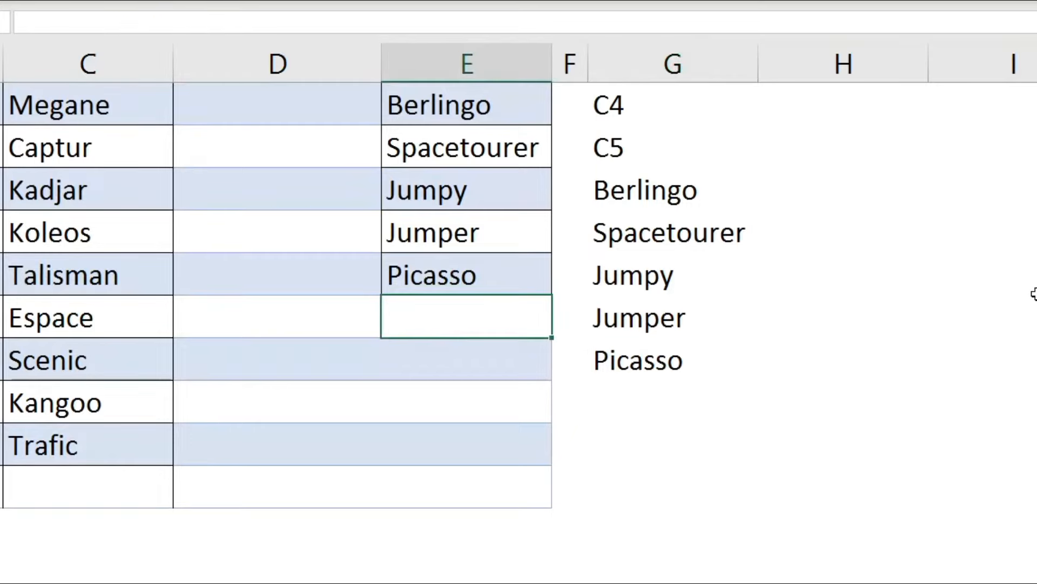
type("Picass")
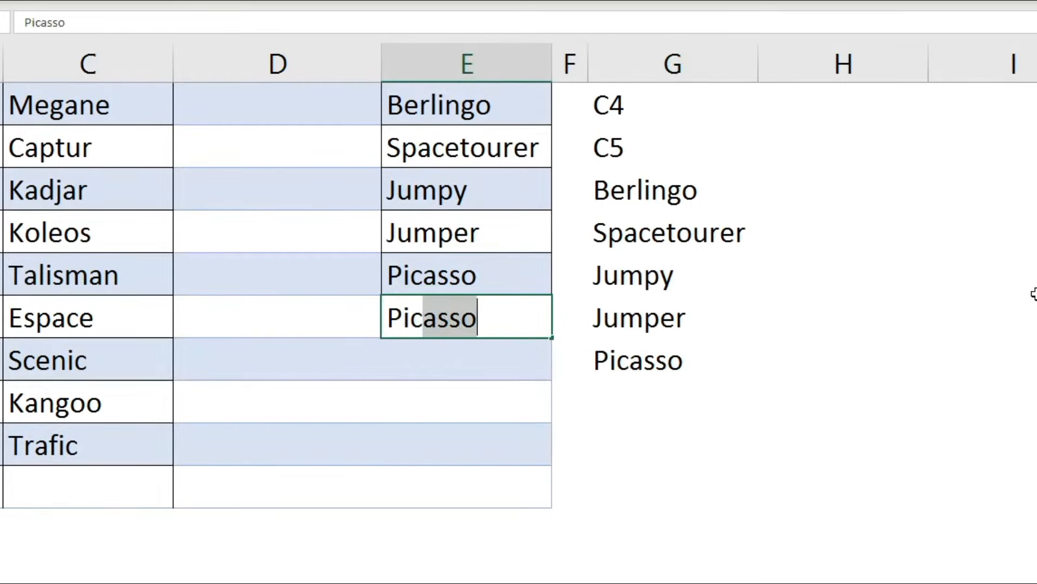
type("o one")
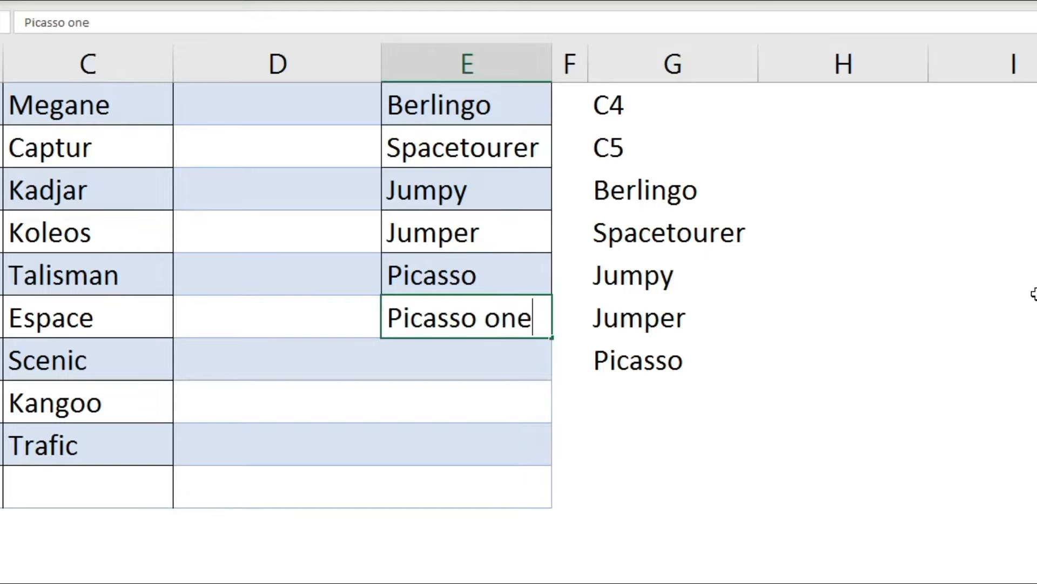
key("Return")
scroll(859, 278, "up", 1)
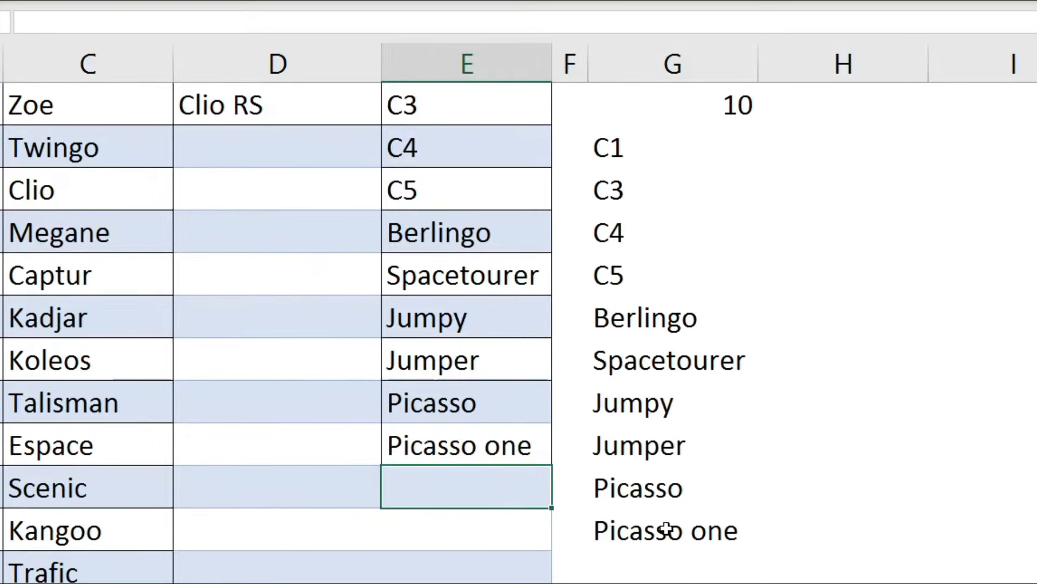
scroll(628, 156, "up", 1)
Compare the DECALER formula in cell G5 with the header and models it counts in E2 to E12
left_click(467, 63)
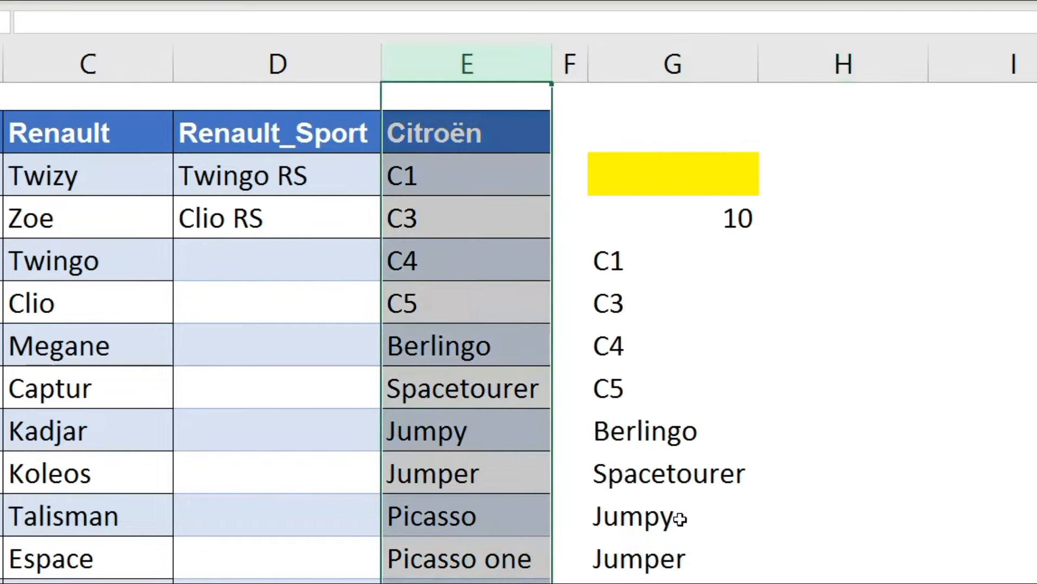
left_click_drag(458, 135, 471, 554)
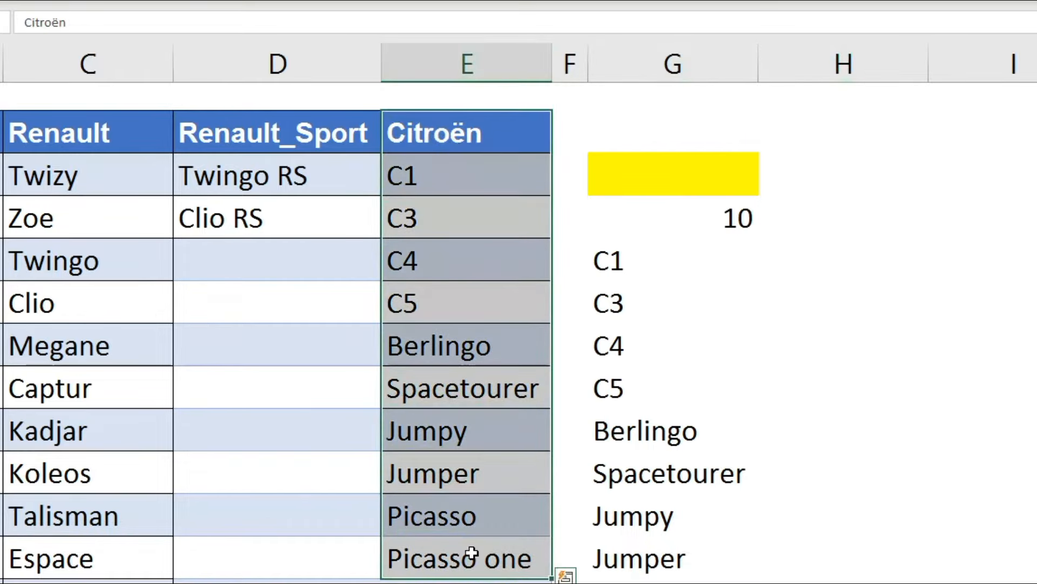
left_click(667, 276)
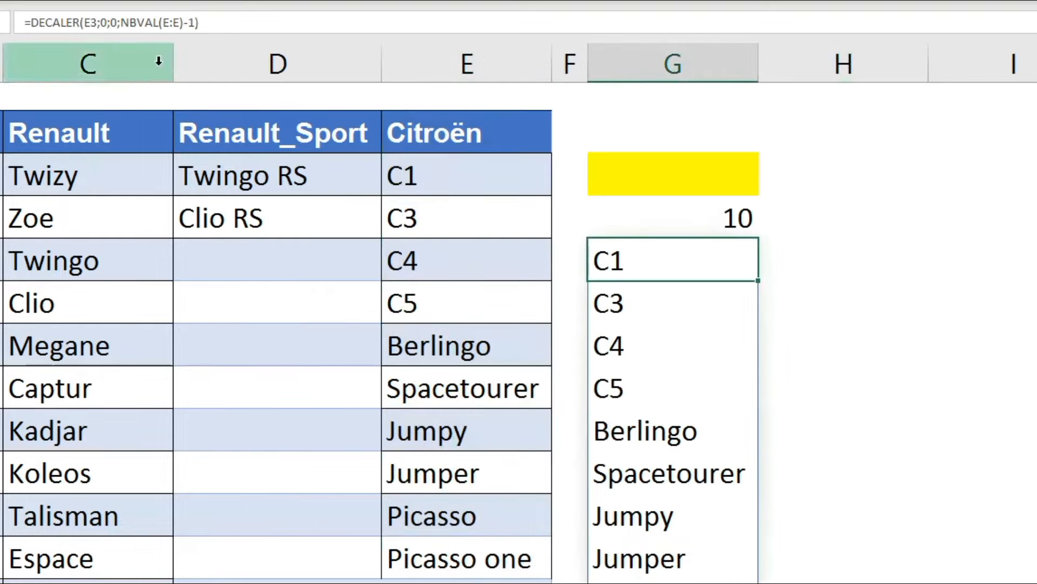
left_click(454, 186)
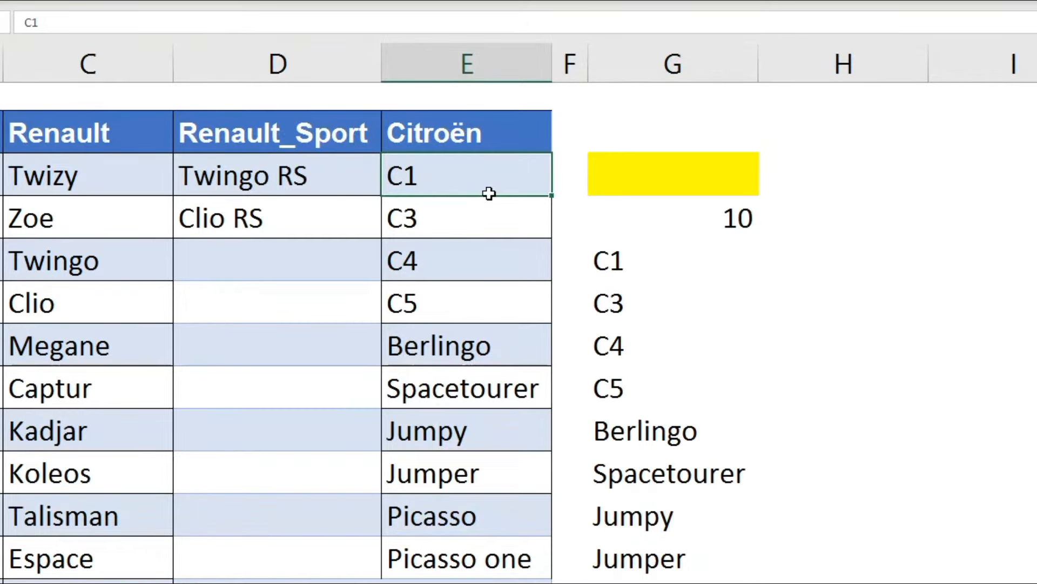
left_click(463, 556, "shift")
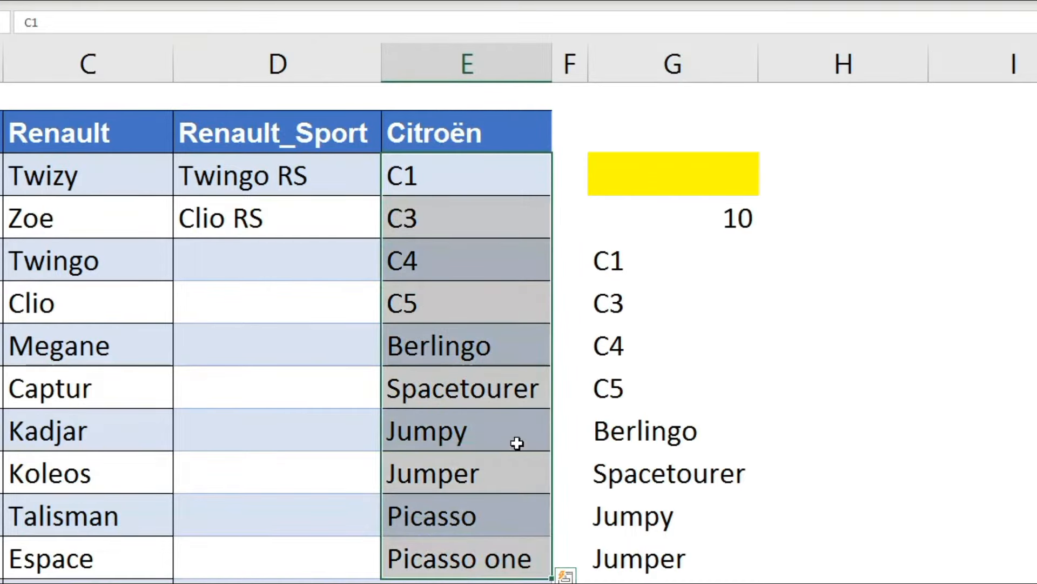
left_click(514, 384)
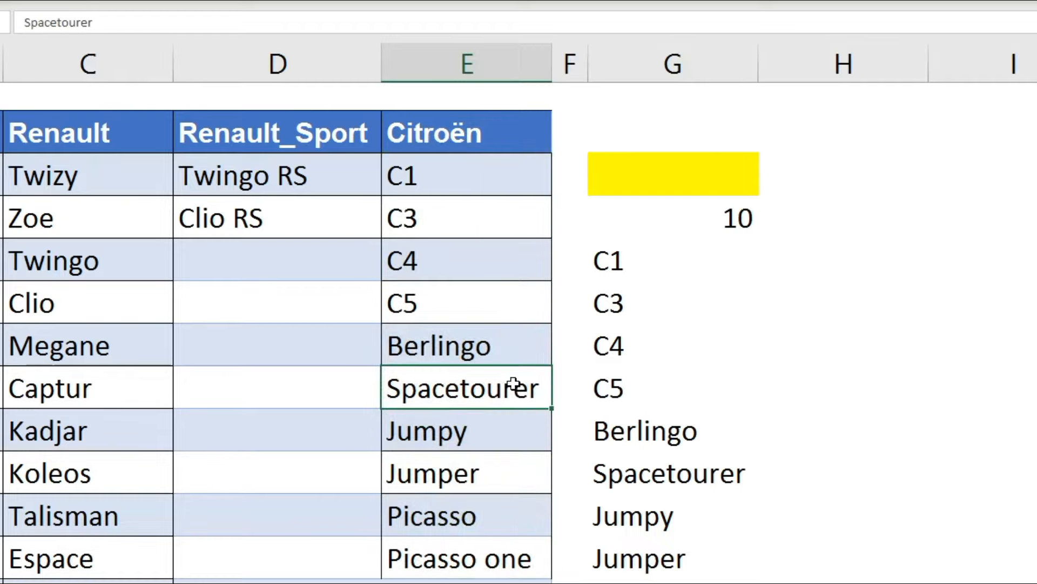
Replace the list source in cell G3's data validation with the start of a DECALER formula referencing $E$3
left_click(656, 186)
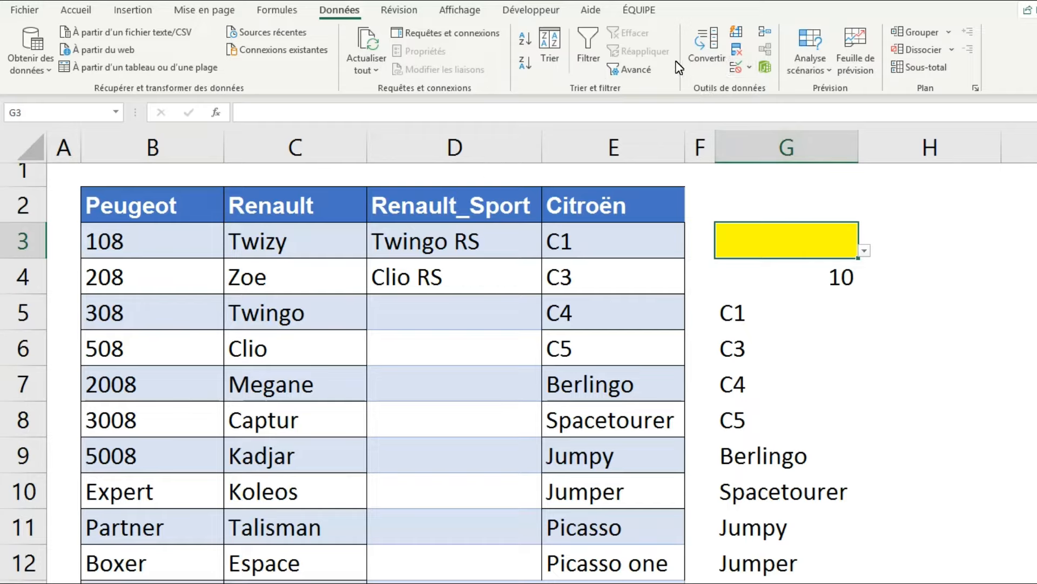
left_click(749, 68)
left_click(784, 82)
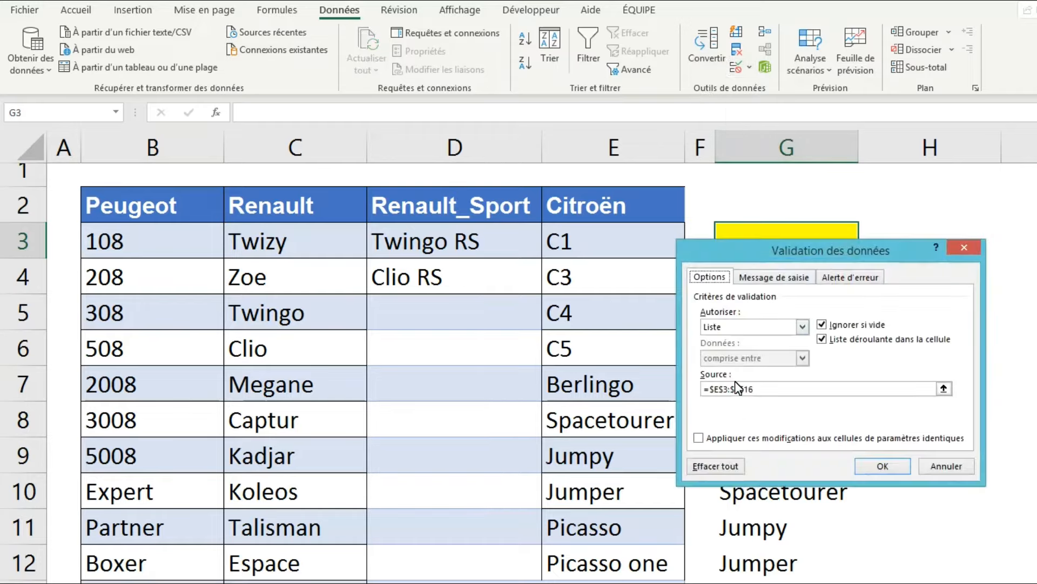
left_click(738, 387)
double_click(797, 383)
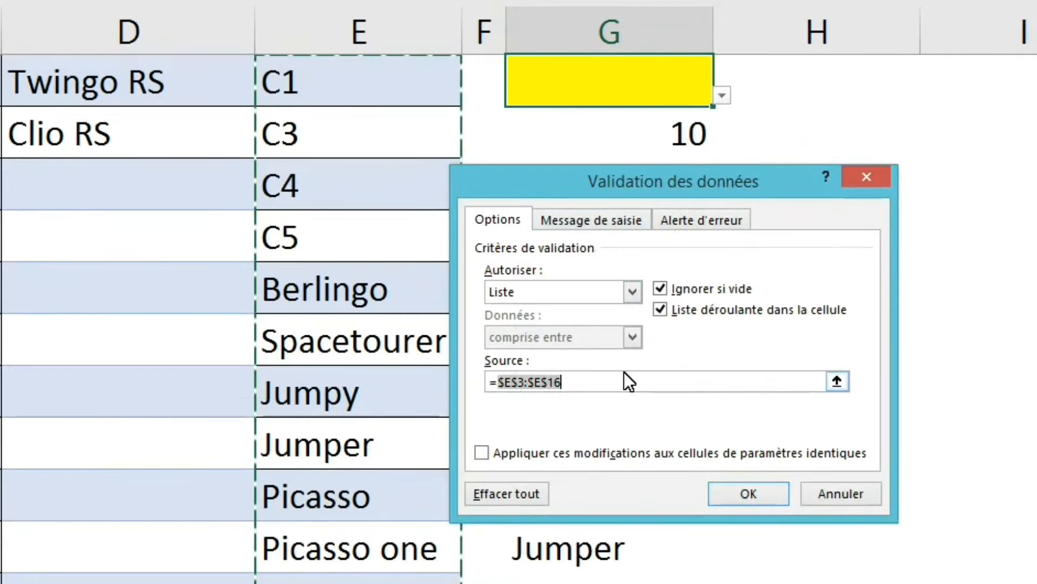
type("DECA")
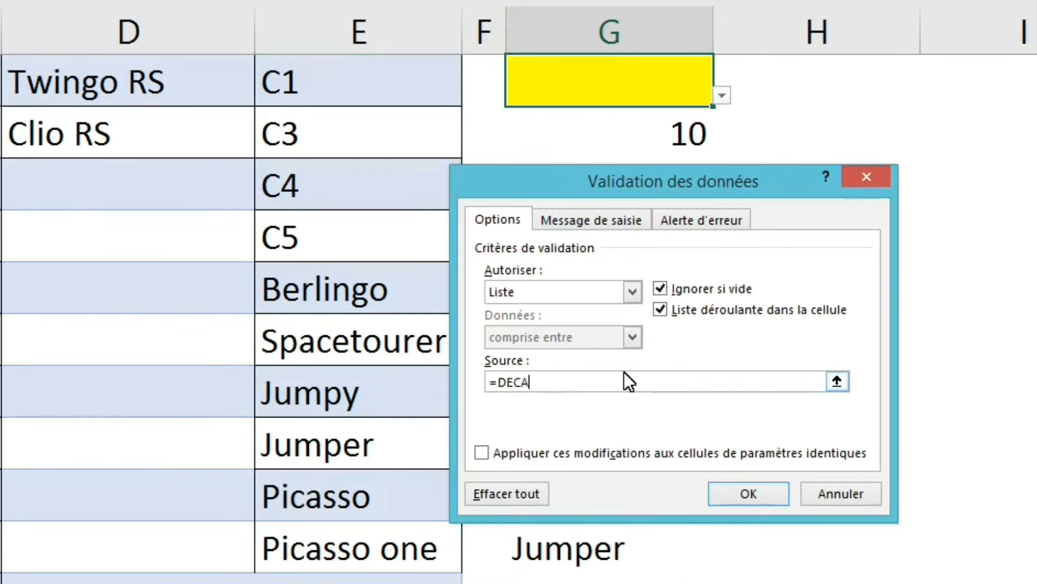
type("LER(")
scroll(389, 209, "up", 1)
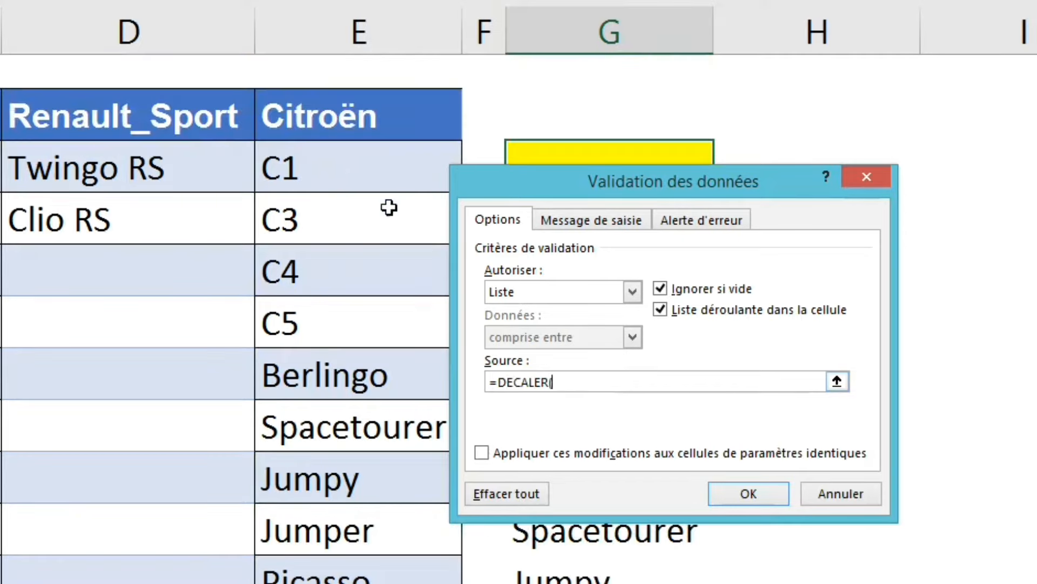
left_click(344, 179)
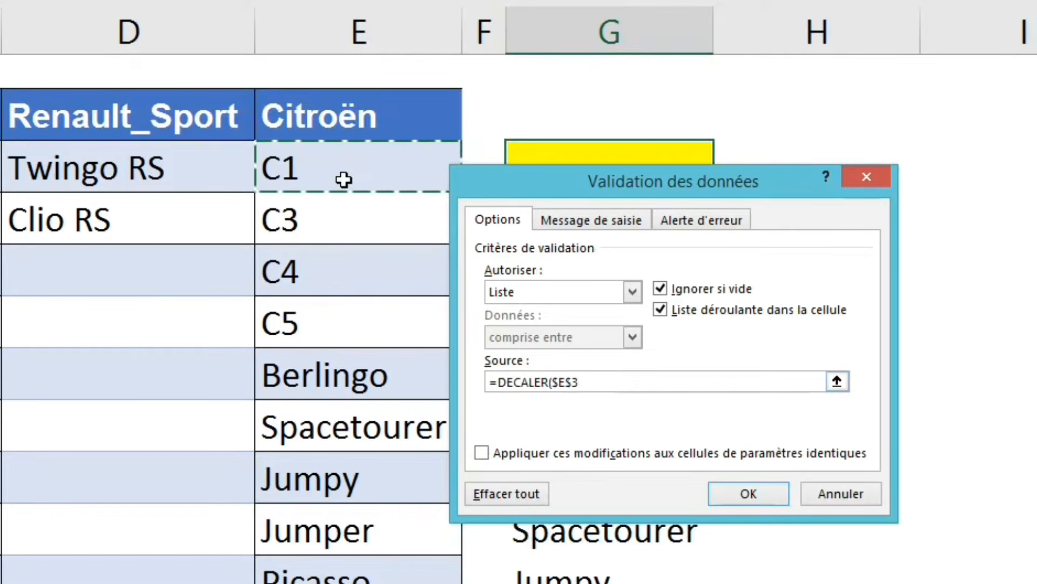
Complete the validation source as =DECALER($E$3;0;0;NBVAL($E:$E)-1), apply it and open the drop-down list in cell G3
type(";")
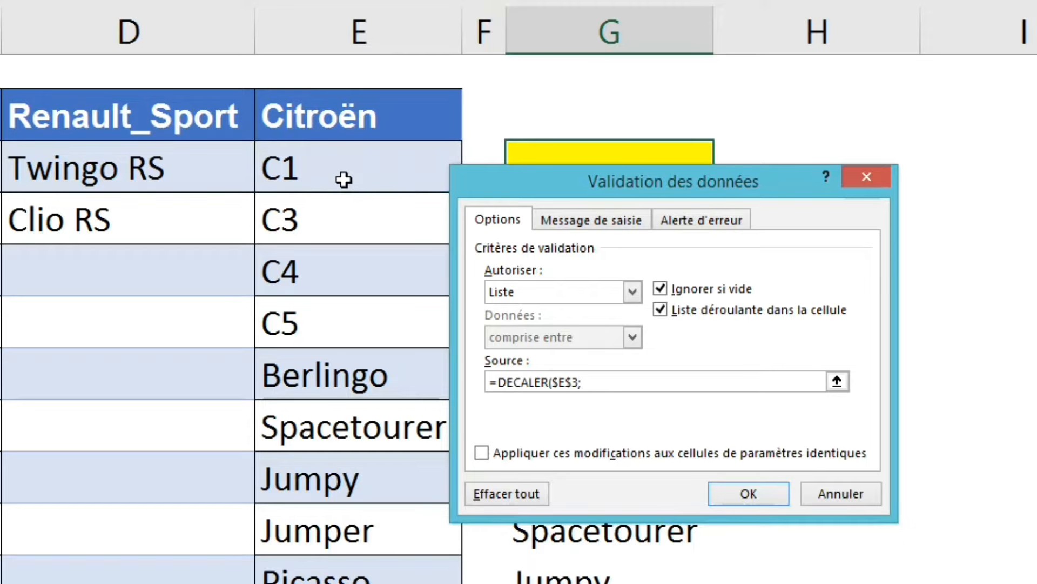
type("0;0;NBVAL(;")
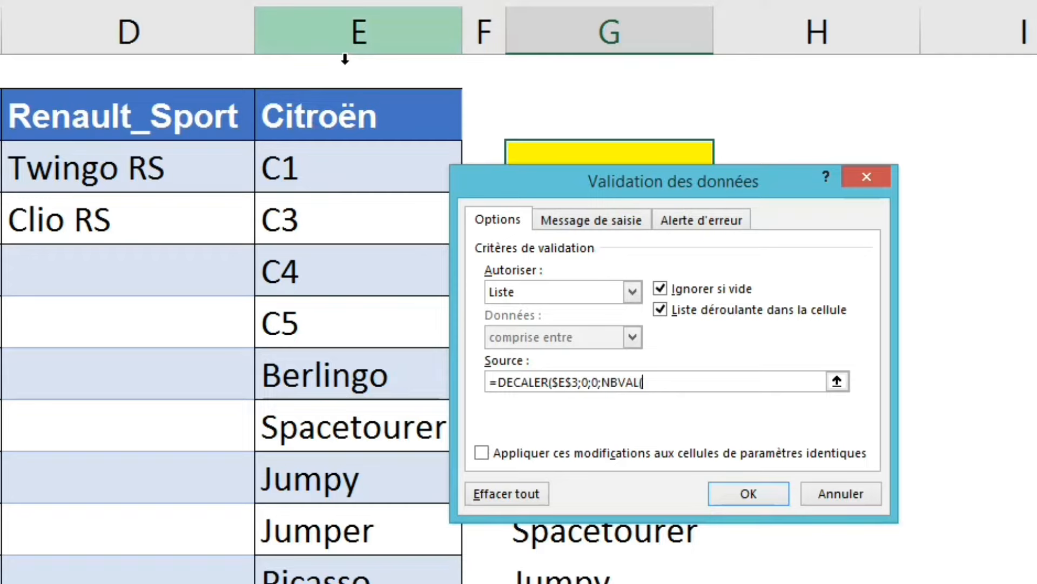
left_click(345, 59)
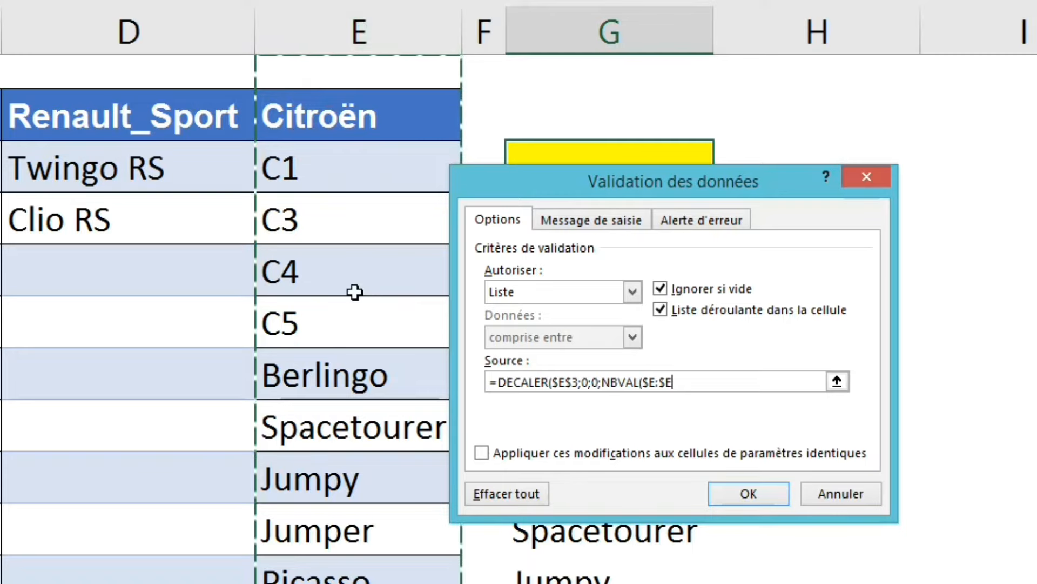
type(")")
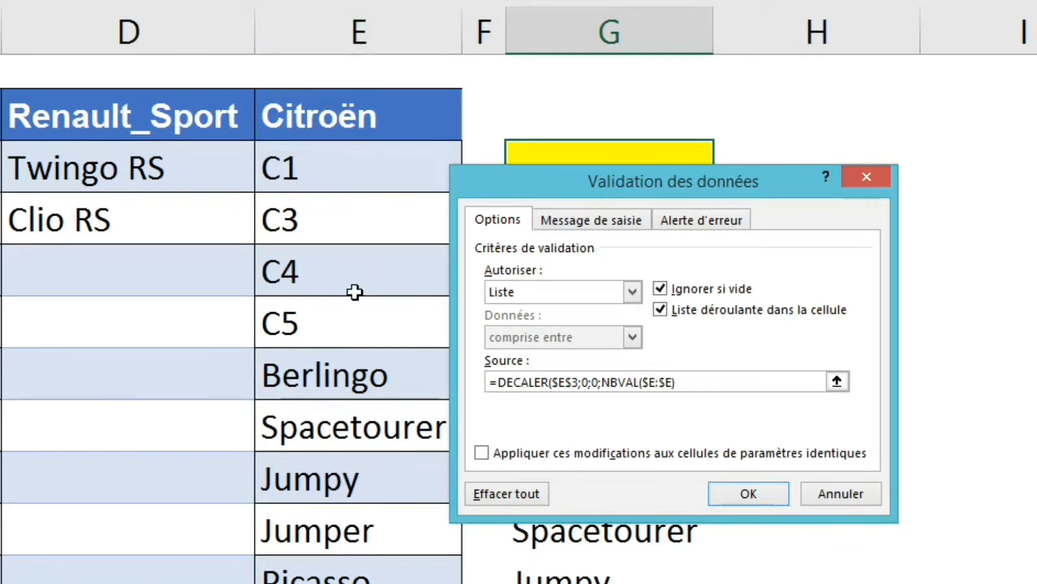
type("-1")
type(")")
left_click(729, 491)
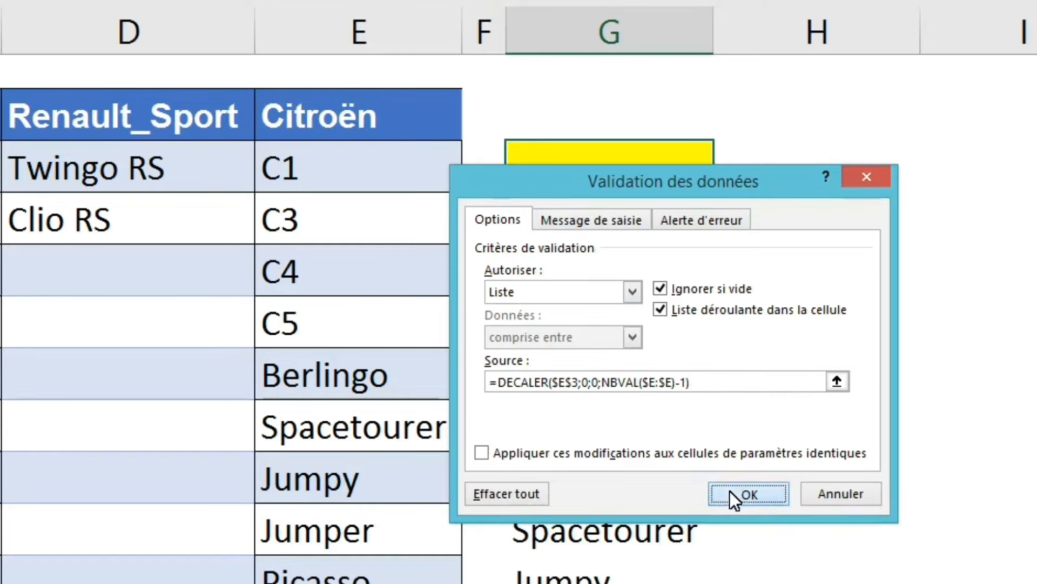
left_click(722, 180)
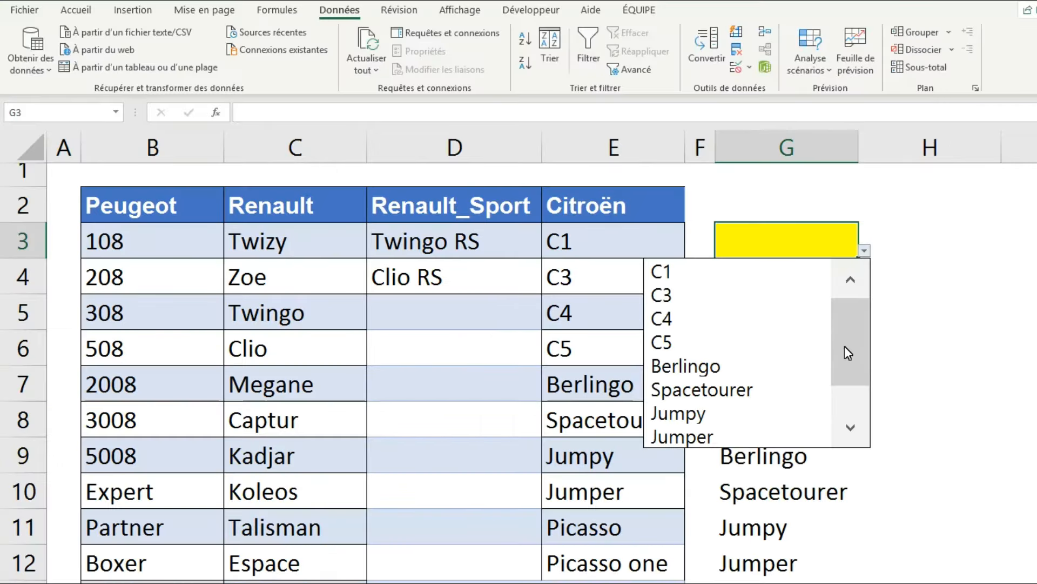
Enter fff in cell E13 of the Citroën column and check whether the drop-down list in cell G3 includes it
left_click_drag(693, 319, 693, 392)
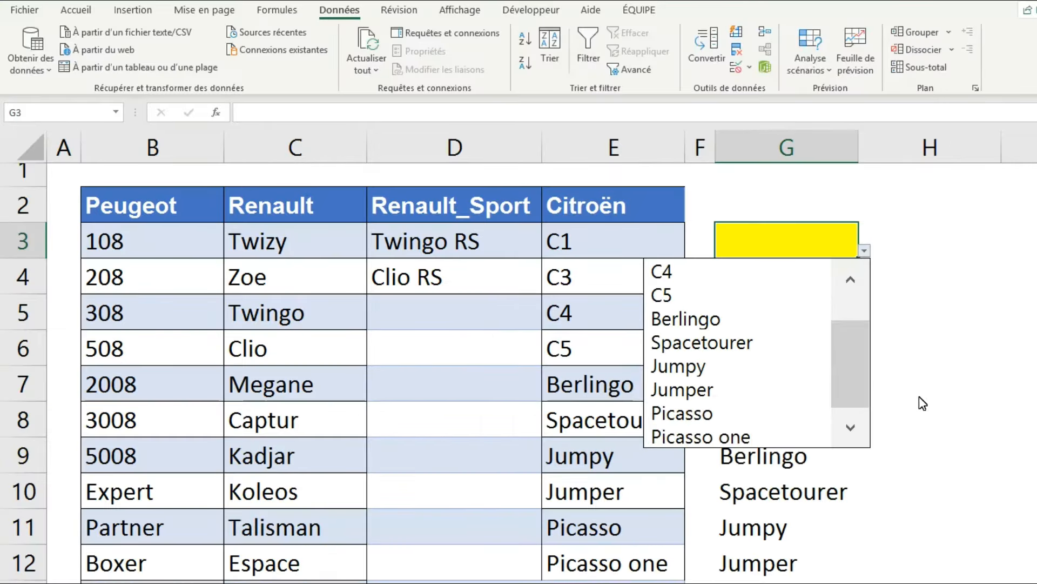
scroll(916, 407, "down", 2)
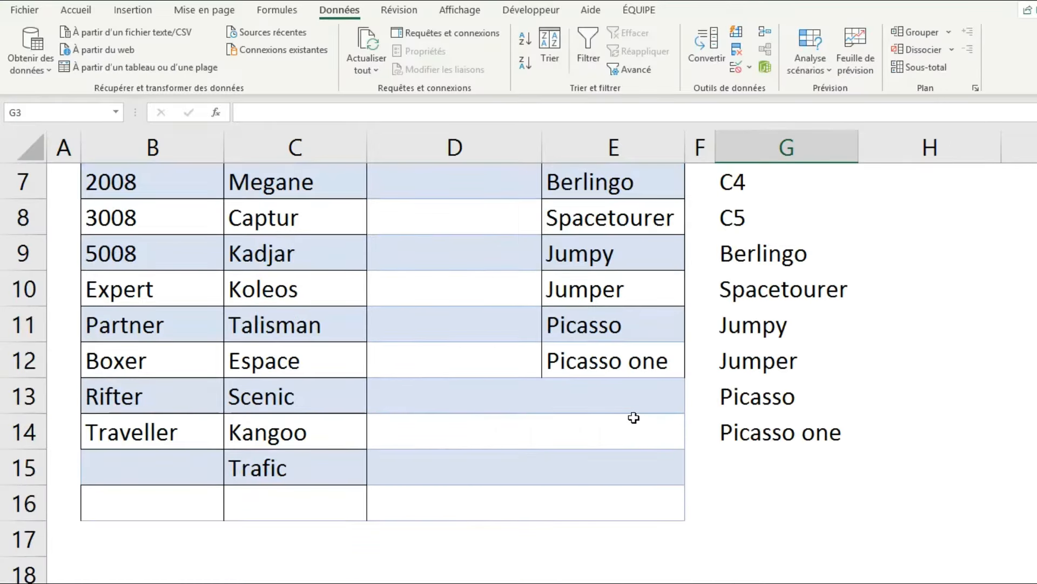
left_click(646, 401)
type("fff")
key("Return")
scroll(770, 372, "up", 2)
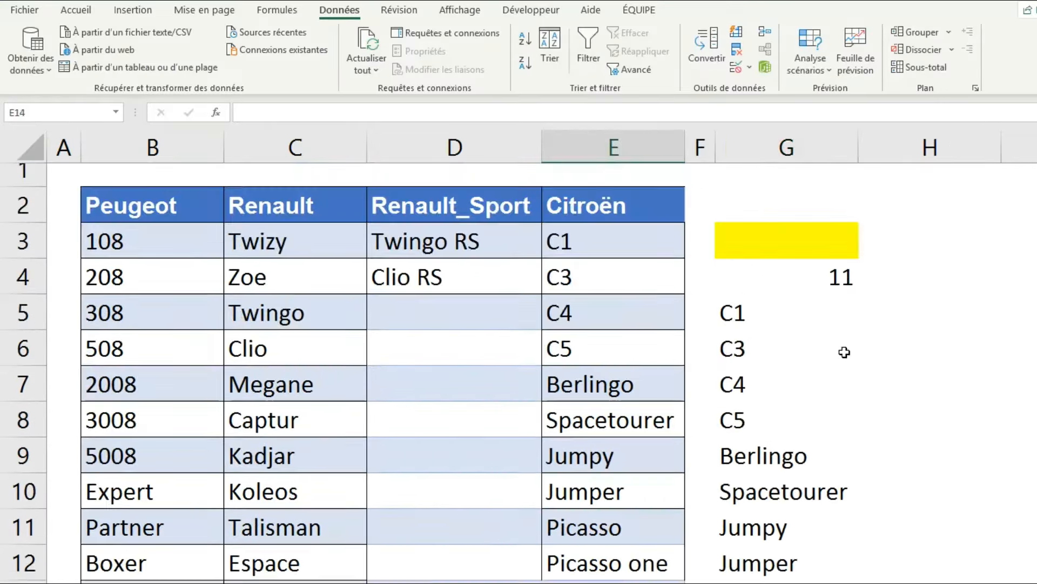
left_click(848, 255)
left_click(864, 251)
scroll(857, 327, "down", 1)
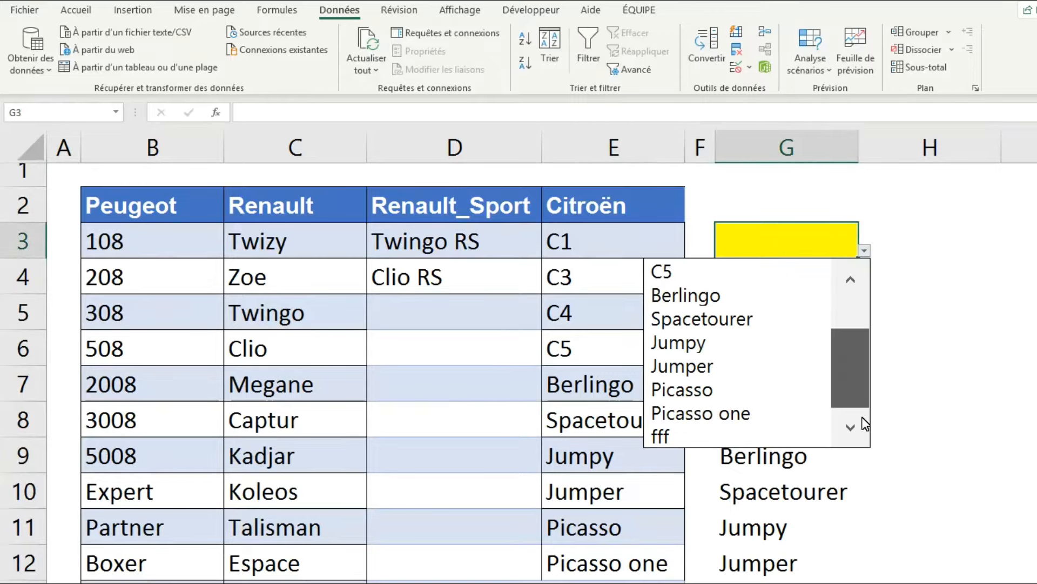
left_click(807, 258)
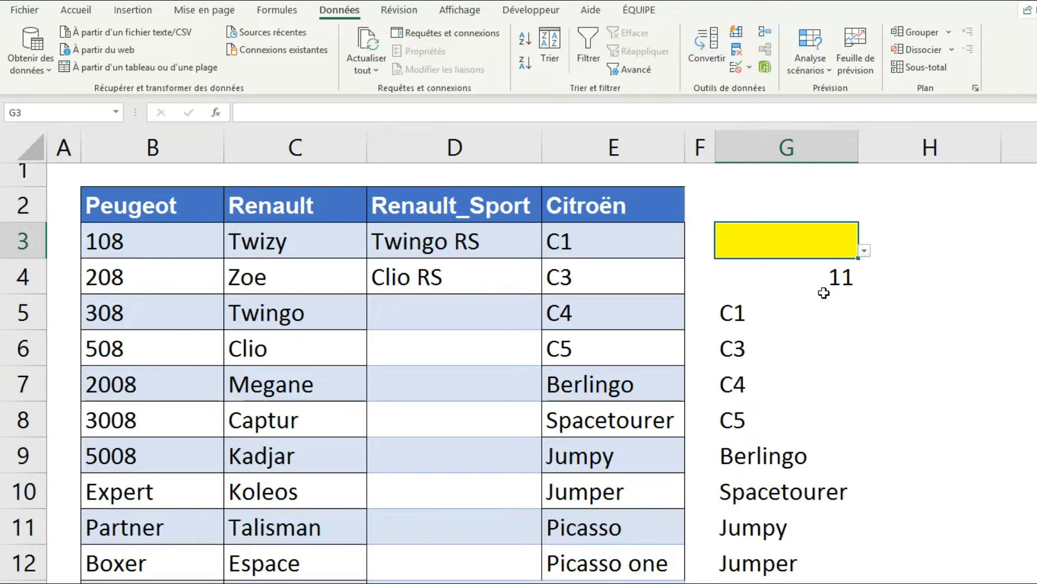
Delete the count formula in cell G4 and the DECALER formula in cell G5
left_click(794, 273)
key("Delete")
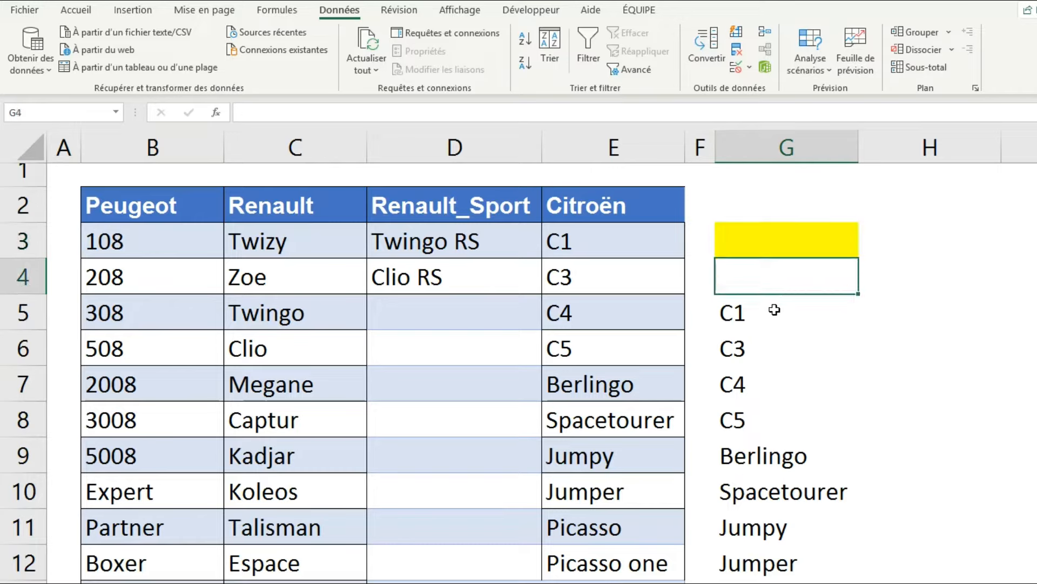
left_click(773, 308)
key("Delete")
left_click(794, 279)
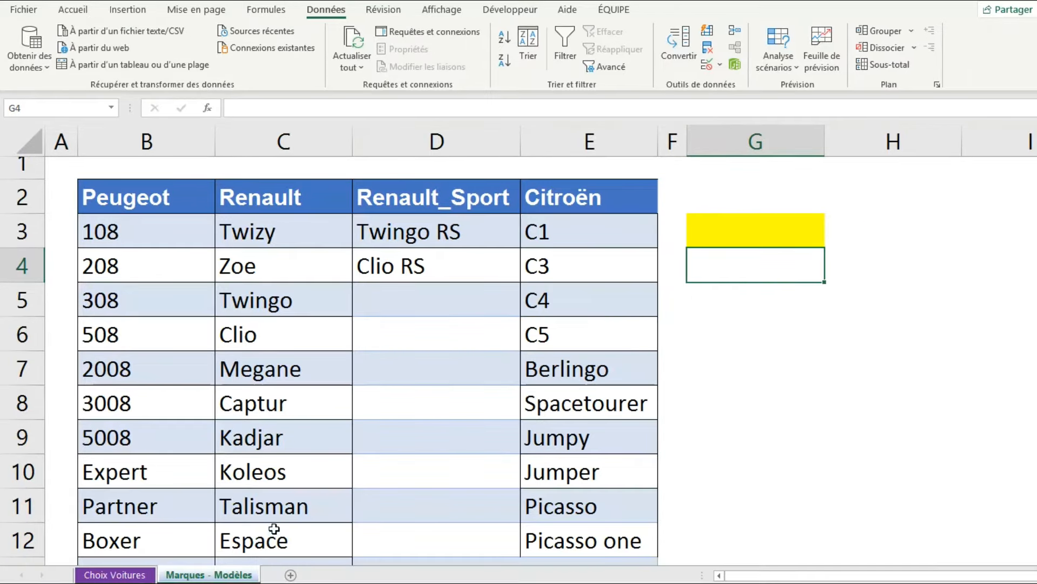
Clear the added Citroën entries in cells E11 to E13 of Marques - Modèles and delete the empty row 16
left_click(115, 575)
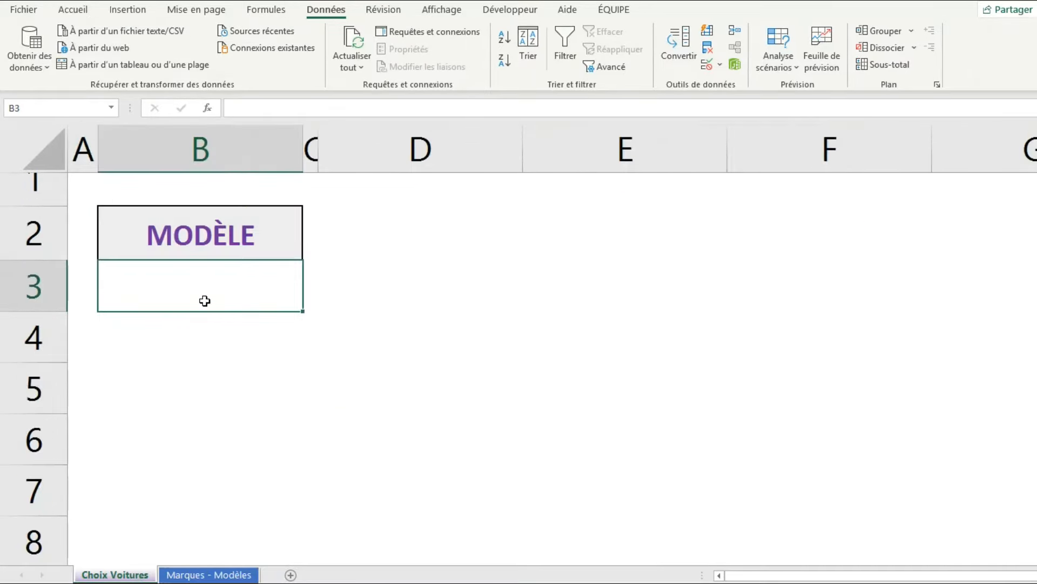
left_click(199, 573)
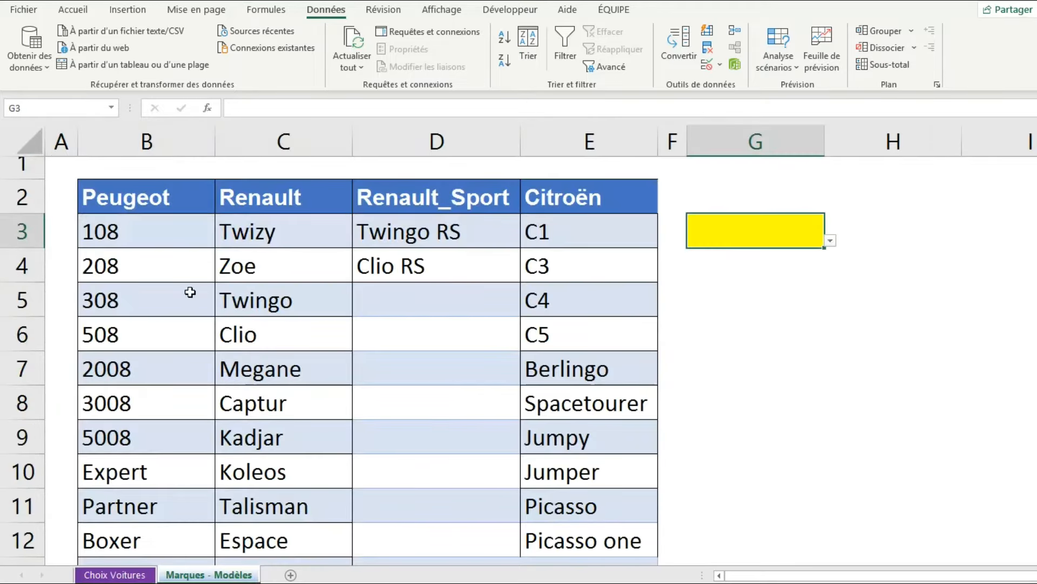
left_click(573, 369)
scroll(569, 410, "down", 2)
left_click_drag(565, 315, 572, 378)
key("Delete")
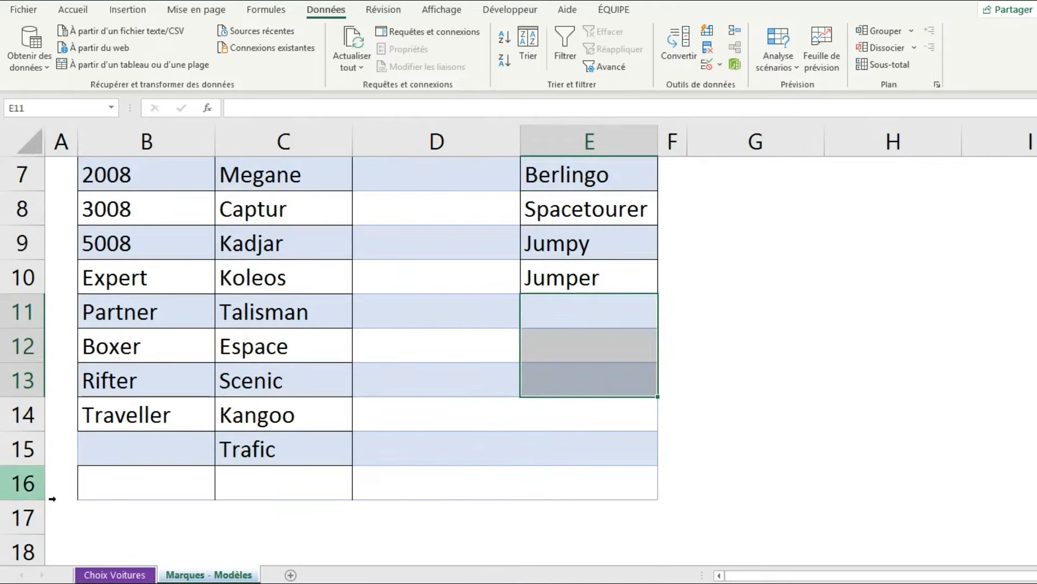
right_click(27, 482)
left_click(76, 372)
scroll(293, 374, "up", 2)
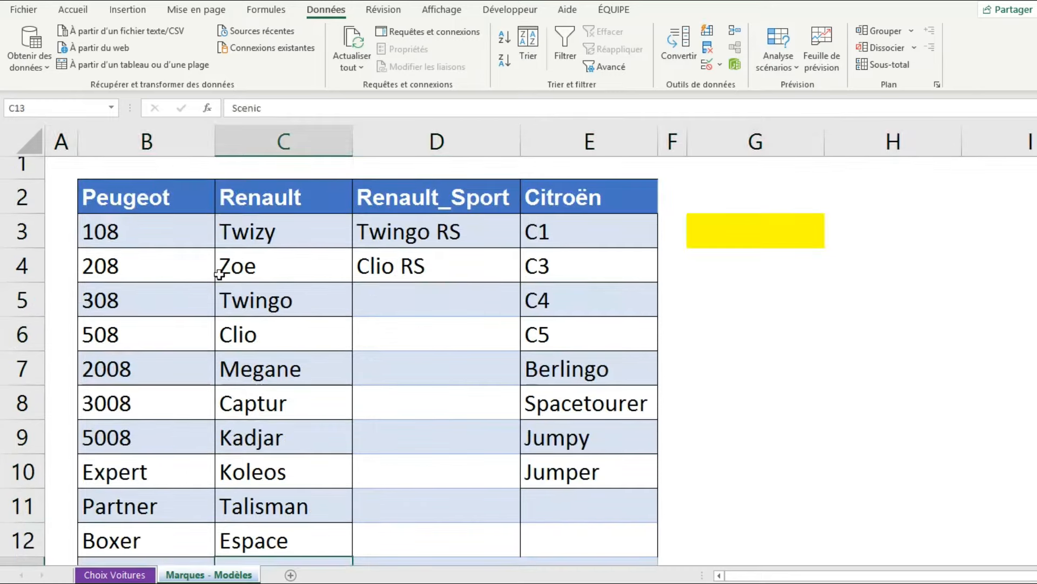
Format the range $B$2:$E$15 as a table with headers, using a blue medium table style
left_click_drag(116, 207, 602, 494)
scroll(602, 494, "up", 2)
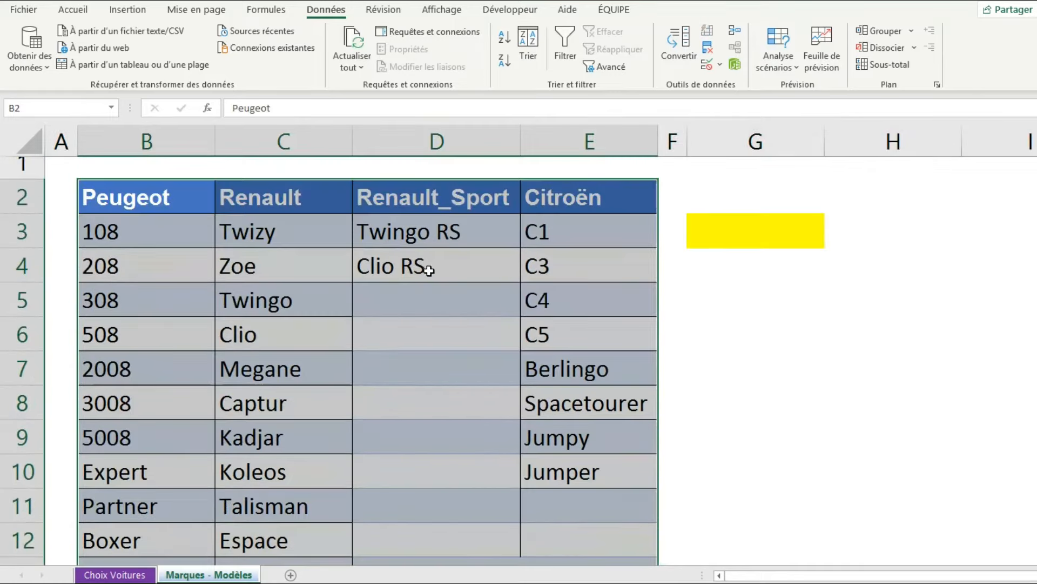
left_click(81, 13)
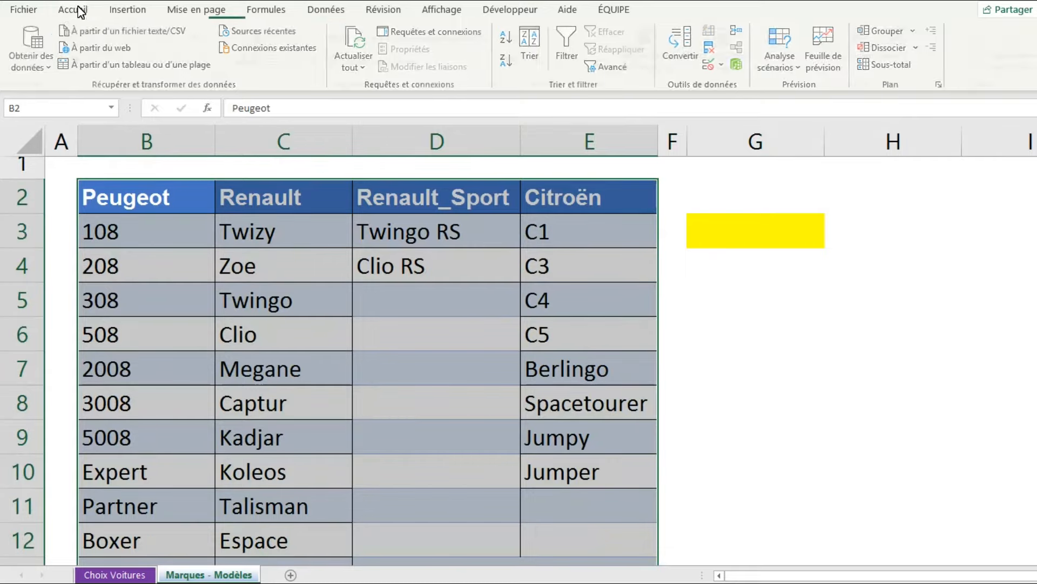
left_click(735, 73)
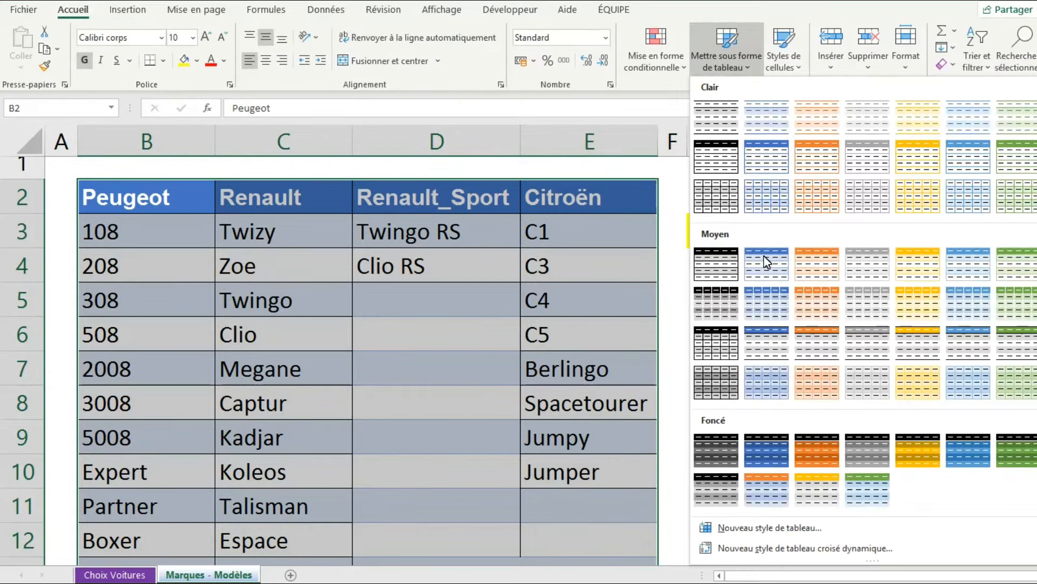
left_click(767, 278)
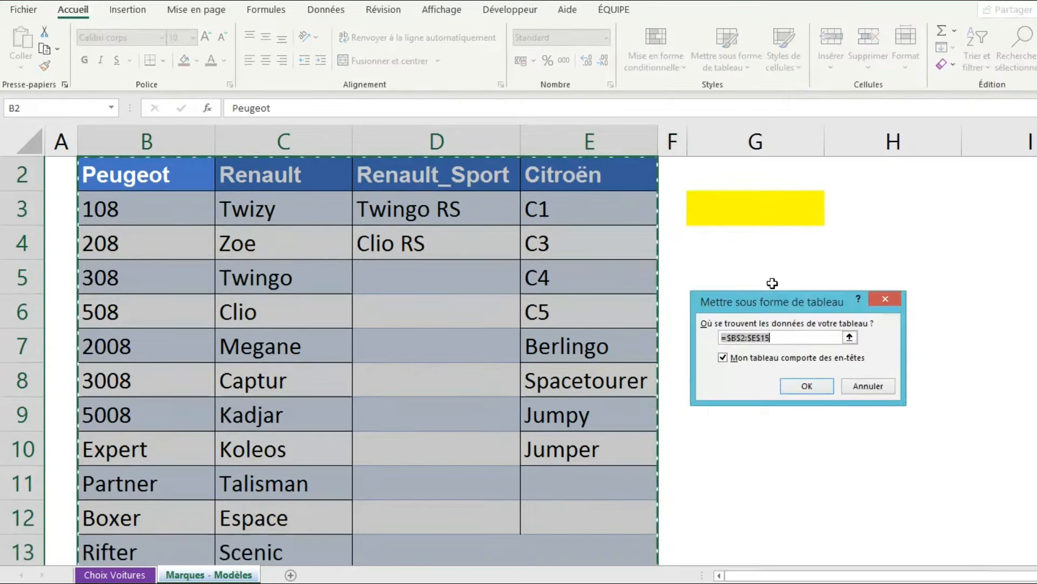
left_click(803, 387)
left_click(470, 286)
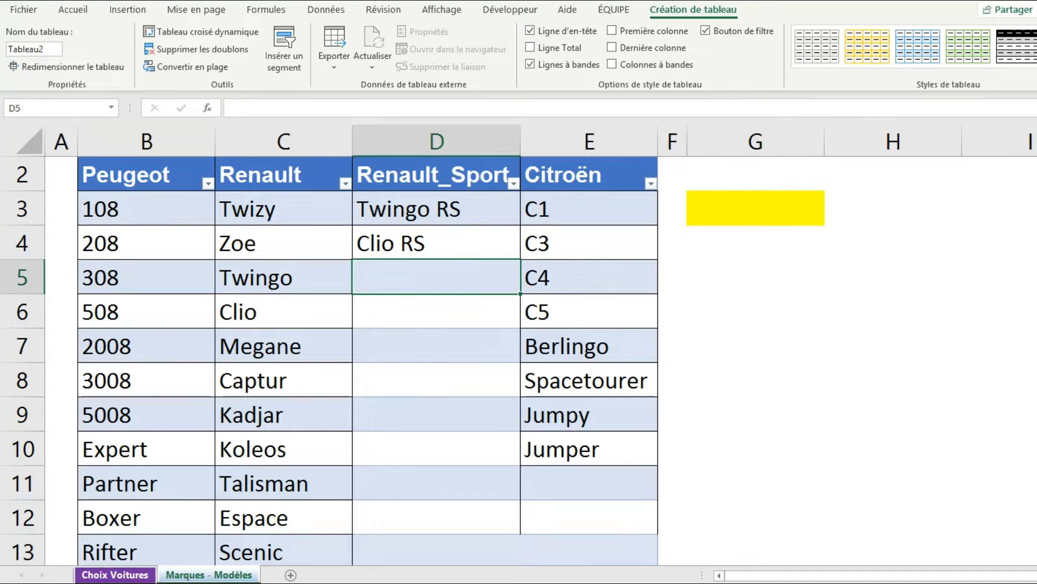
Open data validation for cell B3 on the Choix Voitures sheet and allow a Liste
left_click(116, 575)
left_click(322, 9)
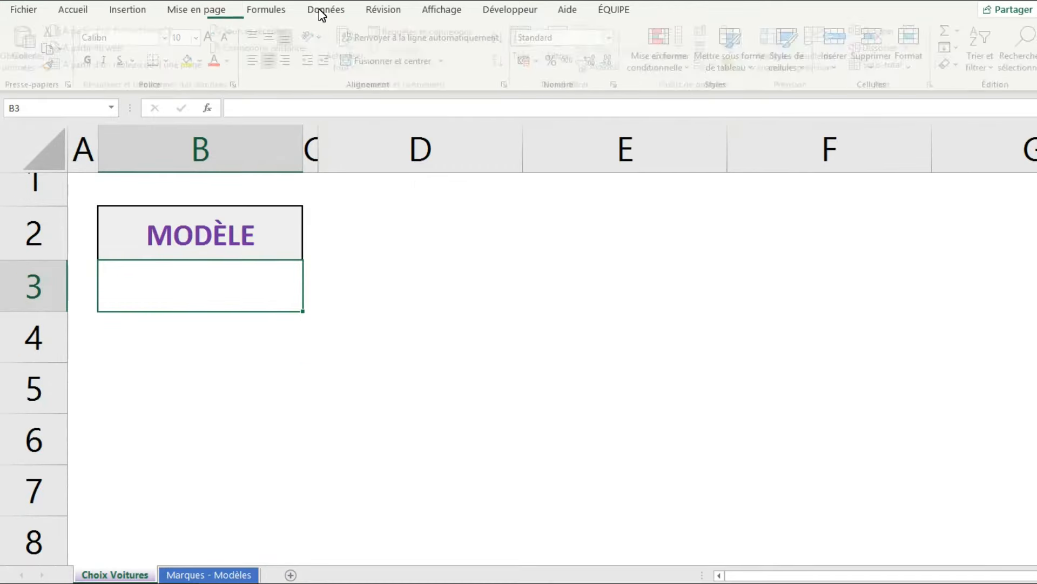
left_click(722, 65)
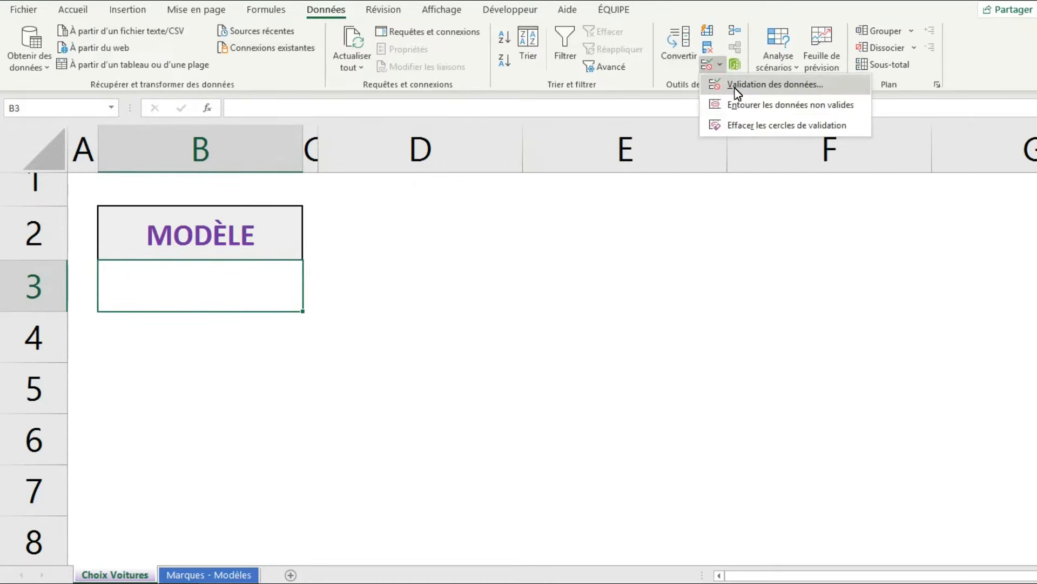
left_click(738, 87)
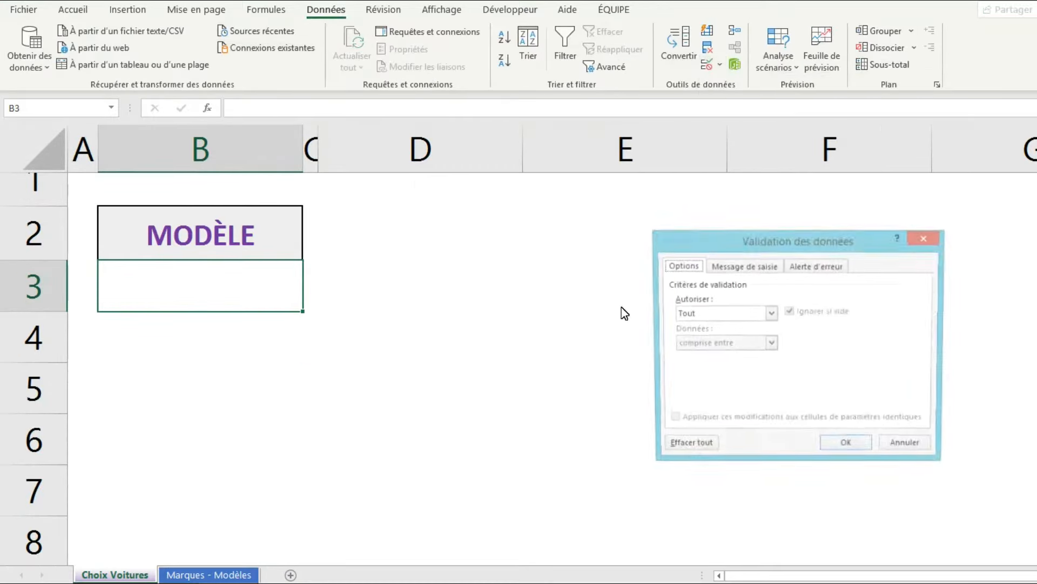
left_click(735, 318)
left_click(735, 355)
left_click(726, 377)
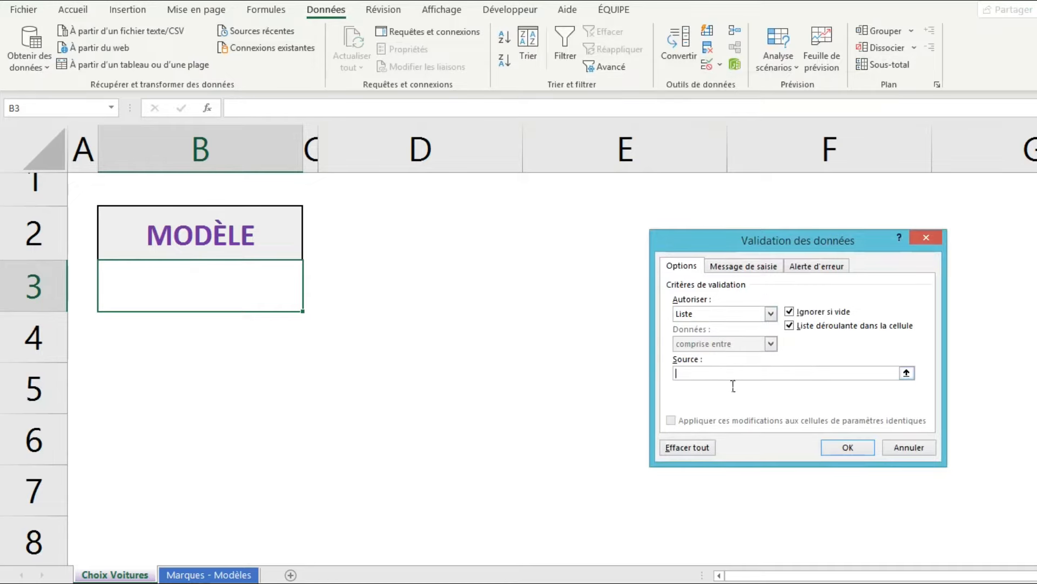
Set the list source to ='Marques - Modèles'!$E$3:$E$15, apply it and look through the drop-down list in cell B3
type("=")
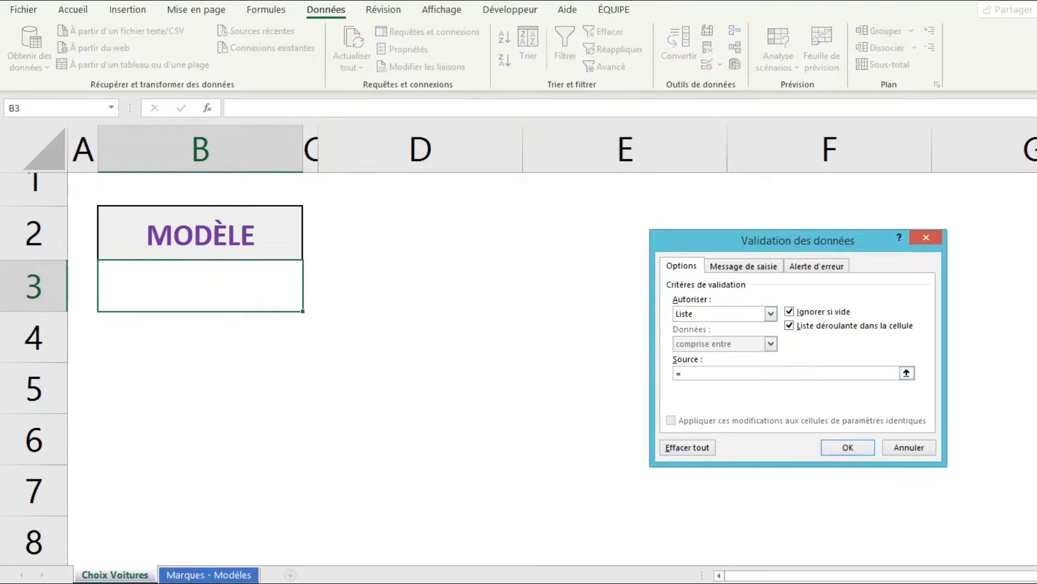
left_click(228, 576)
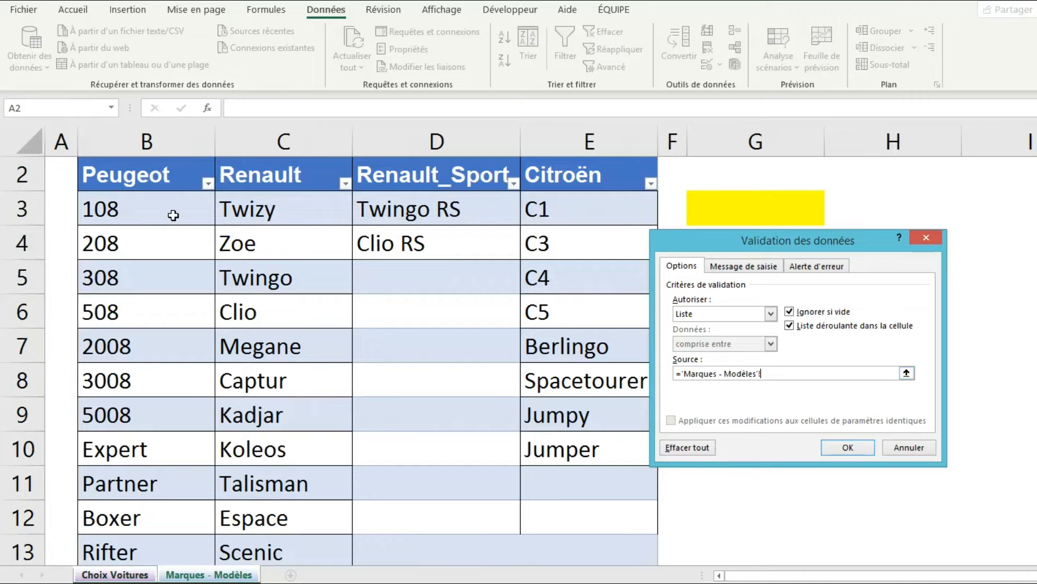
left_click_drag(580, 217, 624, 431)
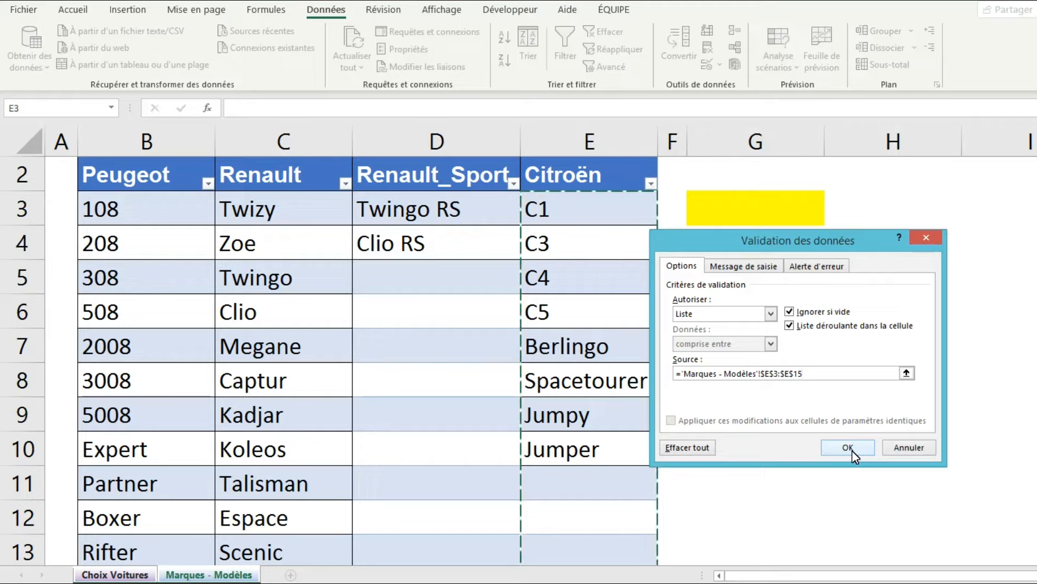
left_click(852, 449)
left_click(309, 303)
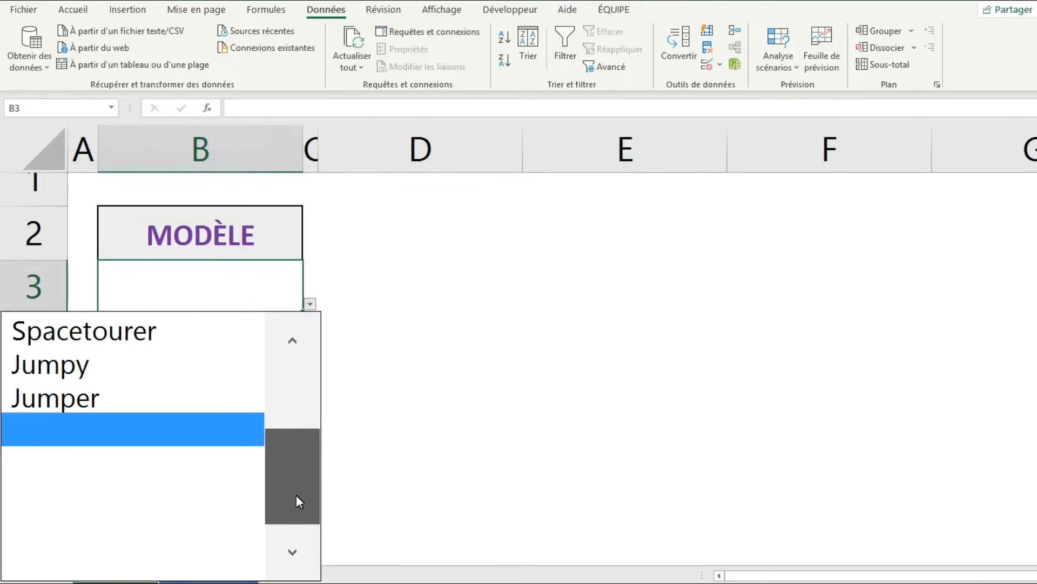
left_click(227, 560)
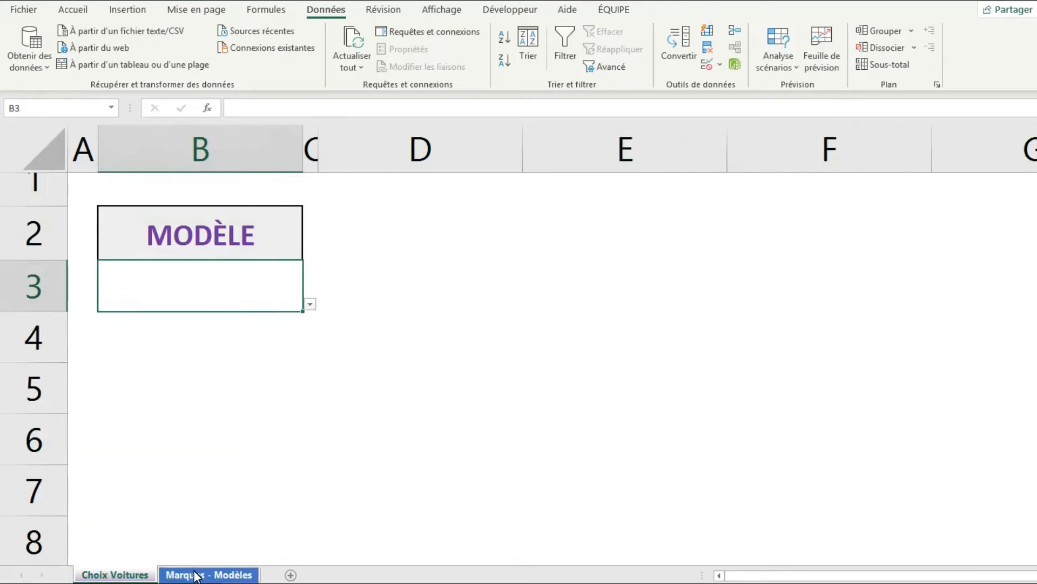
On the Marques - Modèles sheet, enter ff in cells E11 to E15 and dd in cell E16 below the table
left_click(197, 574)
left_click(589, 477)
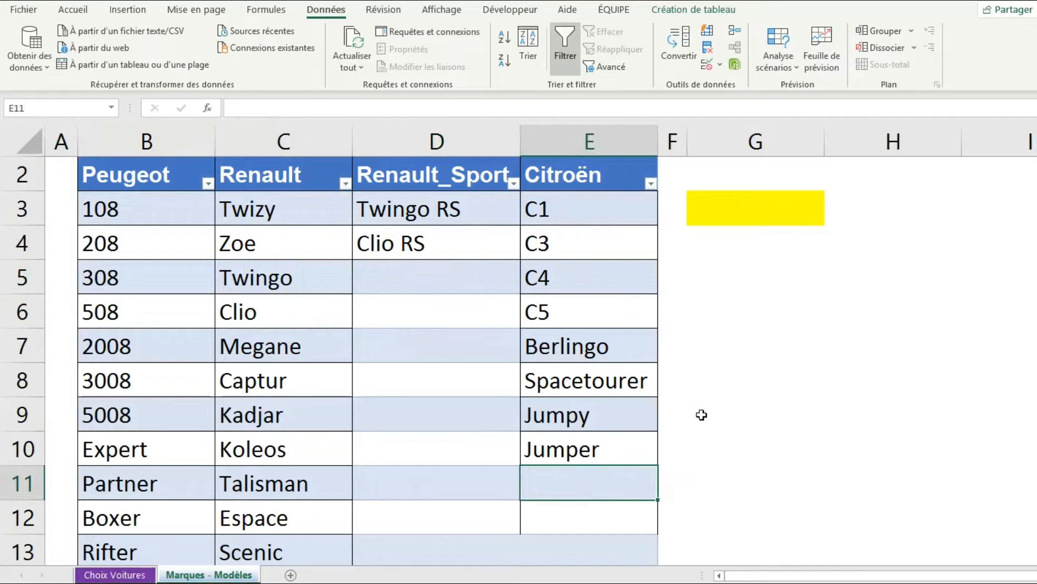
type("ff")
key("Return")
type("ff")
key("Return")
type("ff")
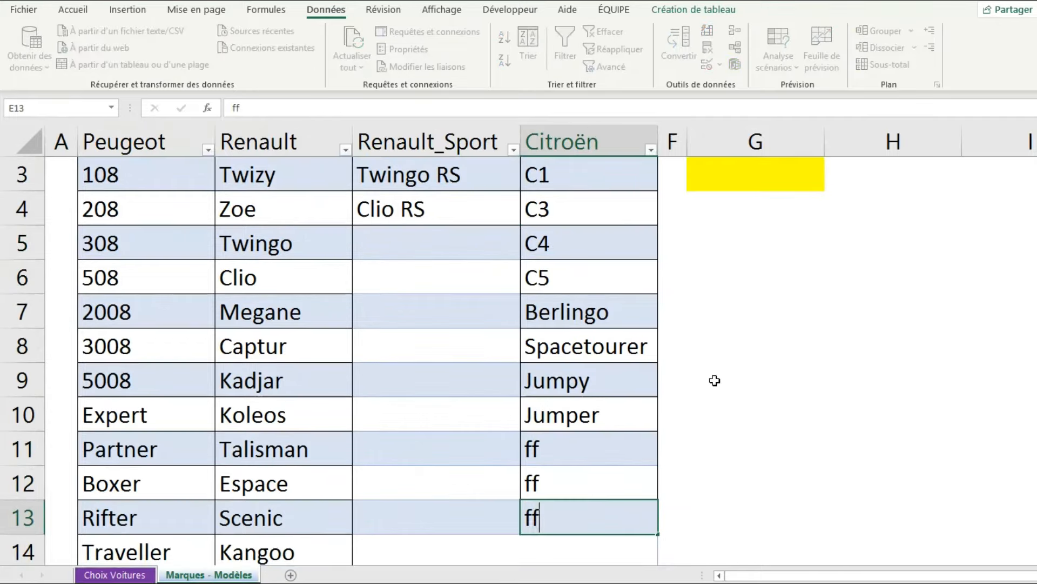
key("Return")
type("ff")
key("Return")
type("ff")
key("Return")
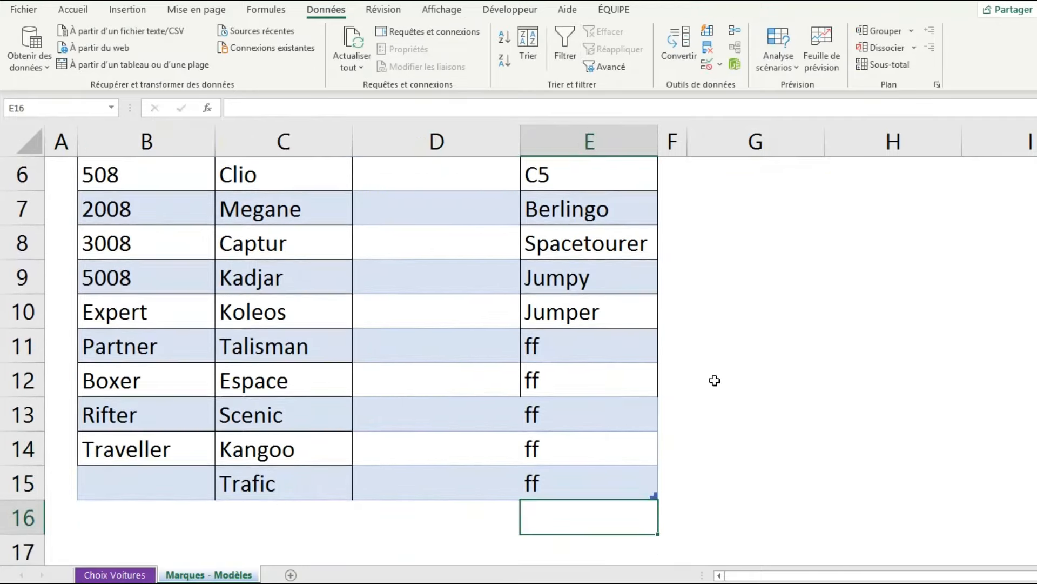
type("dd")
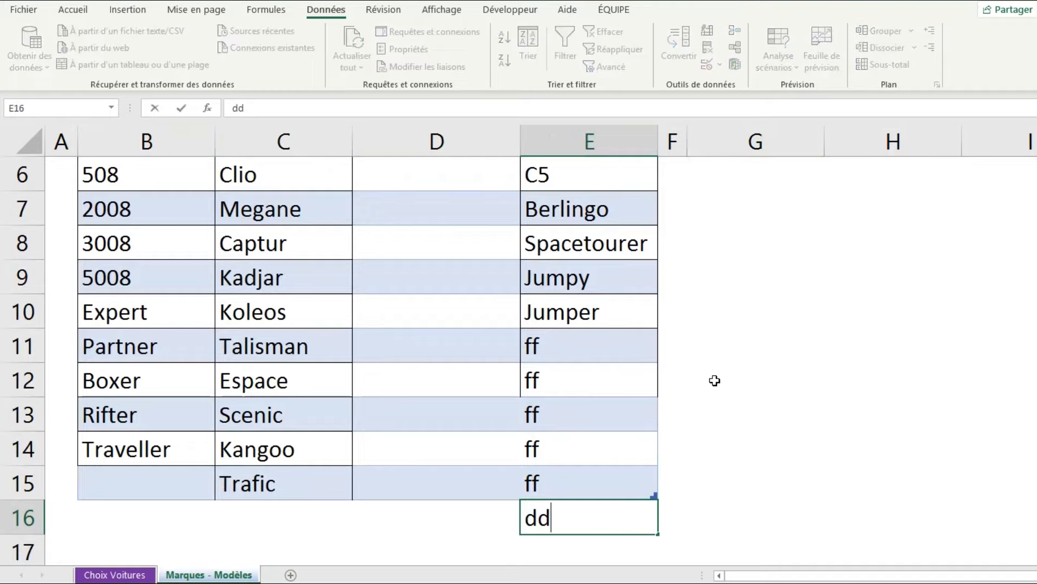
key("Return")
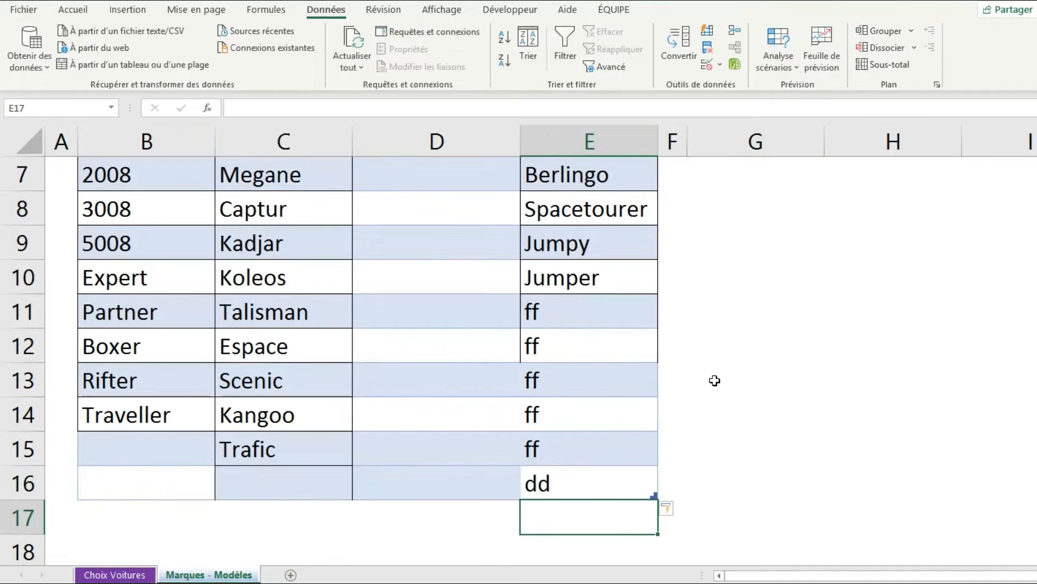
Check which added entries the drop-down list in cell B3 of Choix Voitures offers and return to Marques - Modèles
scroll(708, 363, "up", 2)
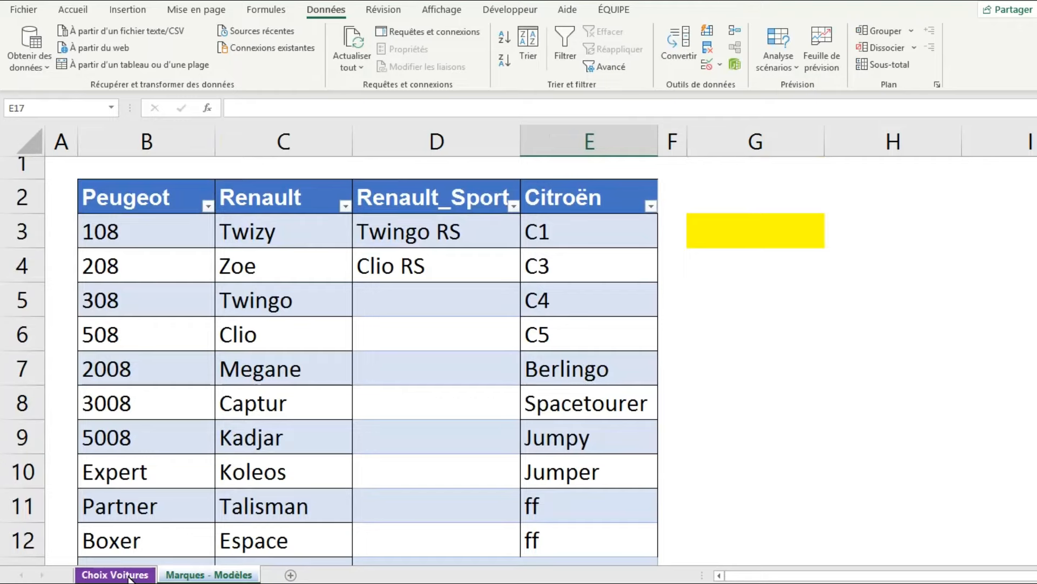
left_click(130, 577)
left_click(310, 305)
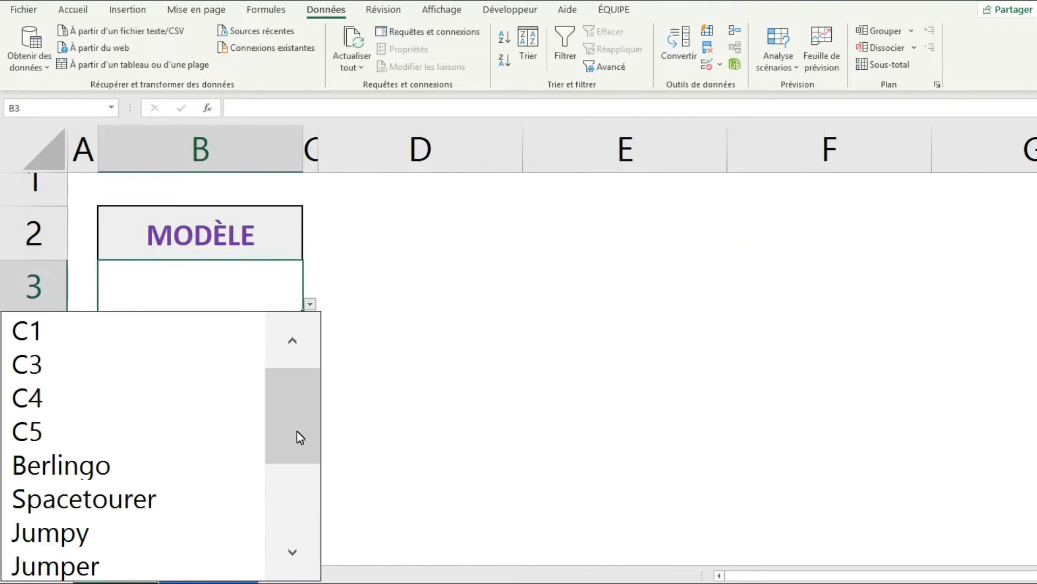
left_click_drag(300, 437, 298, 559)
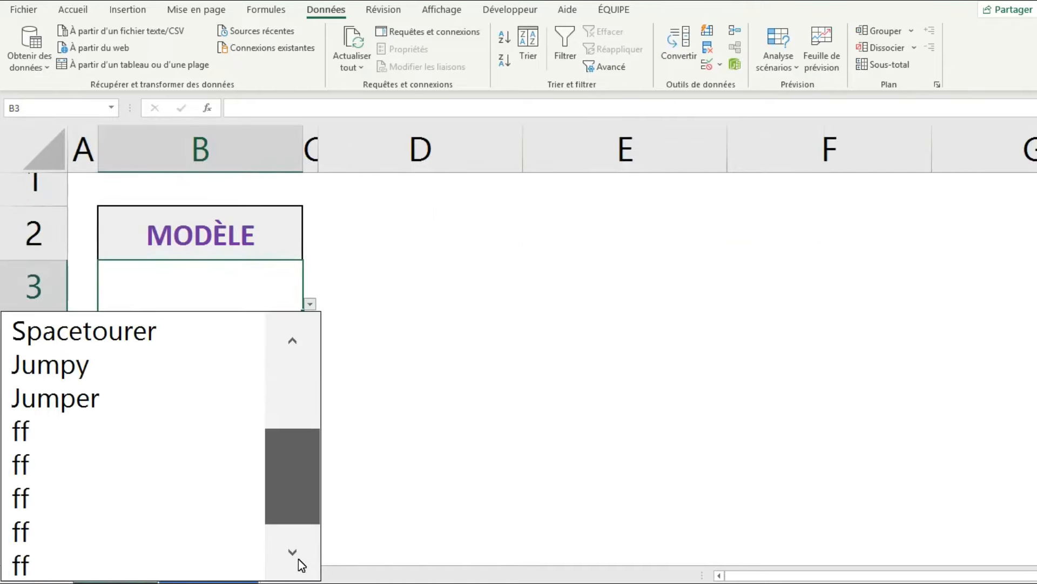
left_click(502, 464)
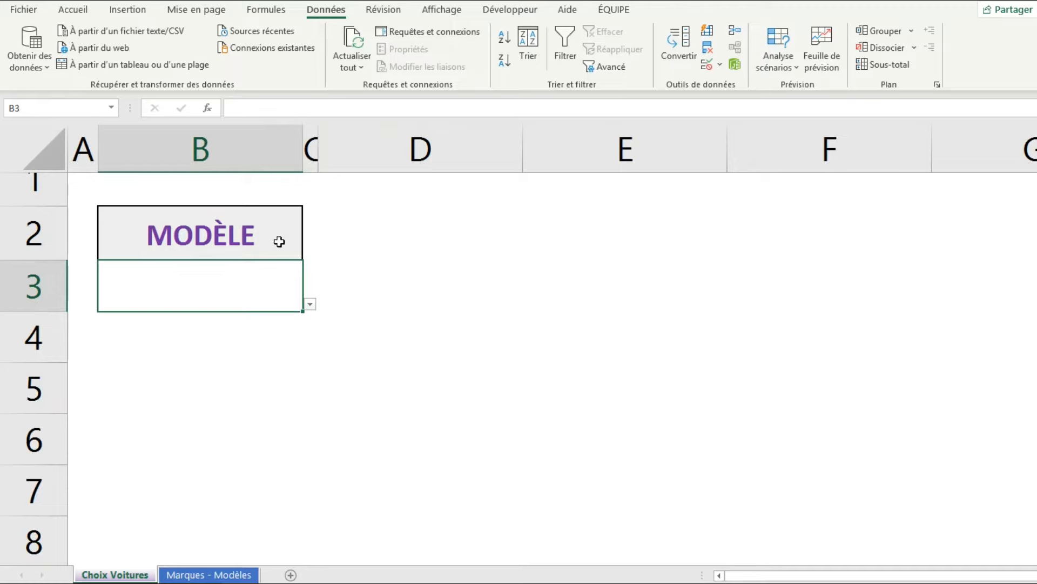
left_click(198, 574)
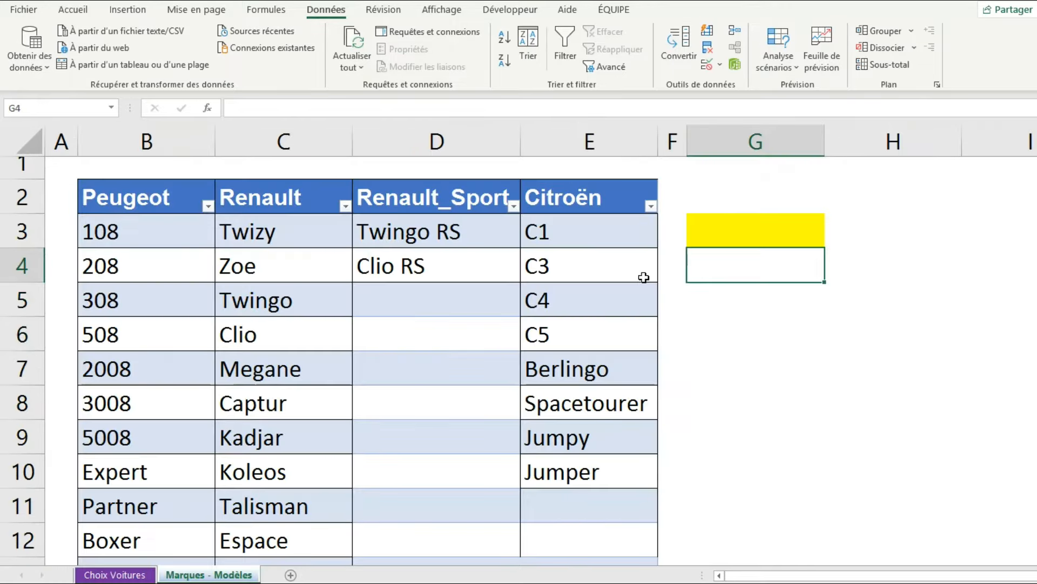
In cell G4 of Marques - Modèles, enter a formula referencing the table's whole Citroën column, =Tableau2[Citroën], and look through the listed results
type("=")
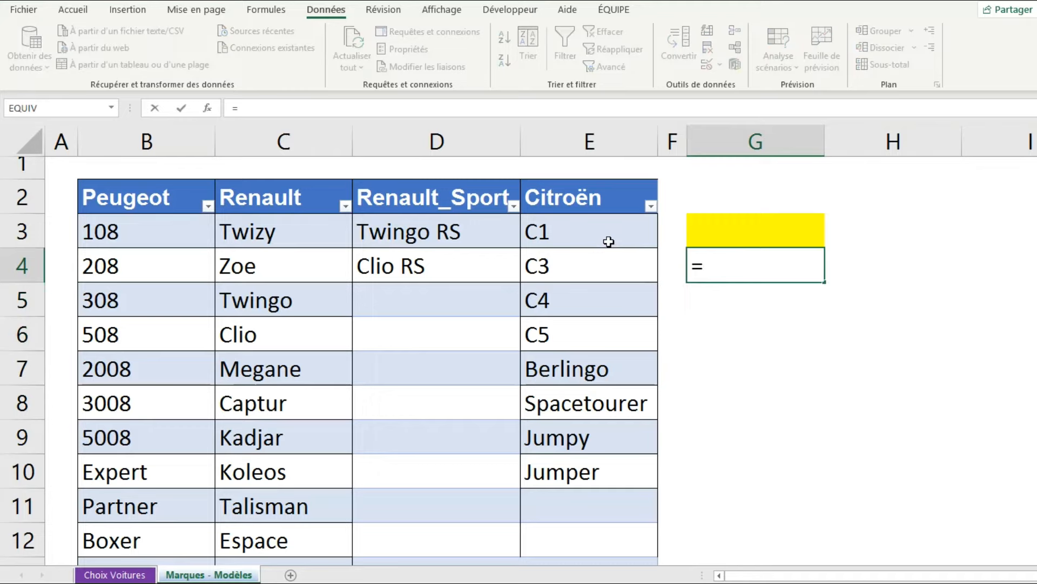
left_click(582, 207)
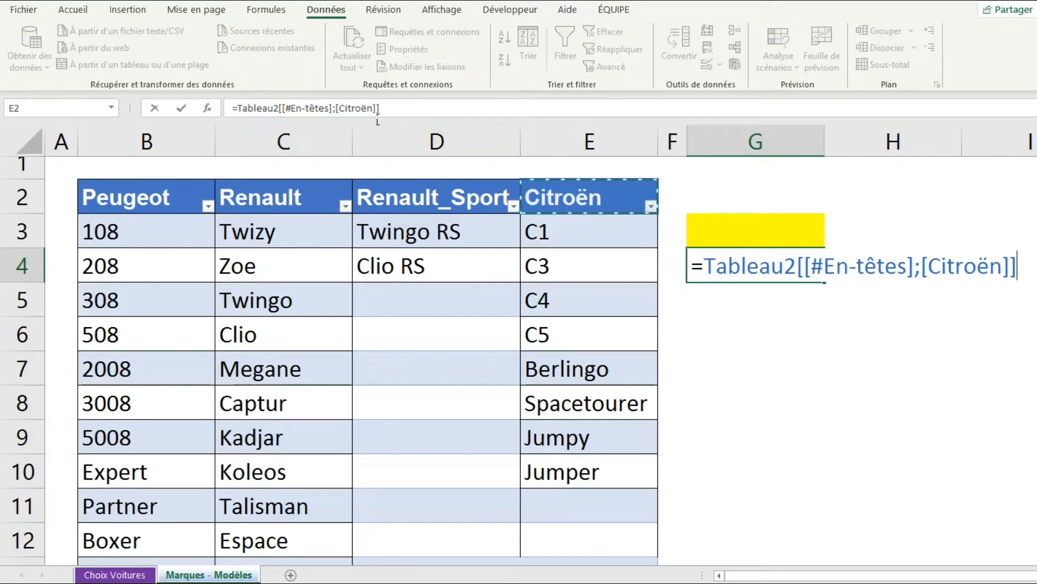
key("ctrl+z")
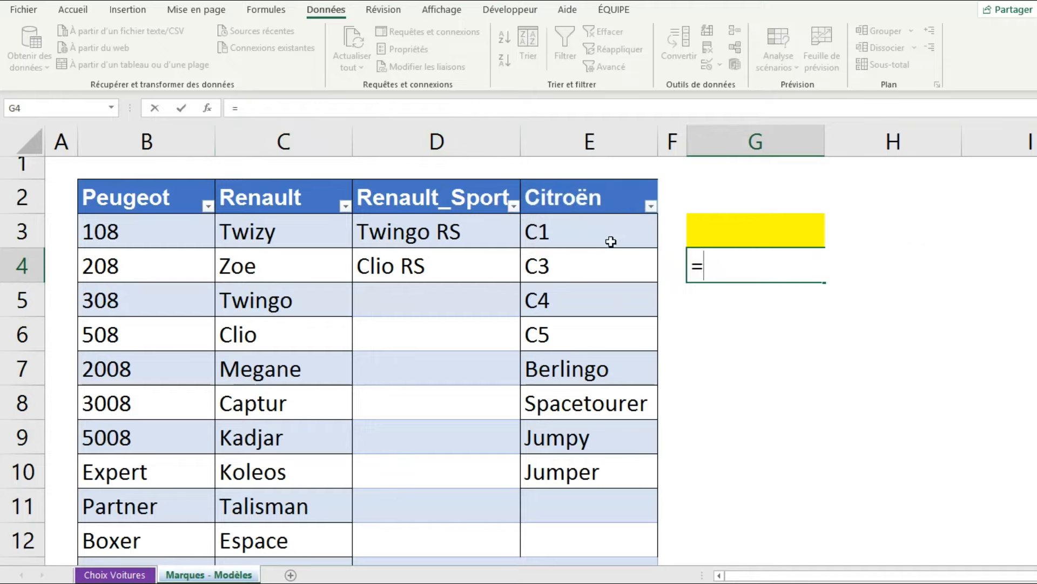
left_click_drag(596, 236, 593, 491)
scroll(593, 481, "up", 2)
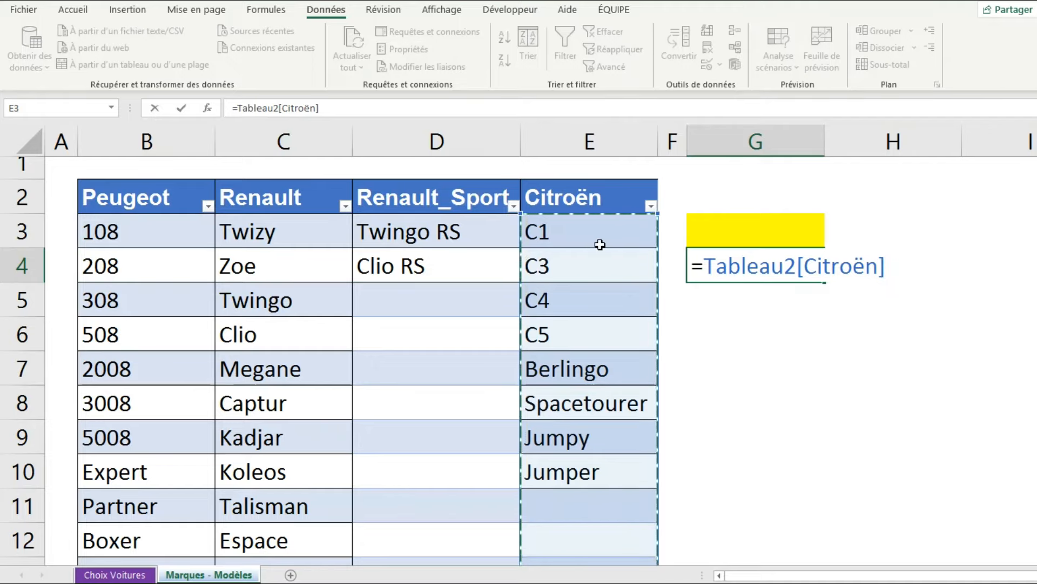
scroll(597, 445, "down", 2)
scroll(656, 440, "up", 2)
key("Return")
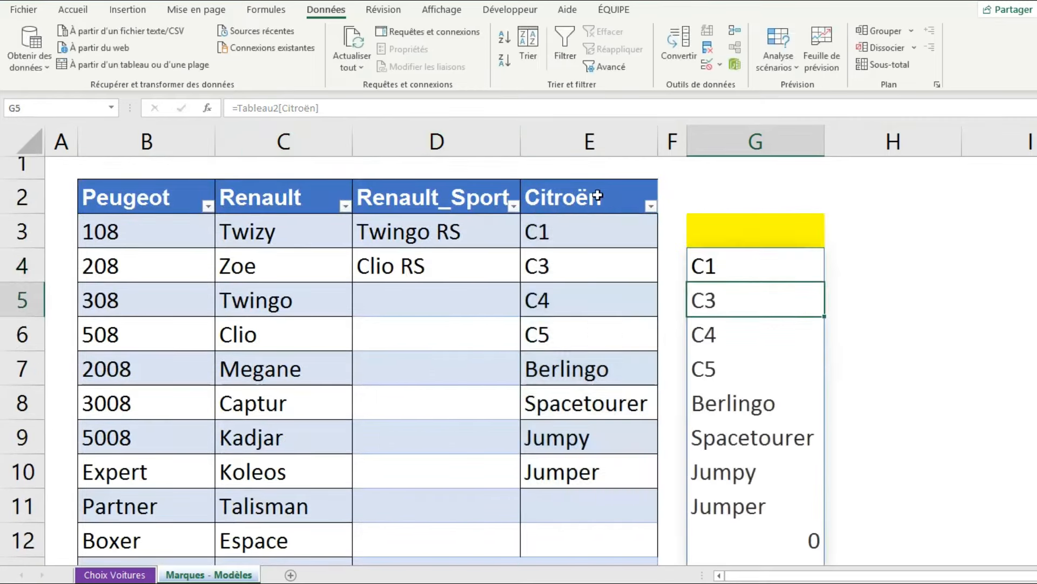
scroll(909, 354, "down", 2)
scroll(728, 388, "up", 2)
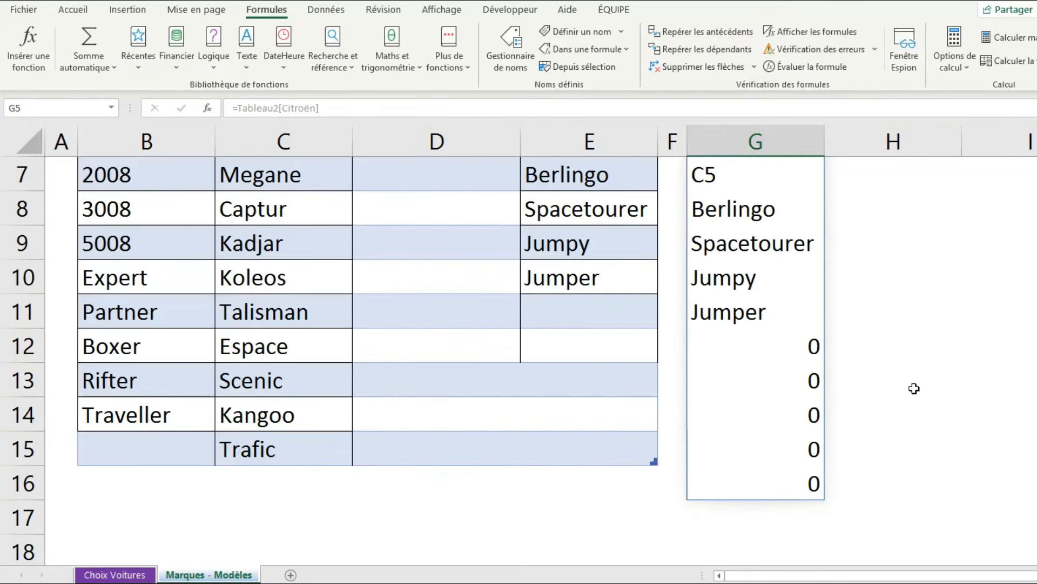
scroll(915, 389, "up", 2)
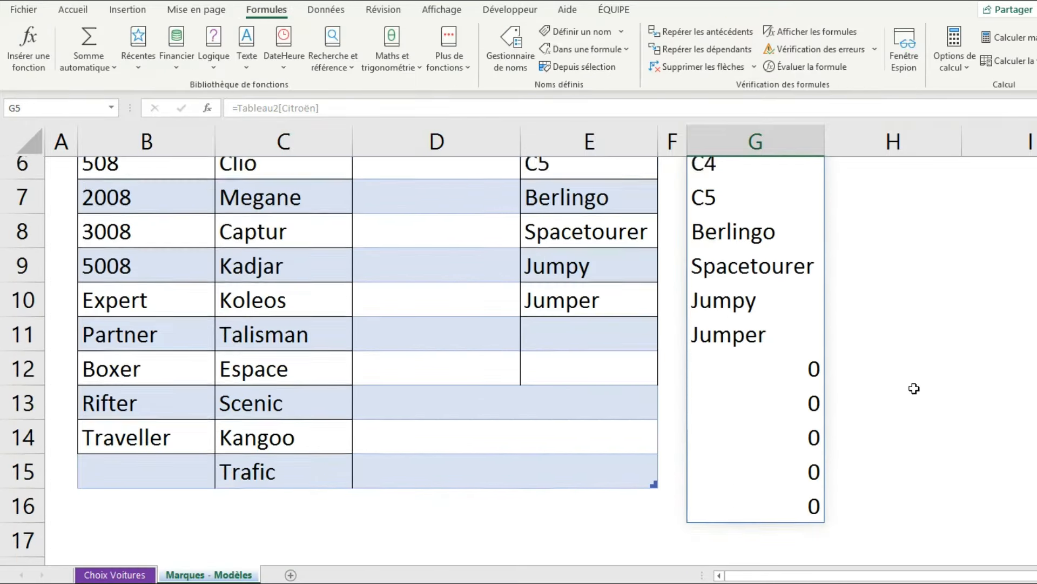
Wrap the table reference in cell G4 as quoted text inside the INDIRECT function: =INDIRECT("Tableau2[Citroën]")
left_click(738, 279)
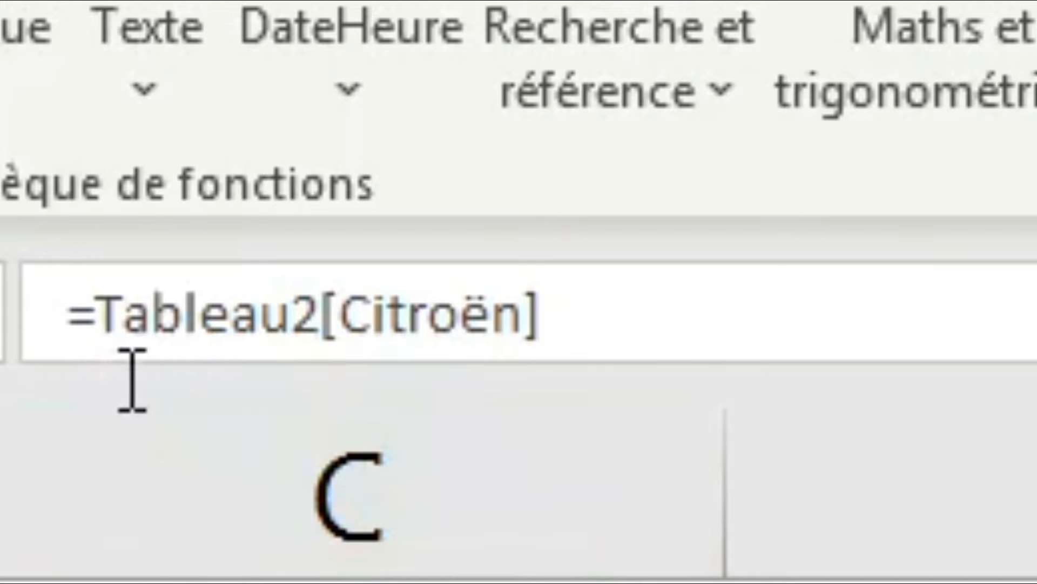
key("F2")
key("Home")
key("Right")
type("INDIRECT")
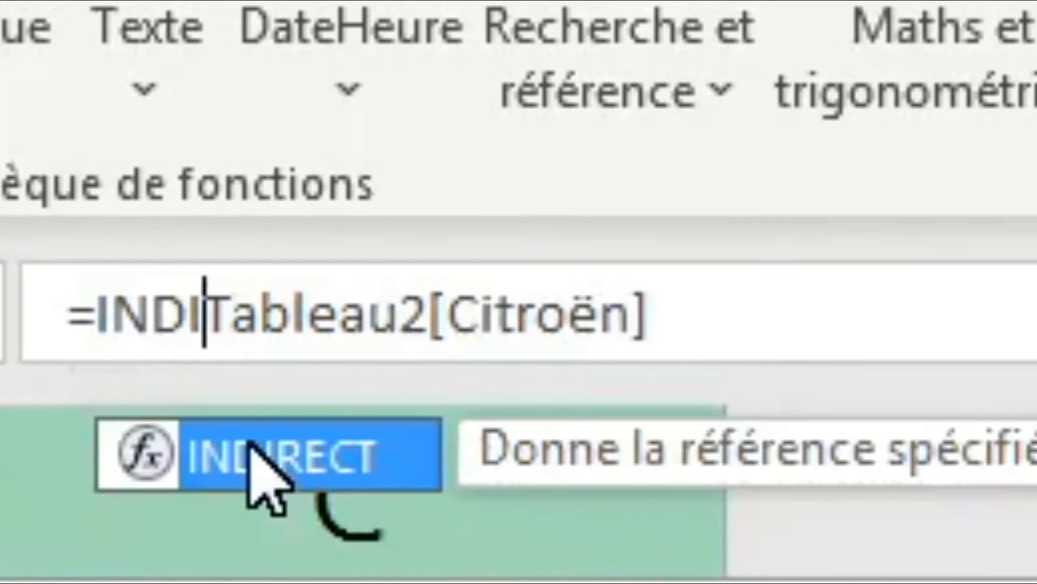
double_click(265, 476)
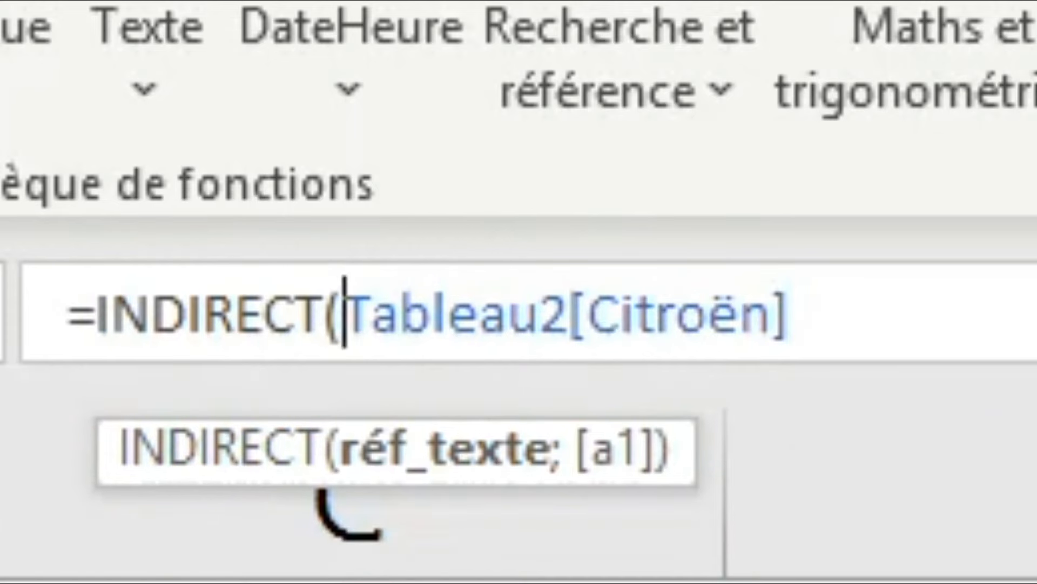
type("\"")
left_click(910, 331)
type("\"")
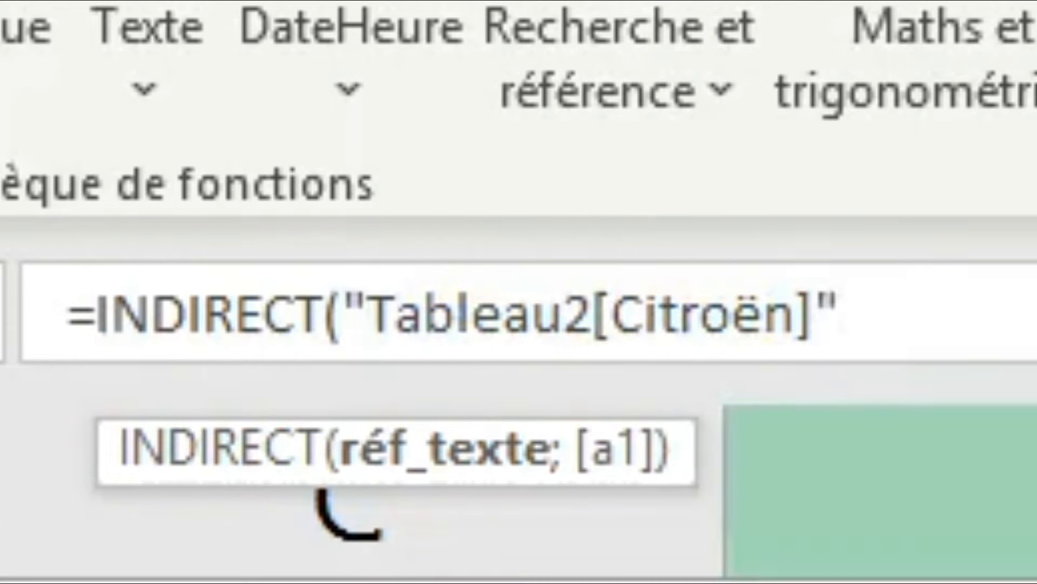
type(")")
key("Return")
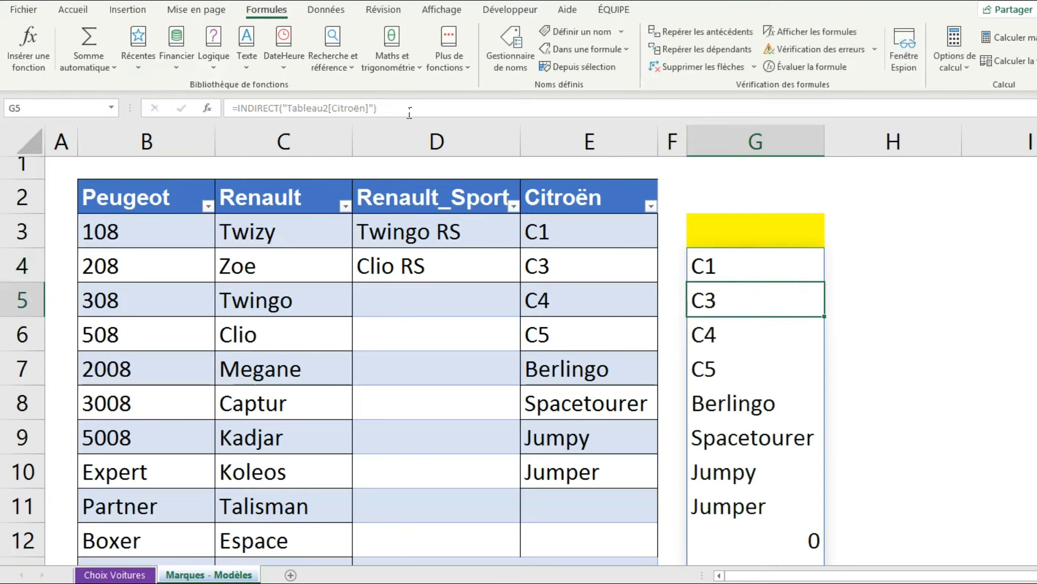
scroll(729, 290, "down", 1)
scroll(730, 290, "up", 1)
left_click(737, 274)
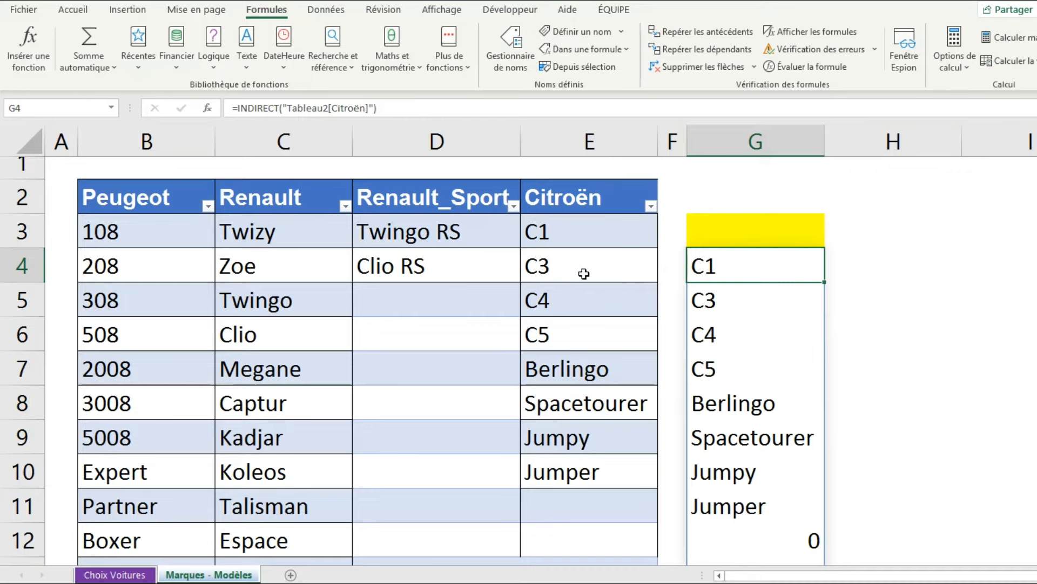
left_click(136, 574)
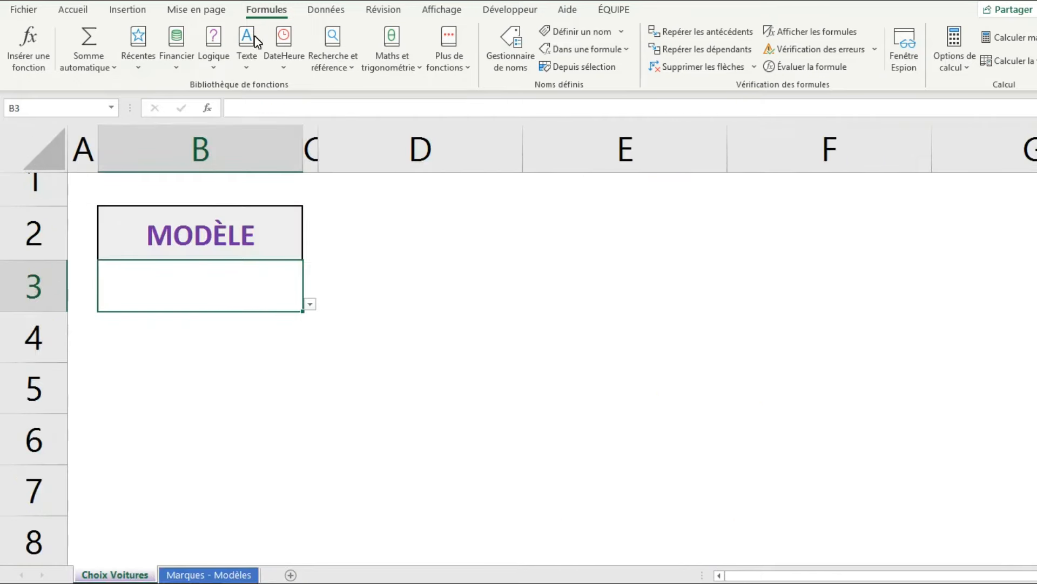
left_click(326, 10)
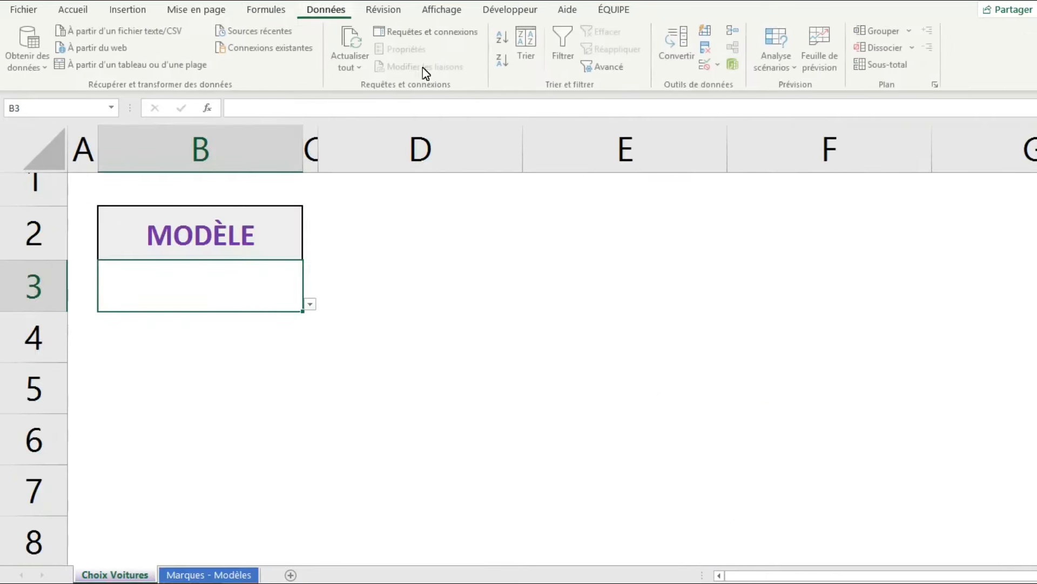
left_click(712, 64)
left_click(731, 86)
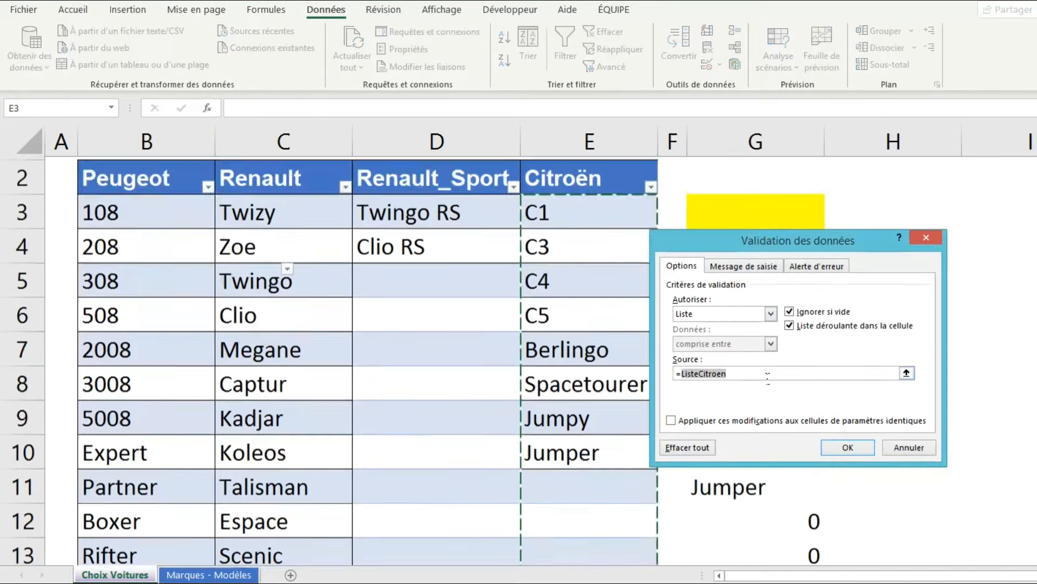
type("INDIRECT")
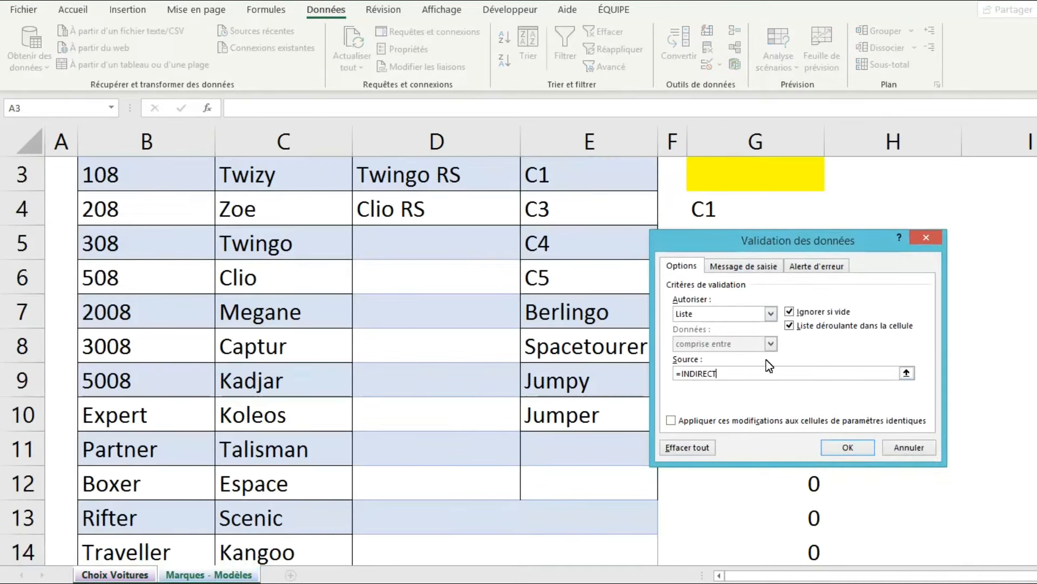
type("(")
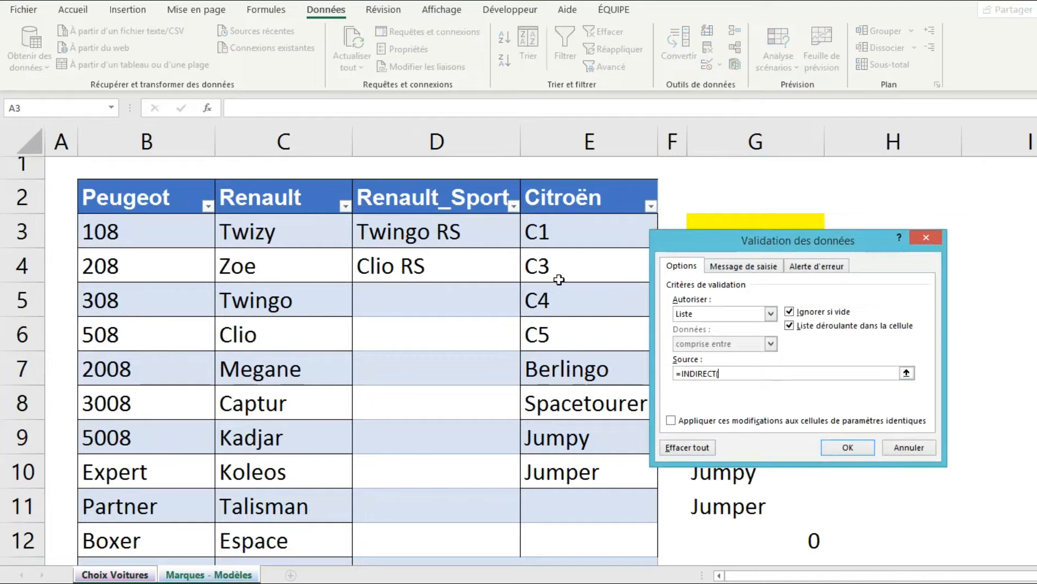
scroll(228, 305, "down", 1)
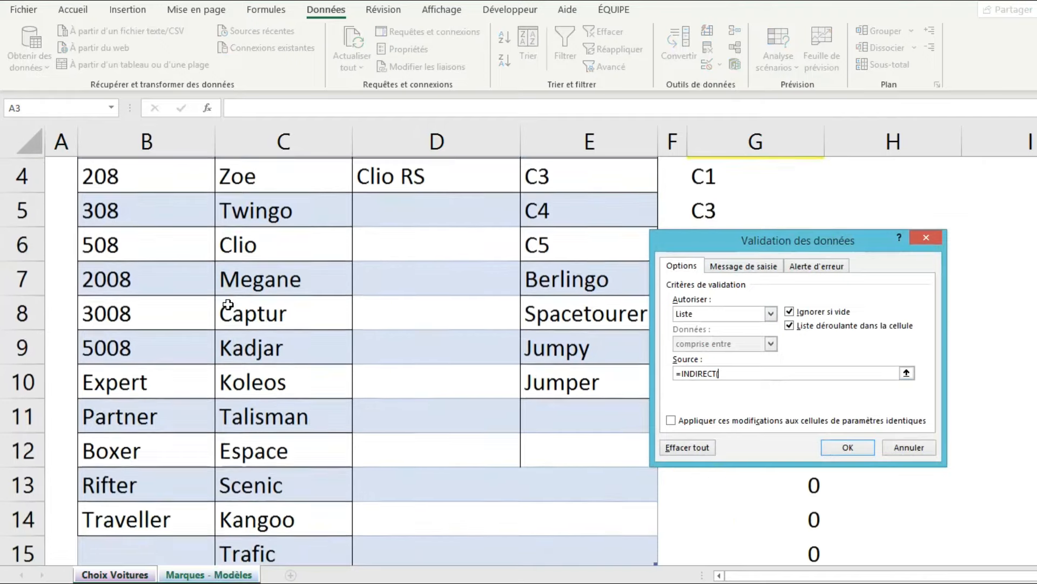
scroll(228, 305, "down", 1)
scroll(225, 301, "up", 2)
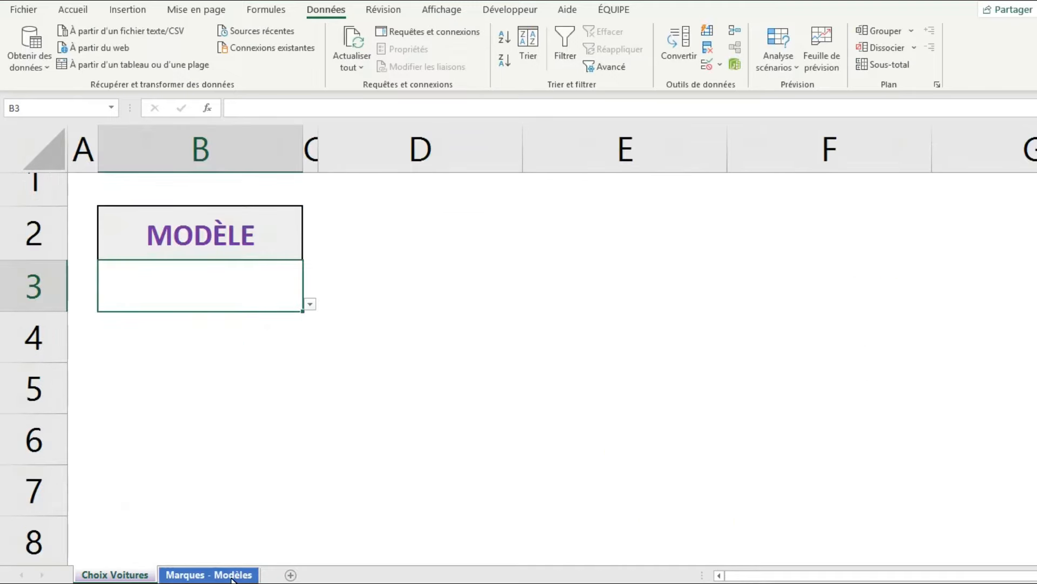
Open the table design settings for the formatted table on the Marques - Modèles sheet to check its name
left_click(233, 575)
left_click(155, 238)
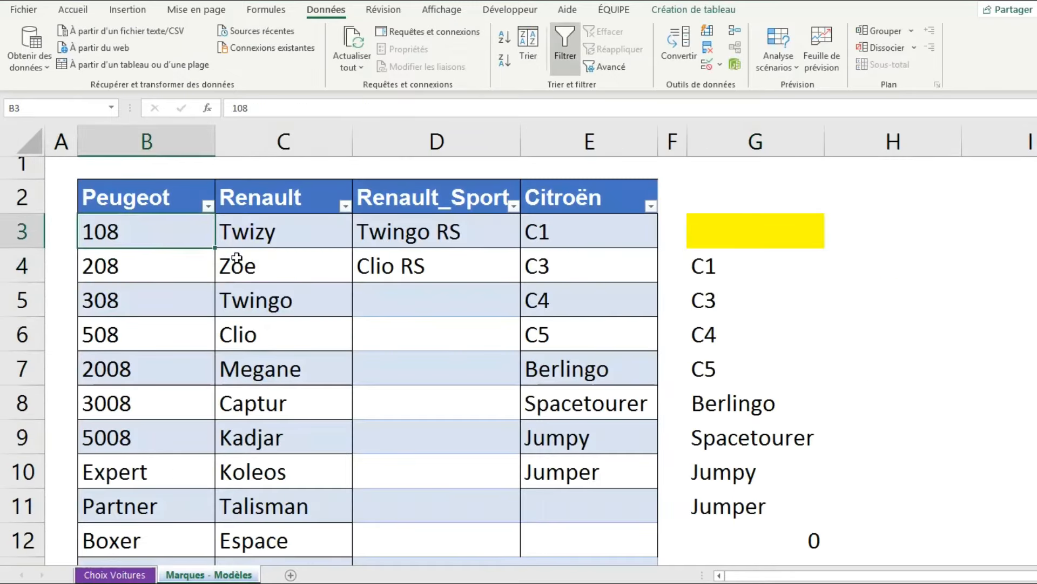
left_click(689, 12)
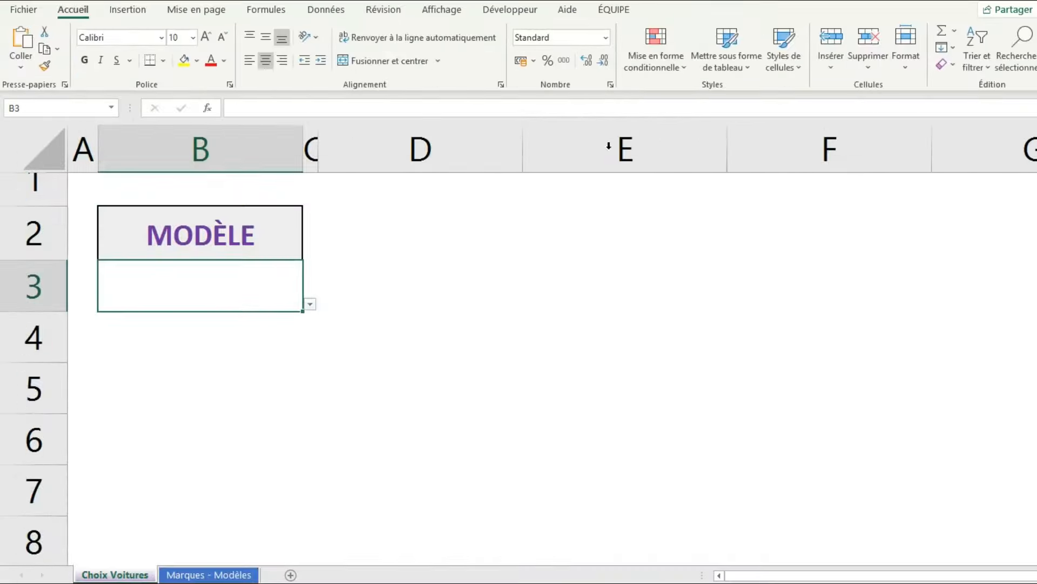
Replace the data validation list source of cell B3 on Choix Voitures with =INDIRECT("Tableau2[Peugeot]") and apply it
left_click(327, 11)
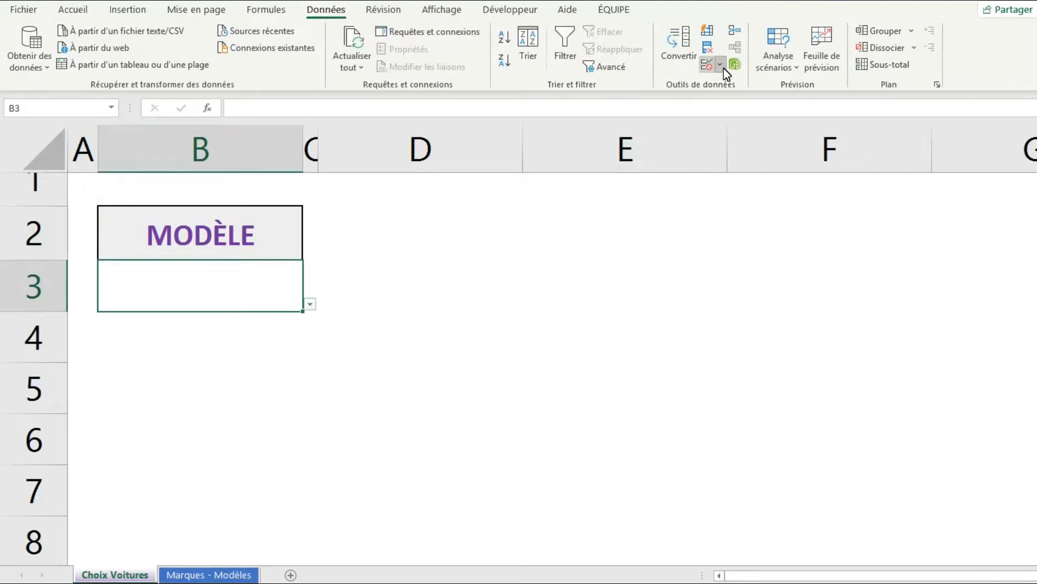
left_click(721, 64)
left_click(741, 85)
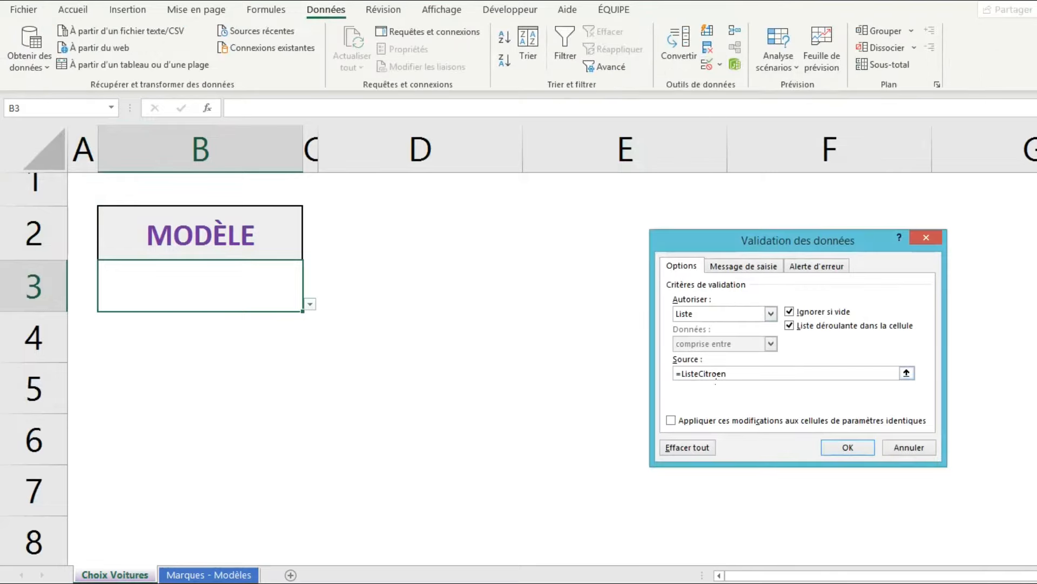
double_click(716, 374)
type("INDIRE")
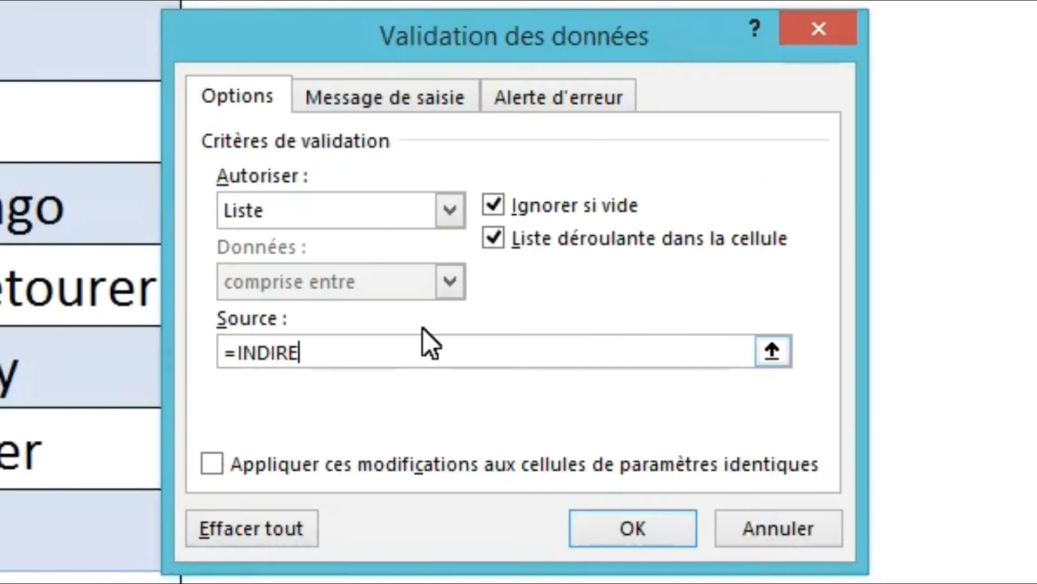
type("CT(")
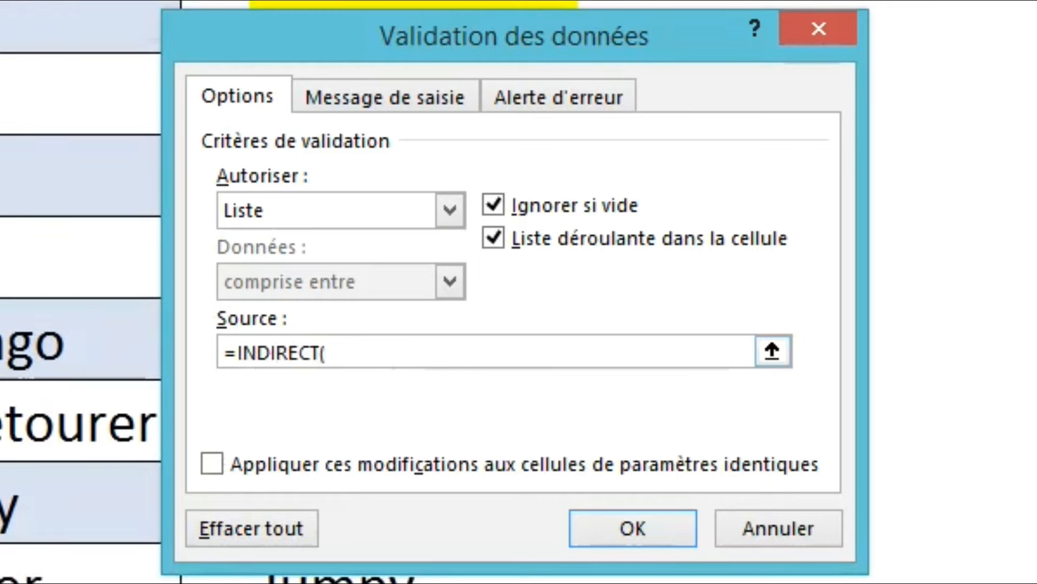
type("\"Tableau")
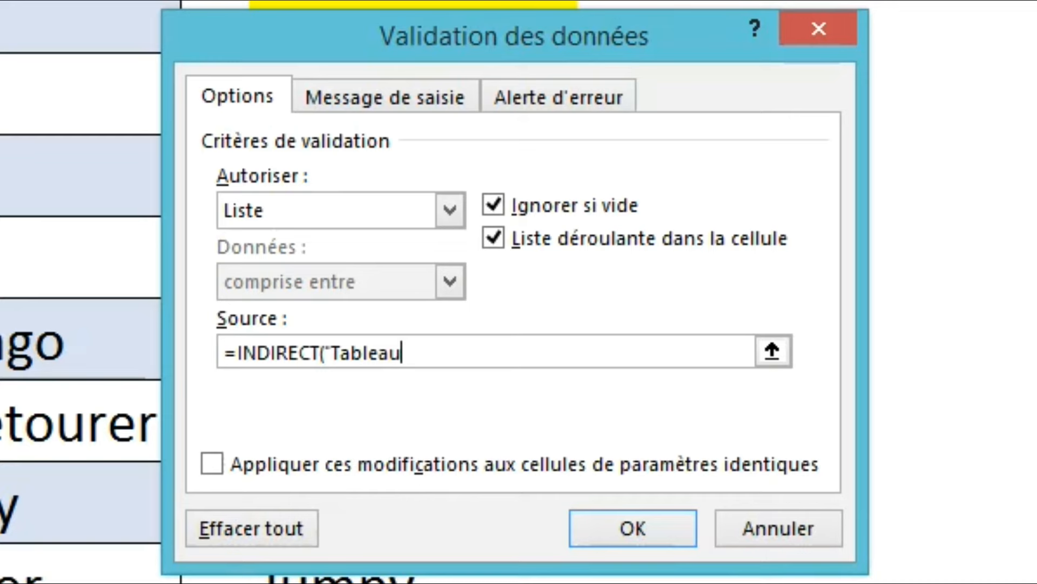
type("2[Peugeot")
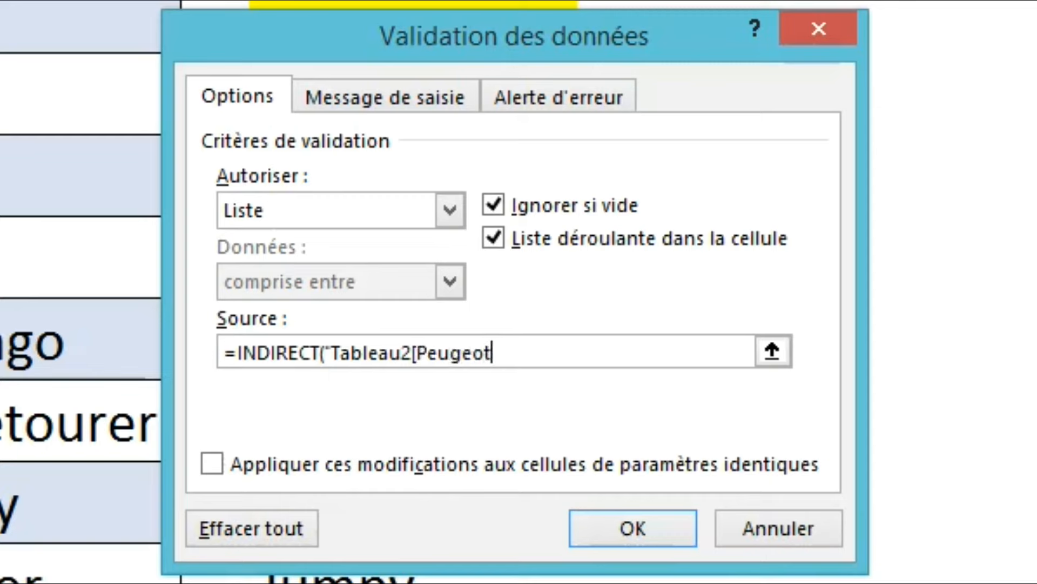
type("]\"")
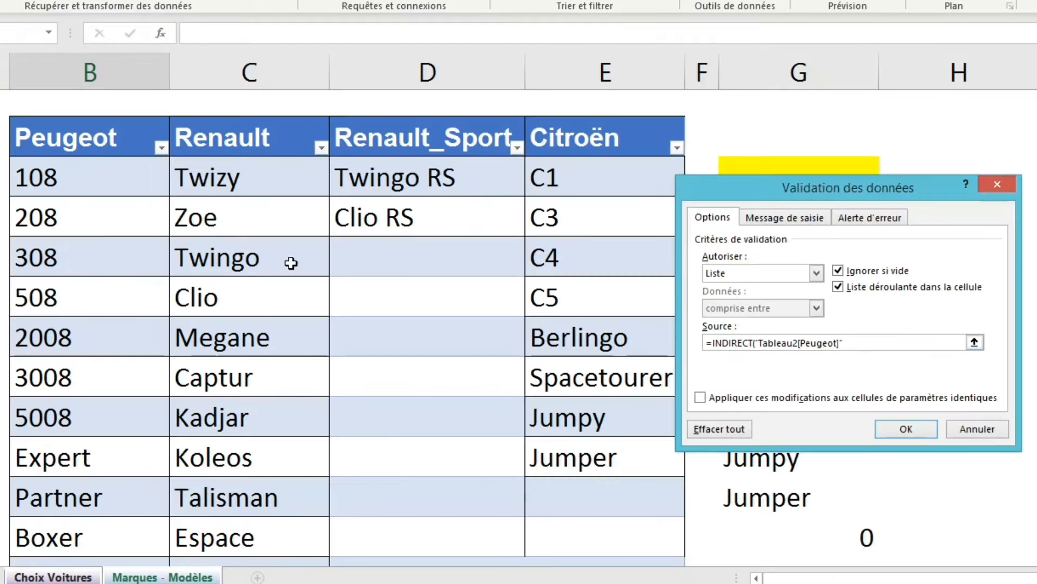
scroll(73, 163, "down", 1)
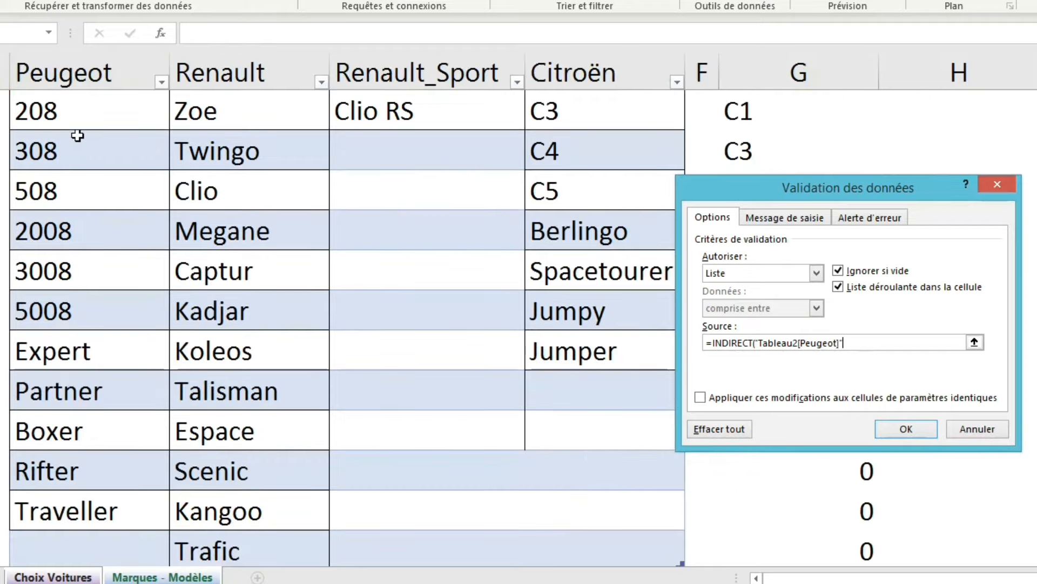
scroll(81, 141, "up", 1)
scroll(86, 270, "down", 1)
scroll(97, 432, "down", 1)
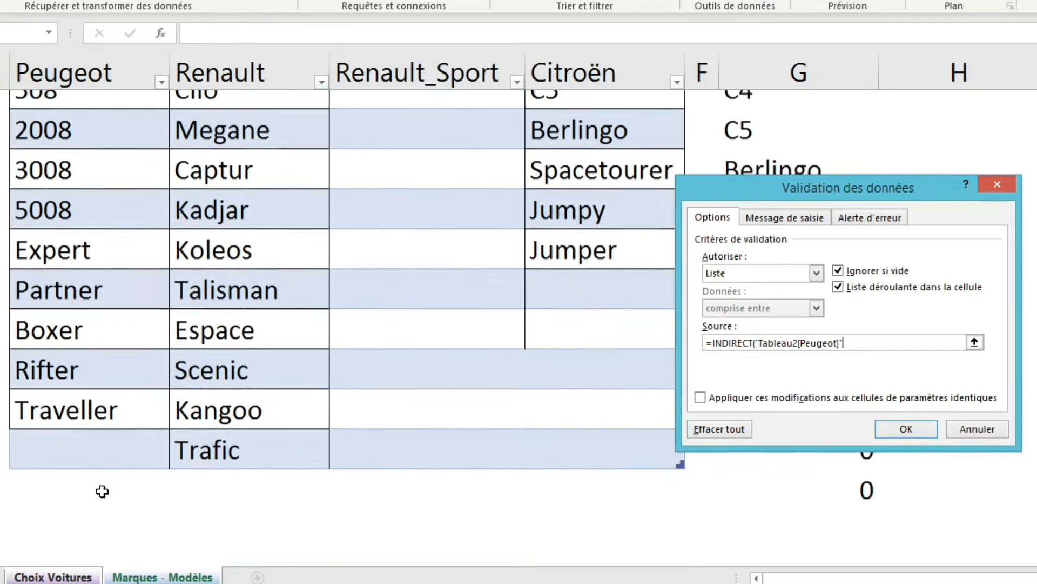
scroll(93, 398, "up", 2)
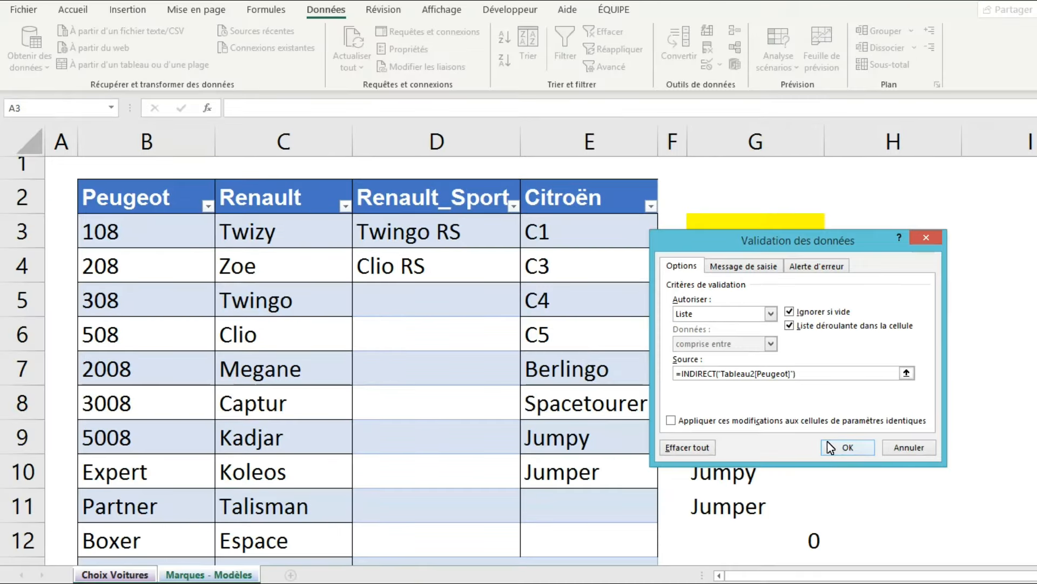
left_click(837, 450)
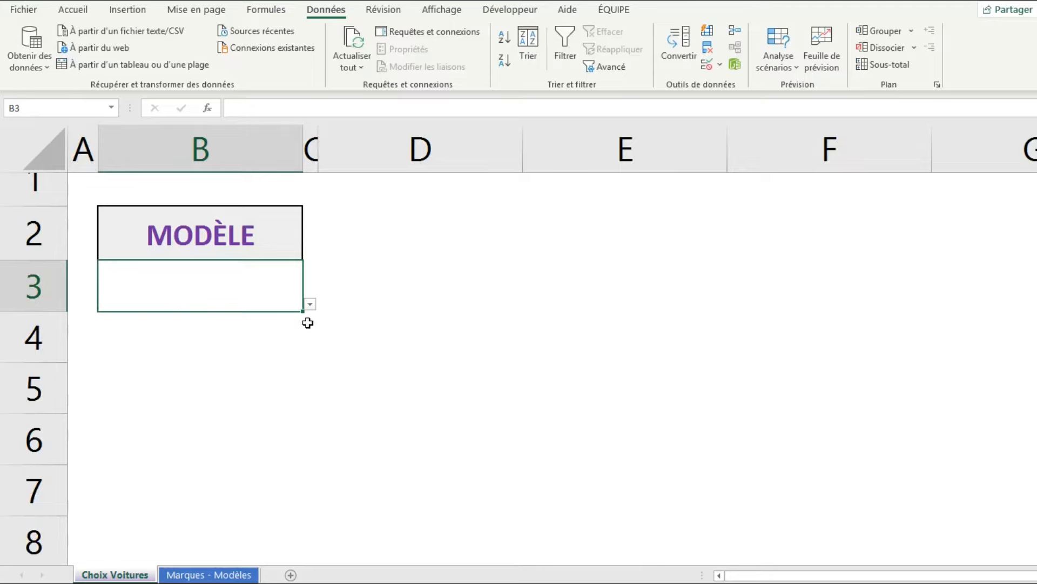
Look through the models offered by the drop-down list in cell B3 and compare them with the Peugeot column on Marques - Modèles
left_click(308, 305)
left_click_drag(297, 436, 303, 378)
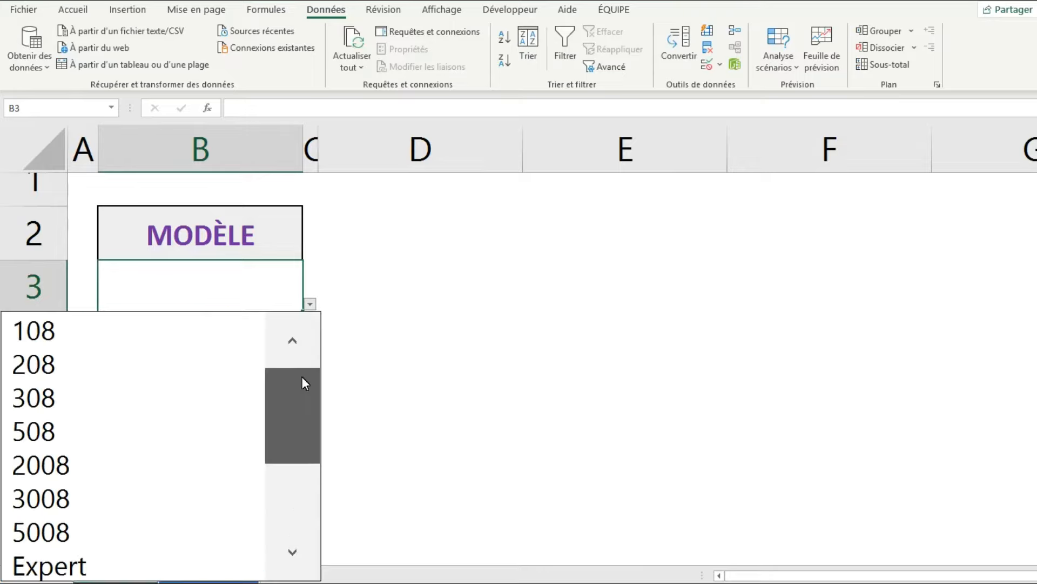
left_click(266, 560)
left_click(220, 575)
scroll(206, 481, "down", 2)
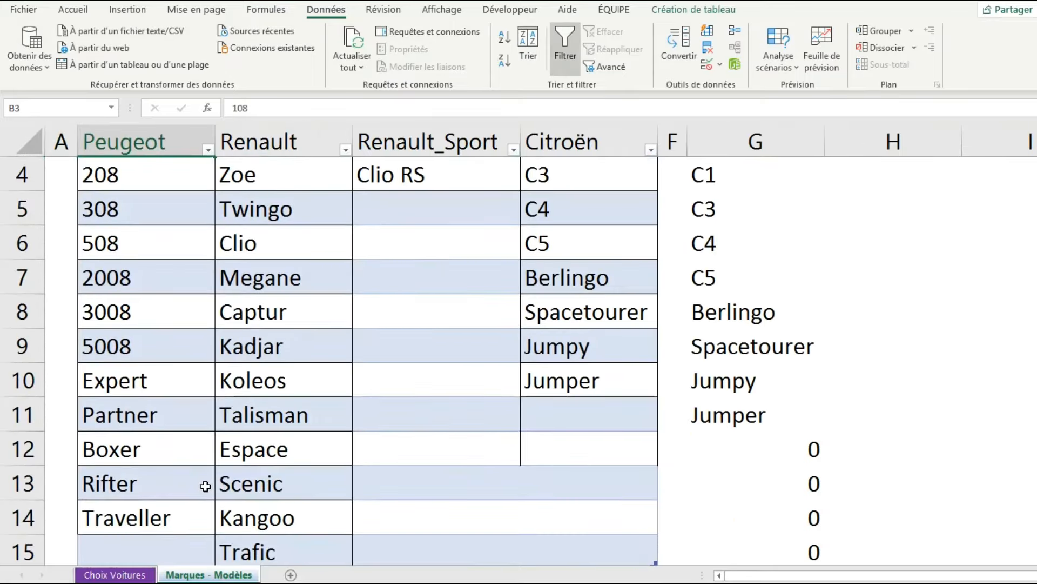
Add the test entries dd and aa in cells B15 and B16, directly below the last Peugeot model
left_click(187, 457)
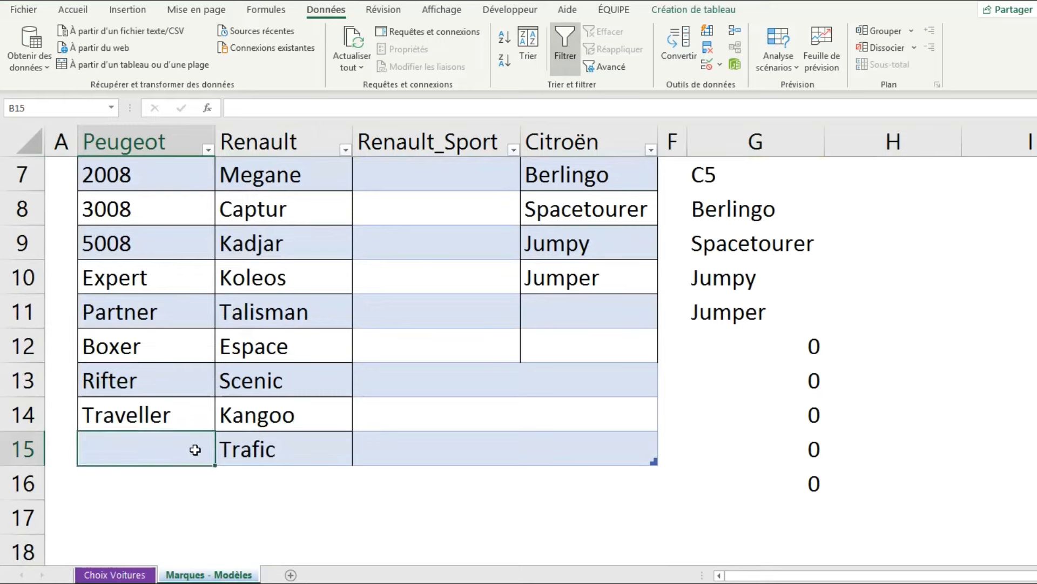
type("dd")
key("Return")
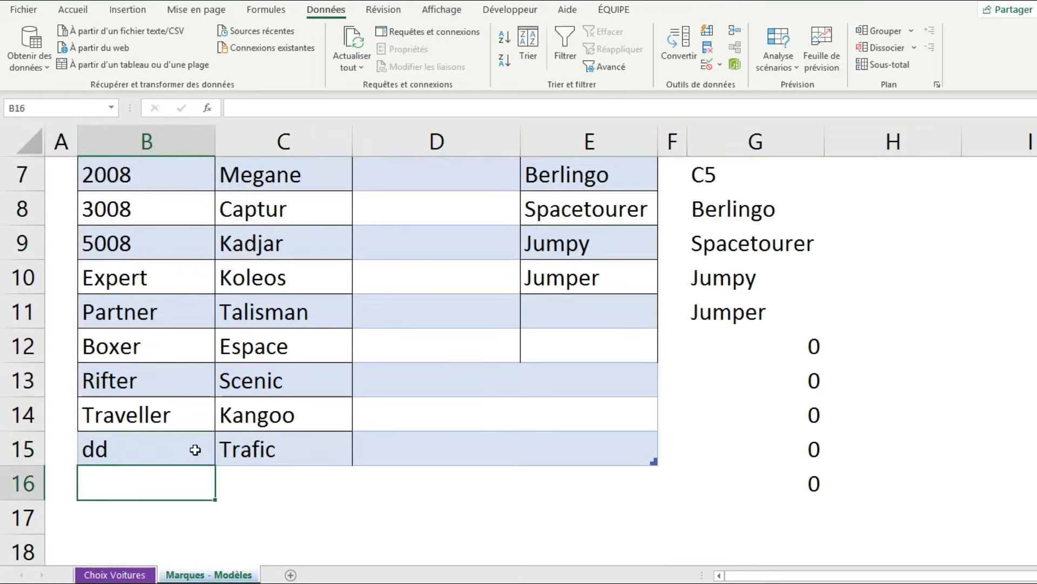
type("aa")
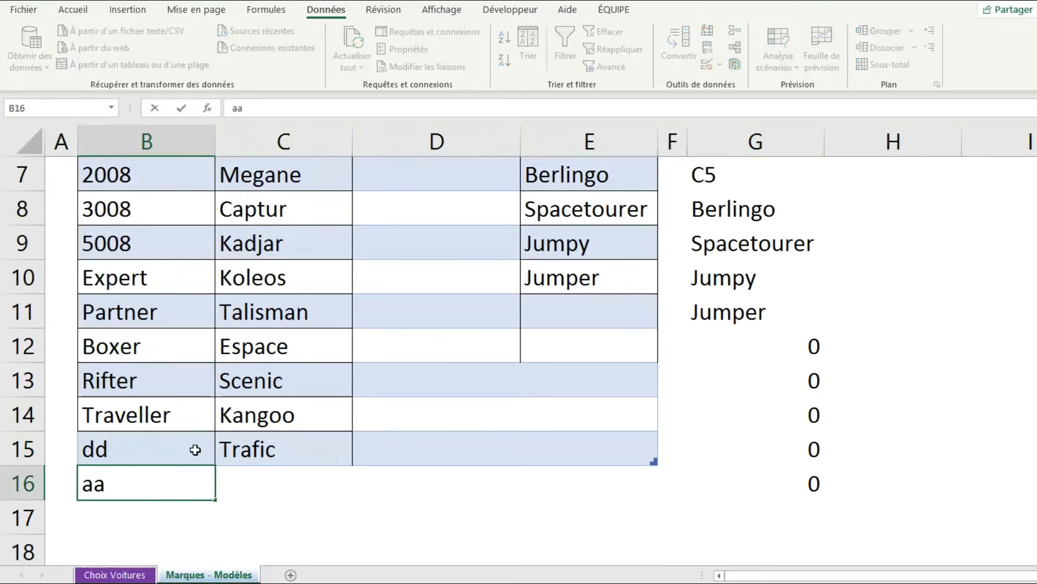
key("Return")
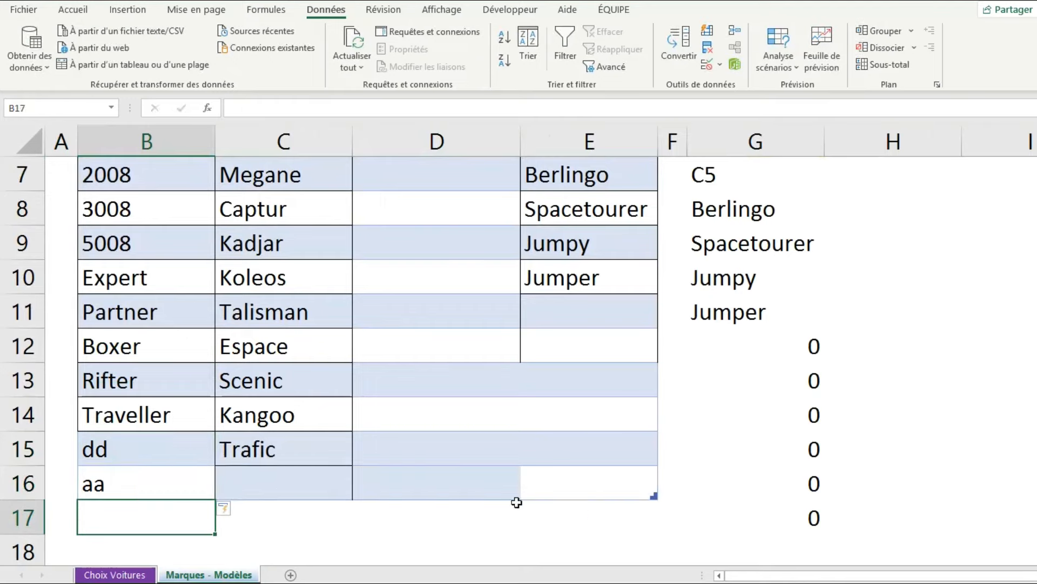
Check on Choix Voitures whether the drop-down list in cell B3 includes the entries added to the Peugeot column
left_click(130, 576)
left_click(309, 305)
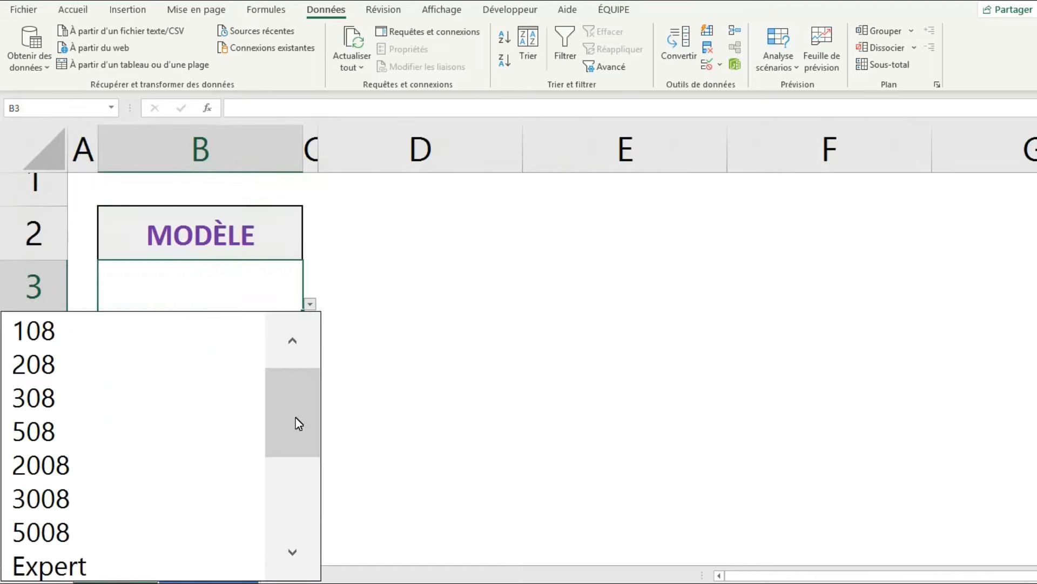
left_click_drag(299, 424, 297, 494)
left_click(491, 475)
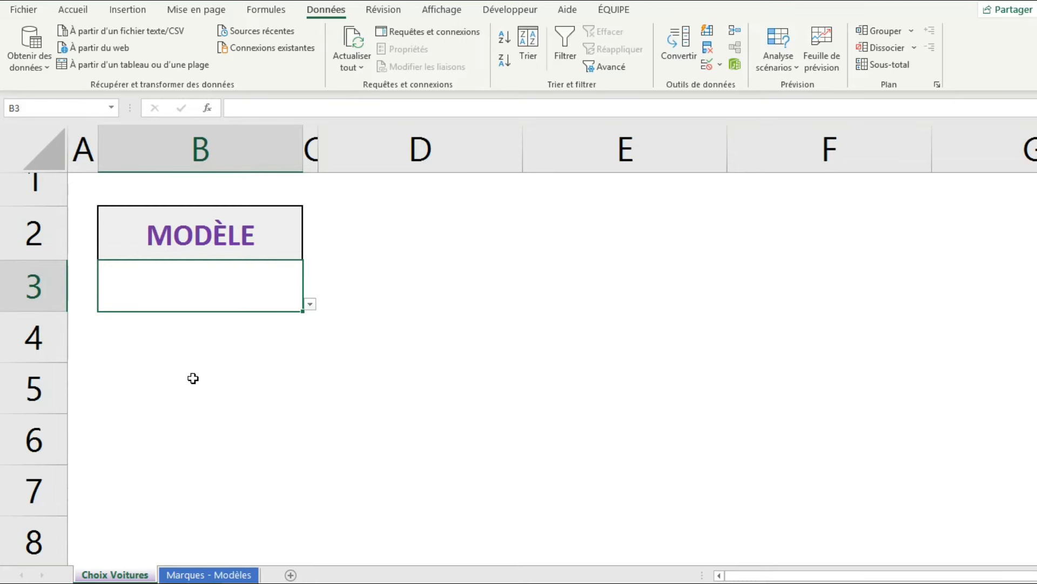
Convert the formatted table Tableau2 on the Marques - Modèles sheet into a normal range
key("ctrl+Page_Down")
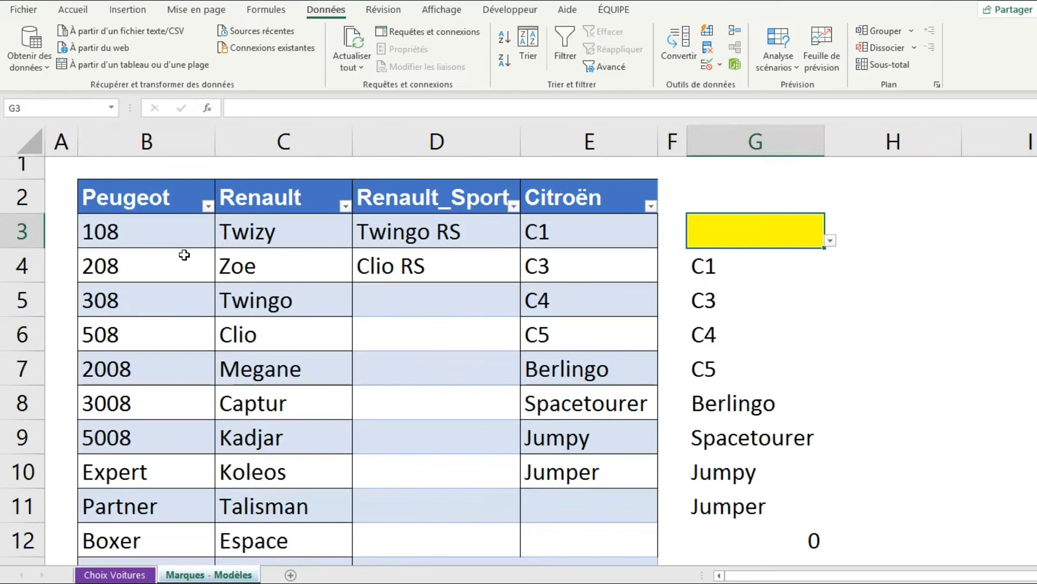
left_click(156, 209)
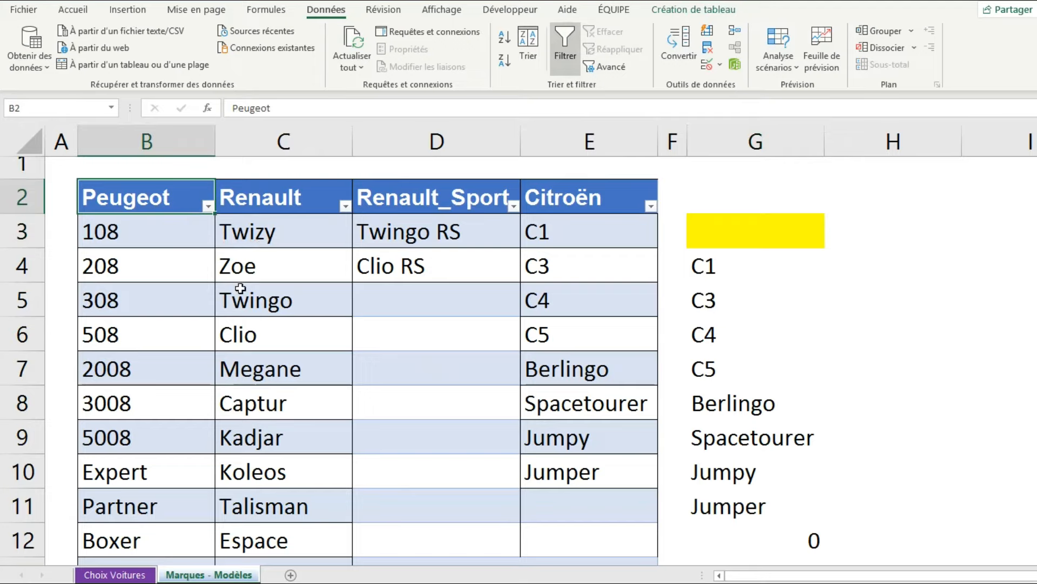
left_click(680, 14)
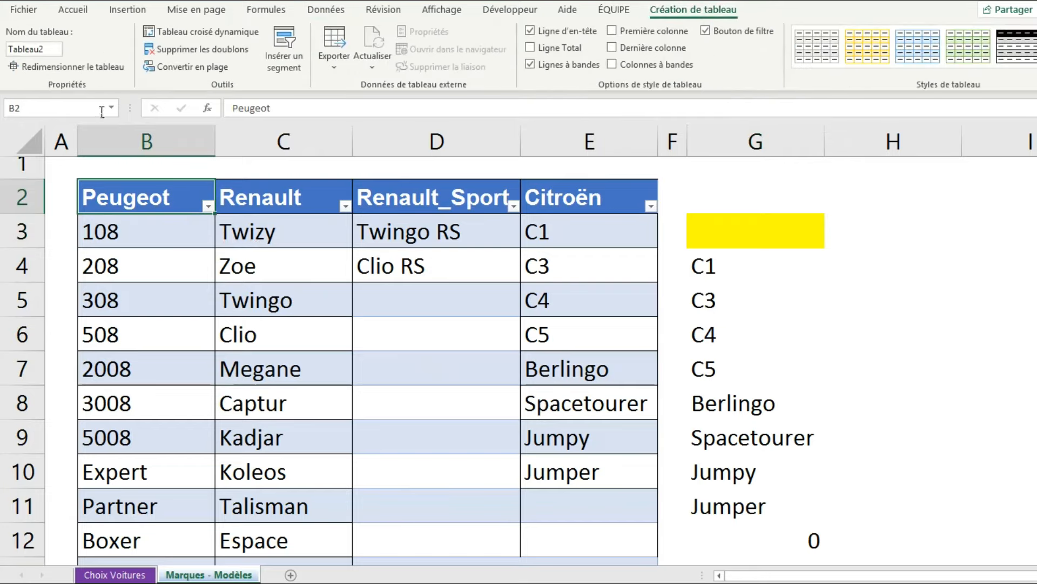
left_click(184, 68)
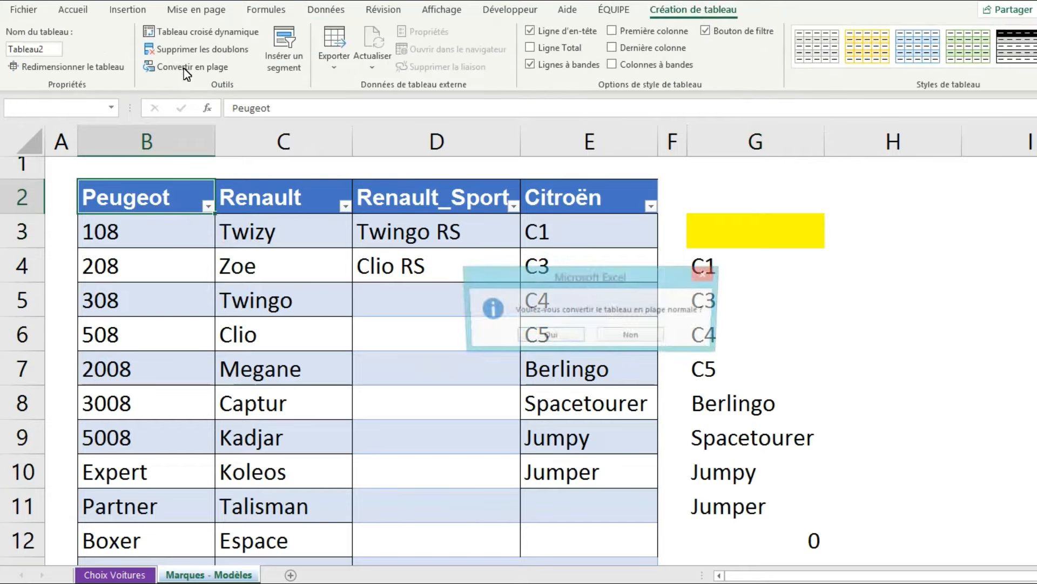
left_click(547, 336)
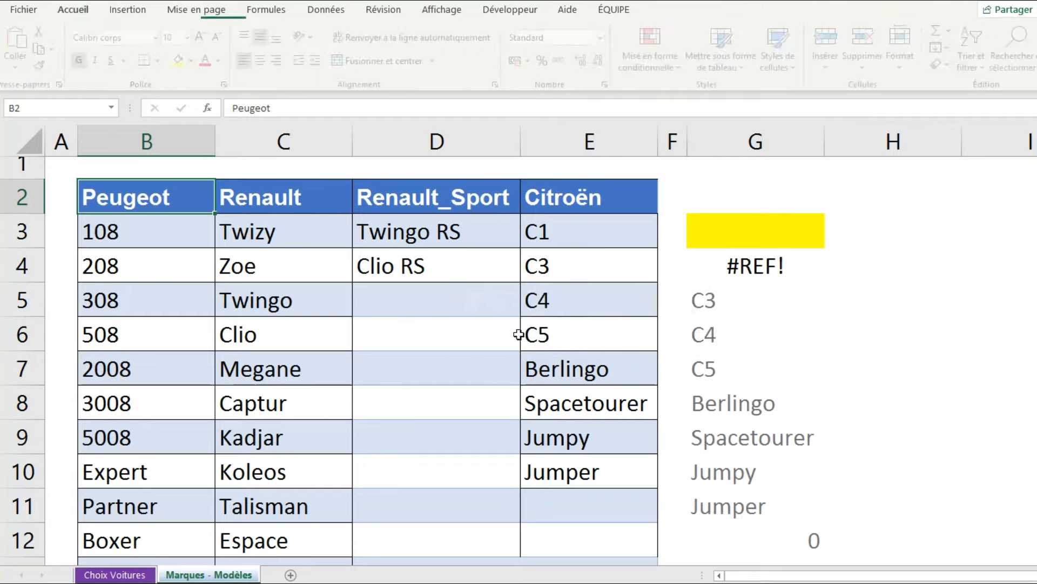
Clear the INDIRECT formula from cell G4 on the Marques - Modèles sheet
left_click(767, 275)
key("BackSpace")
key("Return")
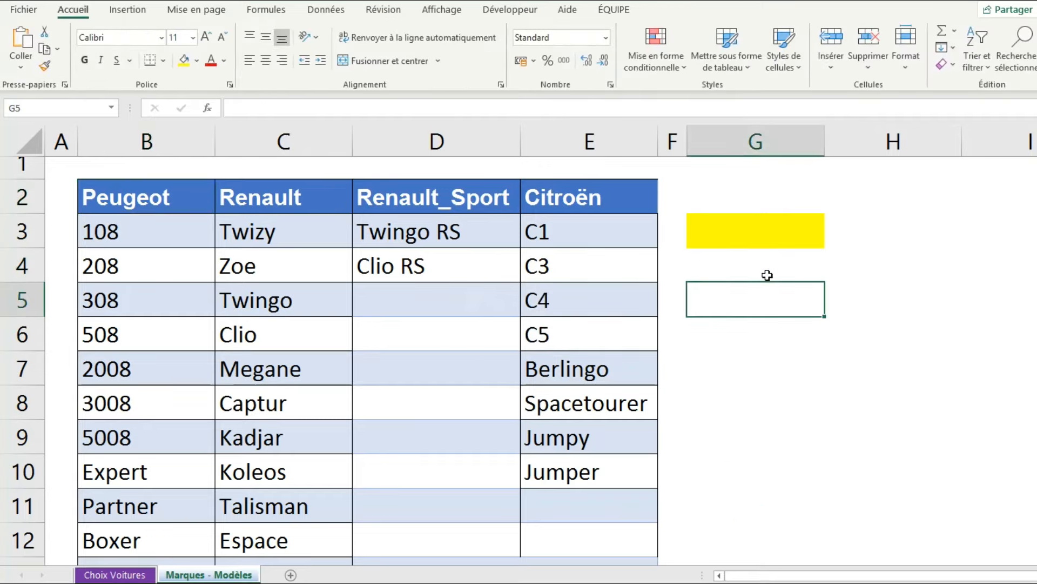
Clear the test entry dd from cell B15 and delete row 16 containing aa
scroll(568, 378, "down", 3)
left_click_drag(47, 360, 47, 389)
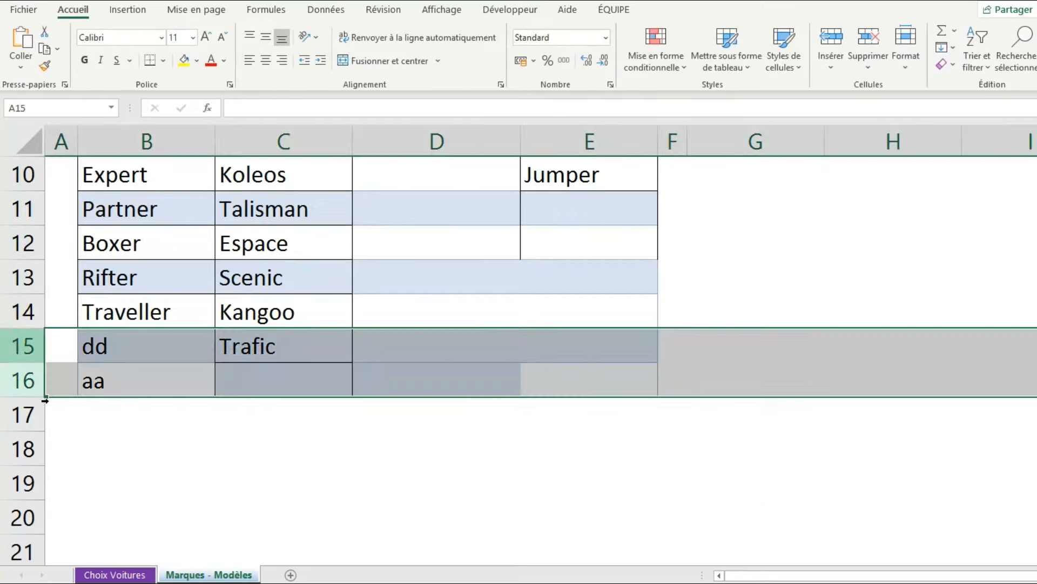
left_click(98, 365)
left_click(105, 352)
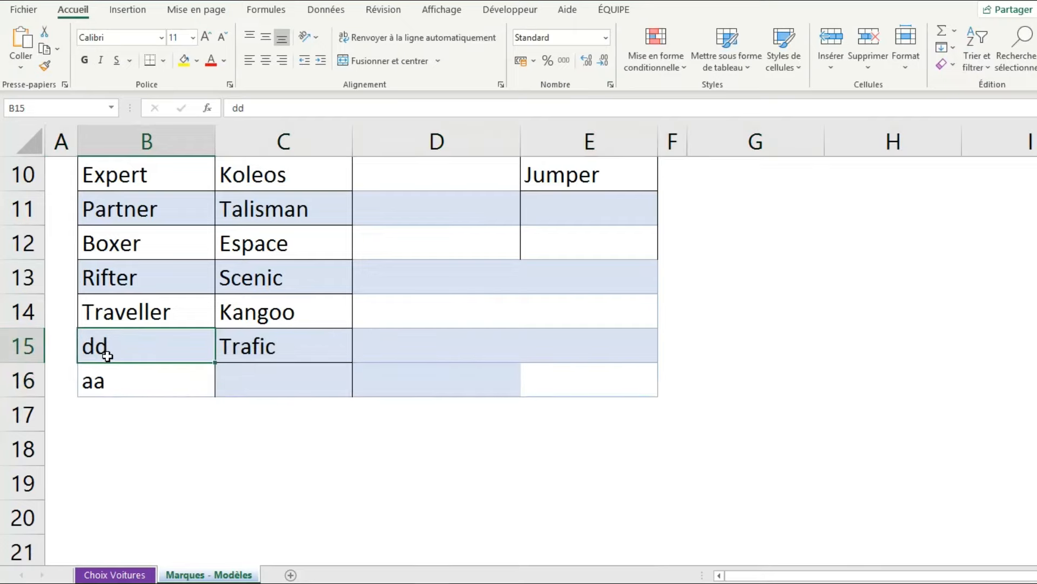
key("Delete")
right_click(33, 389)
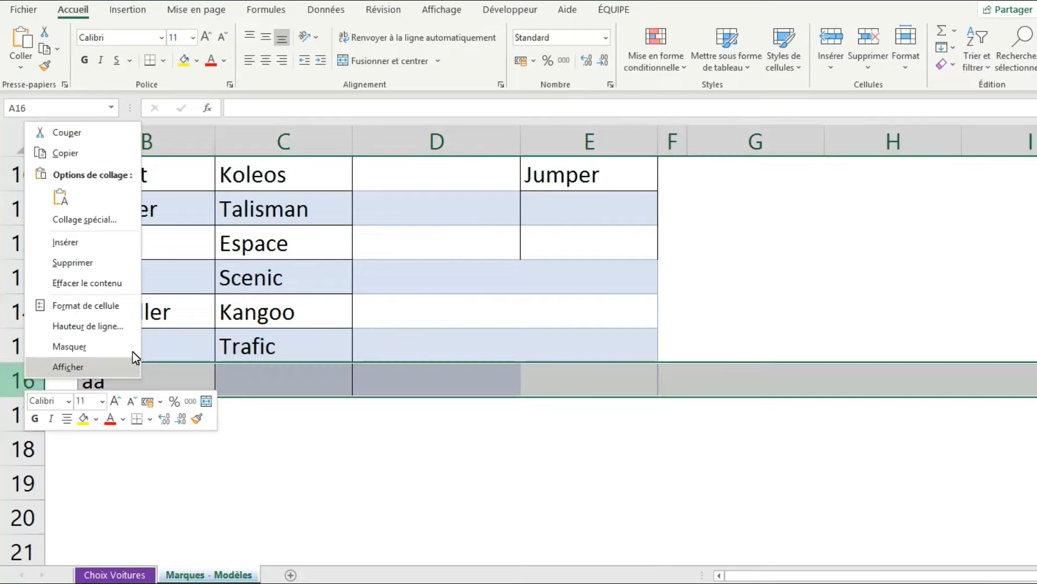
left_click(118, 262)
scroll(621, 294, "up", 2)
scroll(621, 290, "up", 1)
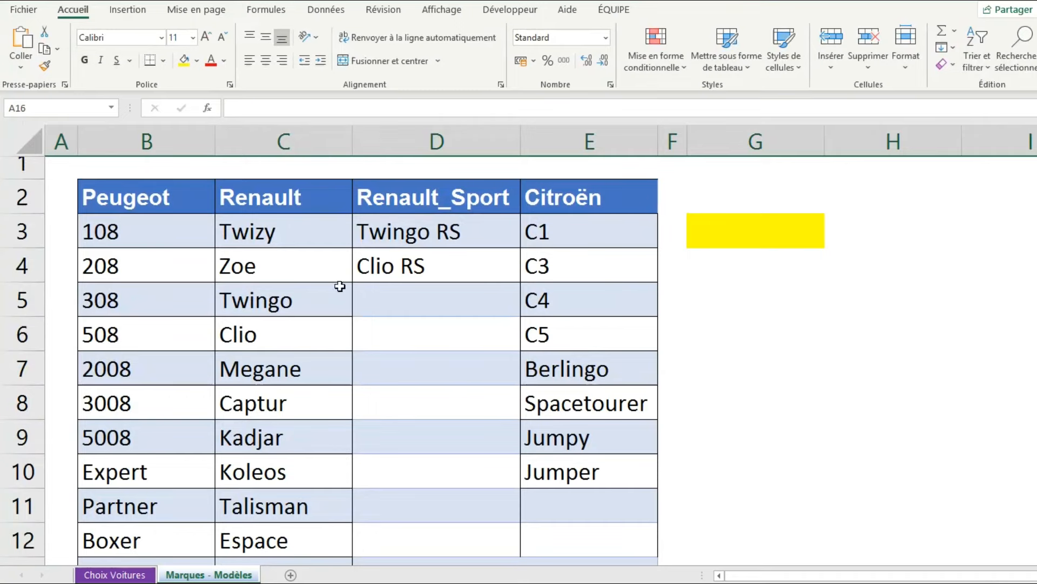
Replace the data validation source of cell B3 on Choix Voitures with a DECALER function starting at 'Marques - Modèles'!$B$3
key("alt+eacute")
left_click(116, 575)
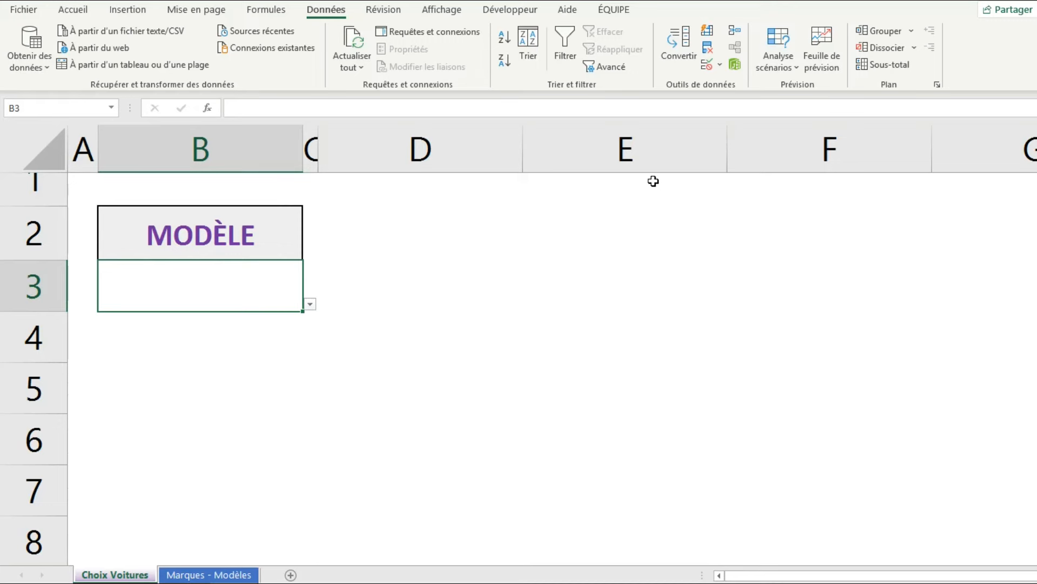
left_click(719, 66)
left_click(725, 86)
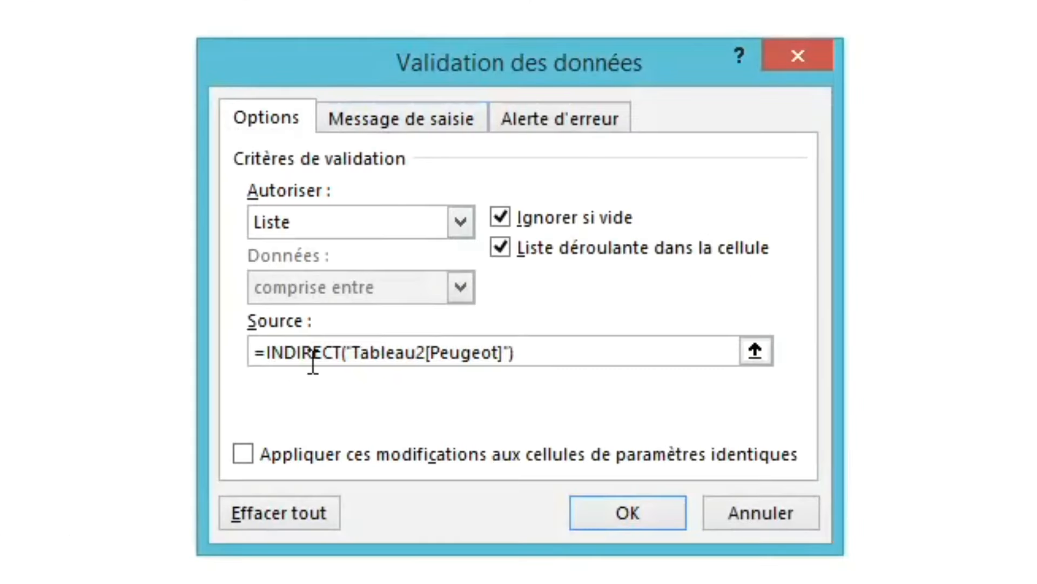
left_click_drag(594, 348, 723, 348)
key("BackSpace")
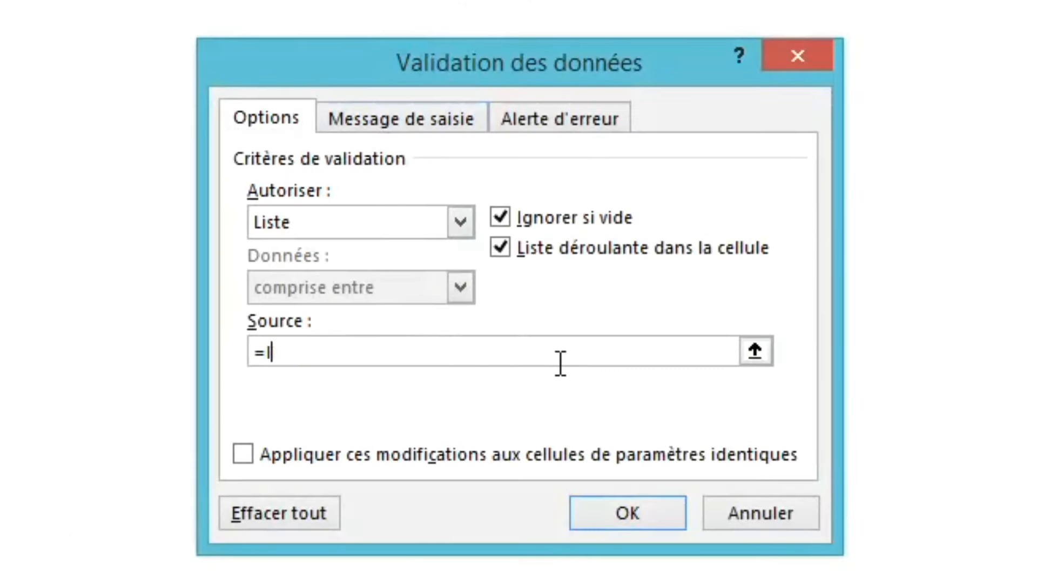
key("BackSpace")
type("DECALER(")
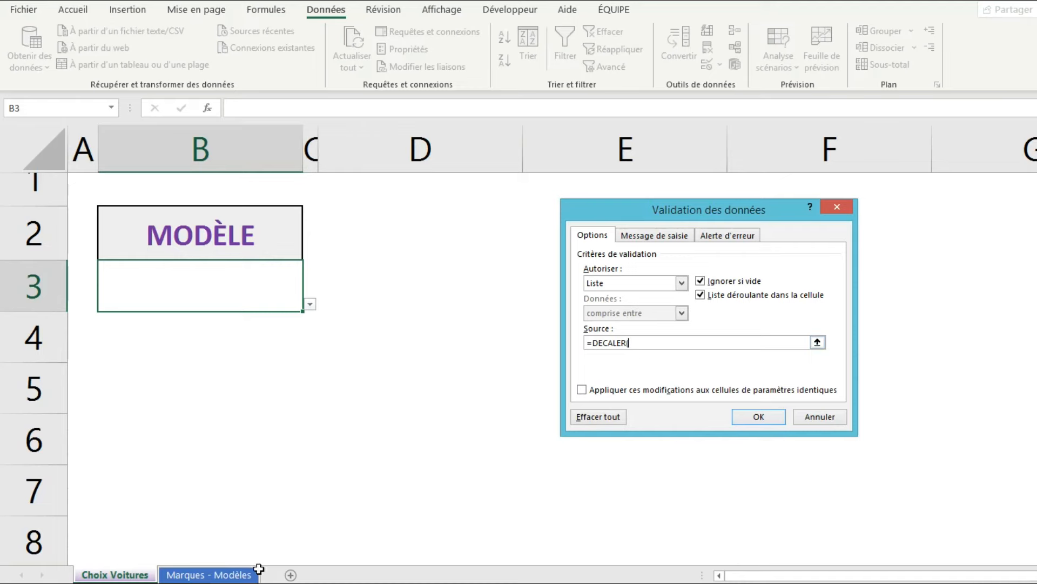
left_click(243, 575)
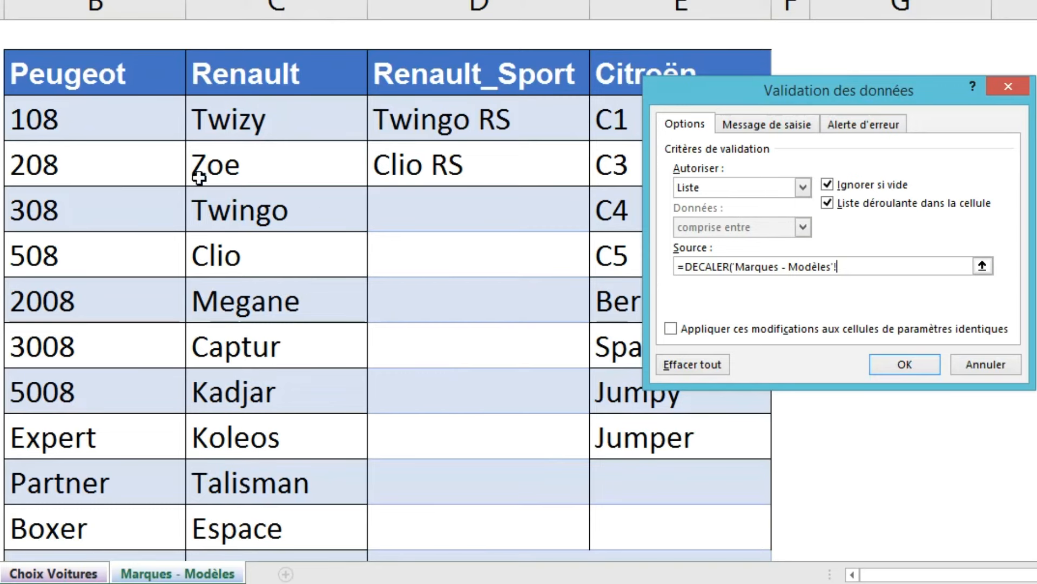
left_click(143, 130)
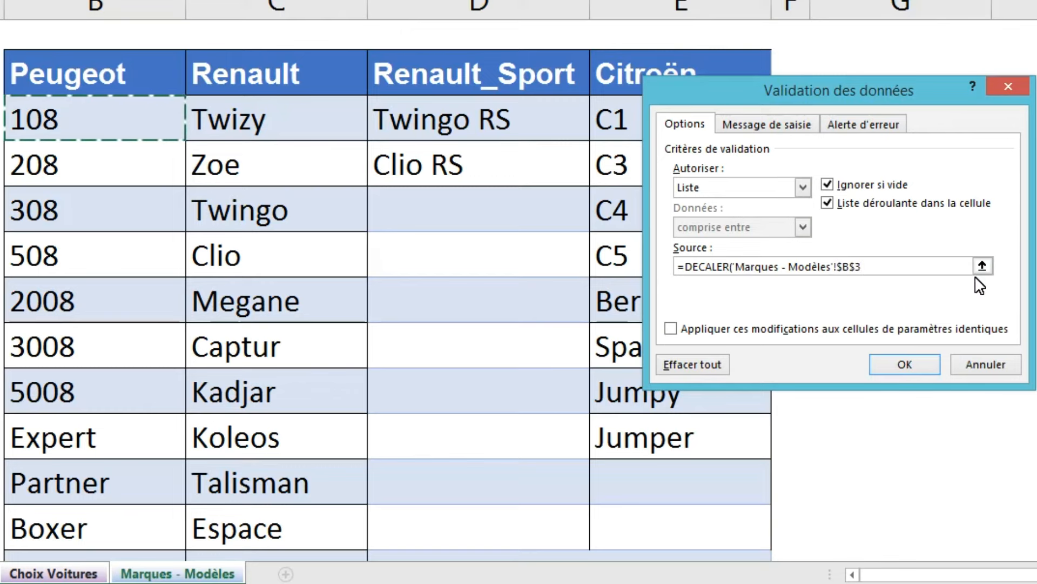
Complete the DECALER source with offsets 0 and 0 and a height of NBVAL('Marques - Modèles'!$B:$B) minus 1, and apply the validation
type(";0;0;N")
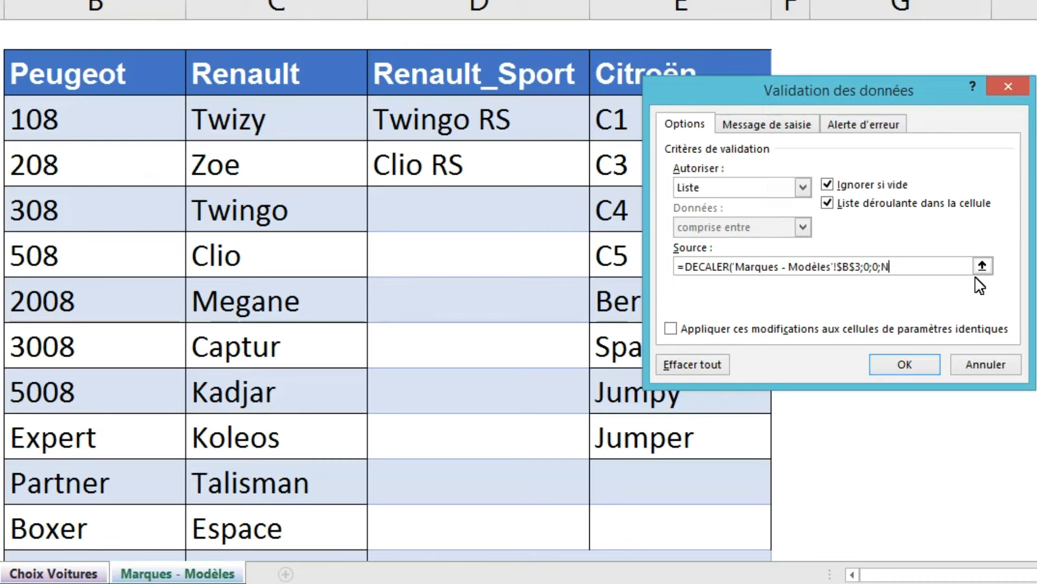
type("BVAL(")
left_click(148, 27)
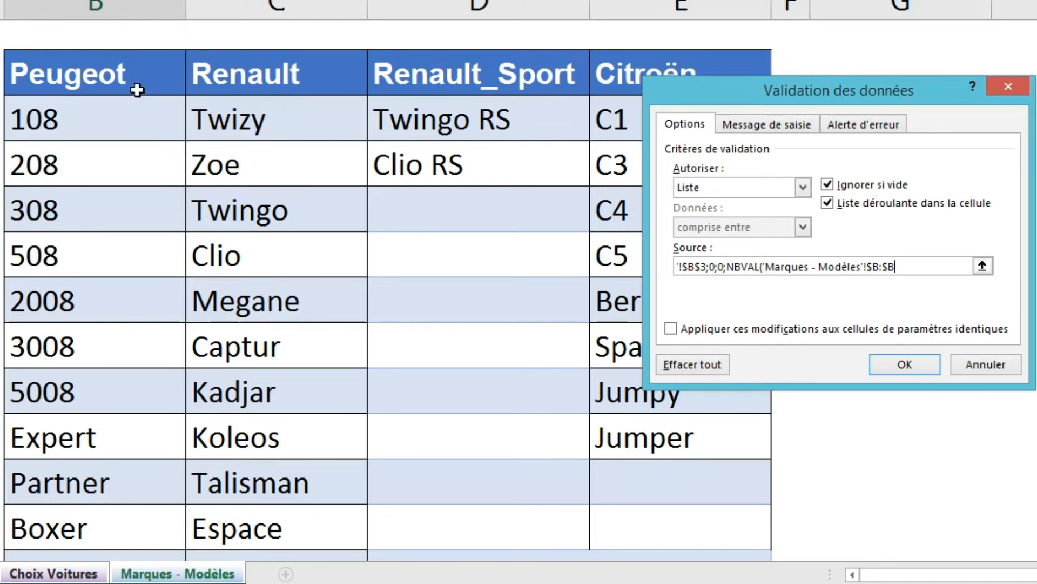
type("1")
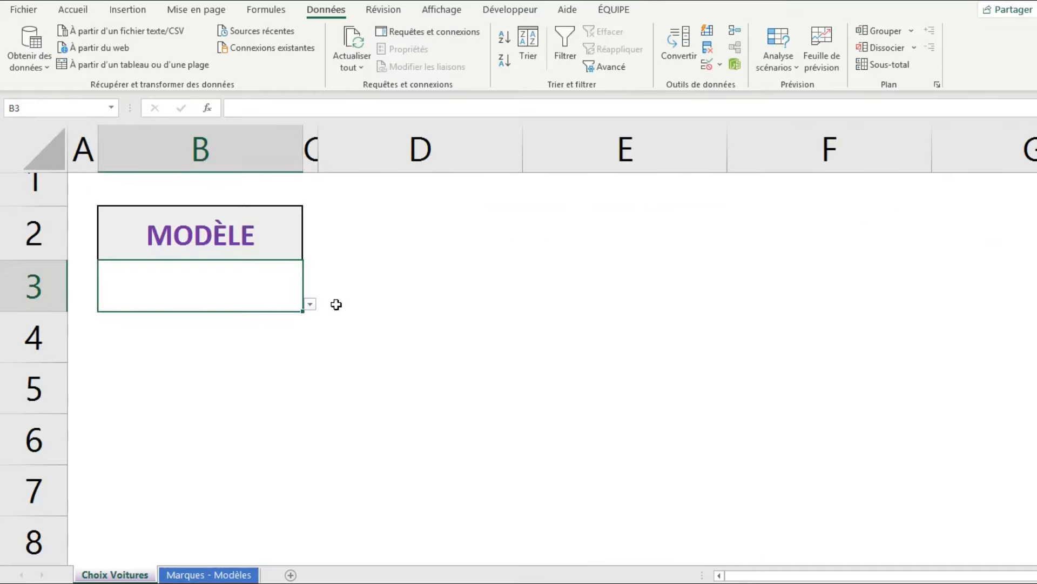
Look through the models offered by the DECALER-based drop-down list in cell B3 of Choix Voitures
left_click(310, 305)
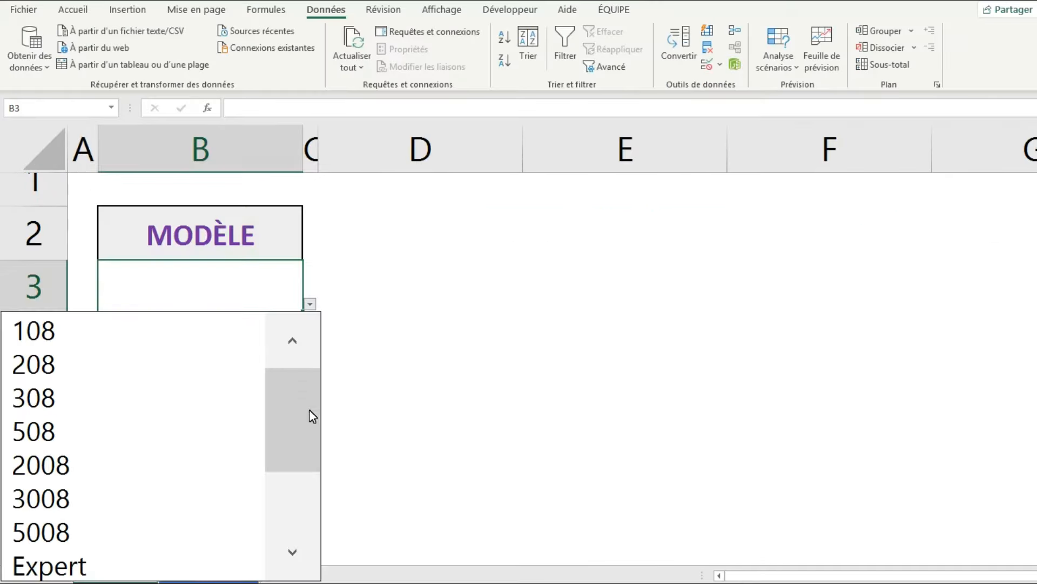
left_click_drag(309, 410, 313, 507)
left_click_drag(304, 464, 409, 403)
left_click(350, 449)
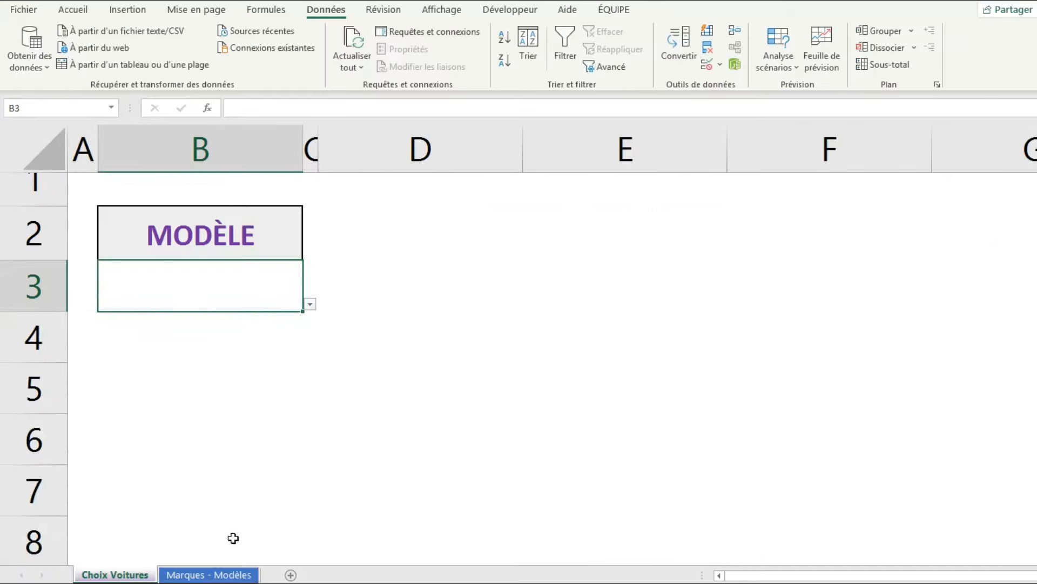
Add the test entries dd and cc in cells B15 and B16 of Marques - Modèles and check them in the B3 drop-down list
left_click(219, 574)
scroll(179, 265, "down", 2)
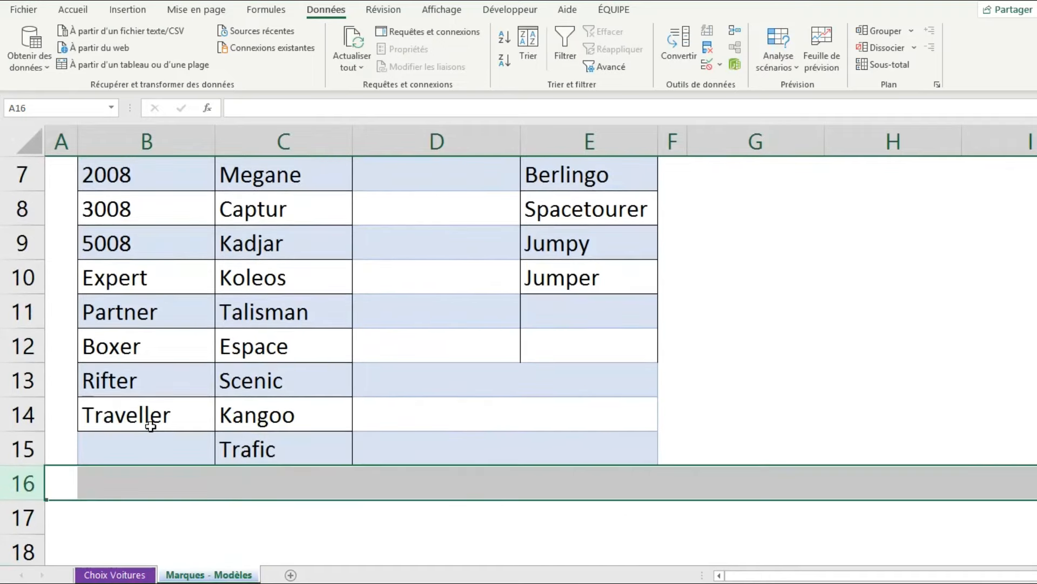
left_click(135, 455)
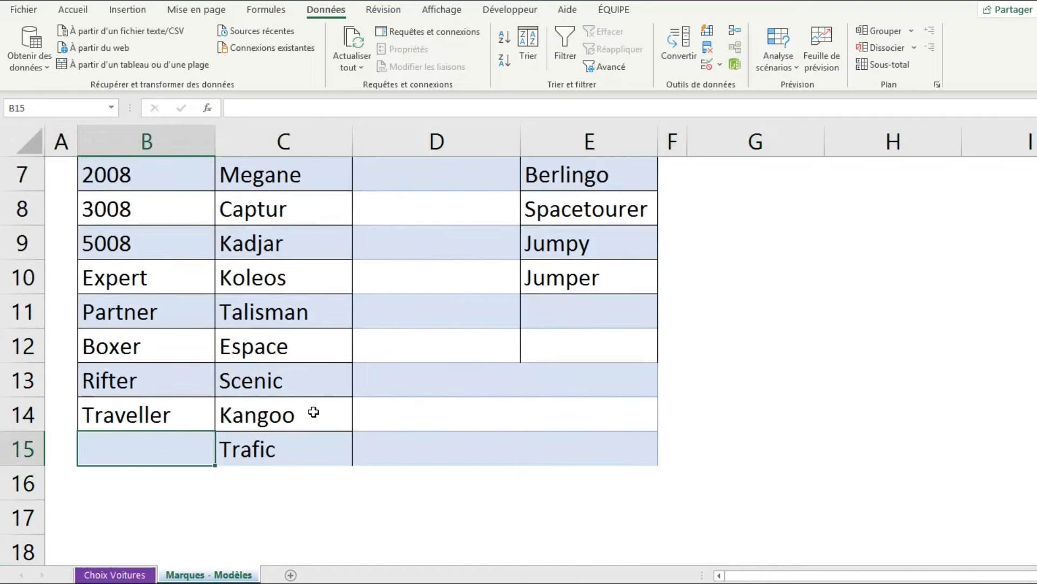
type("dd")
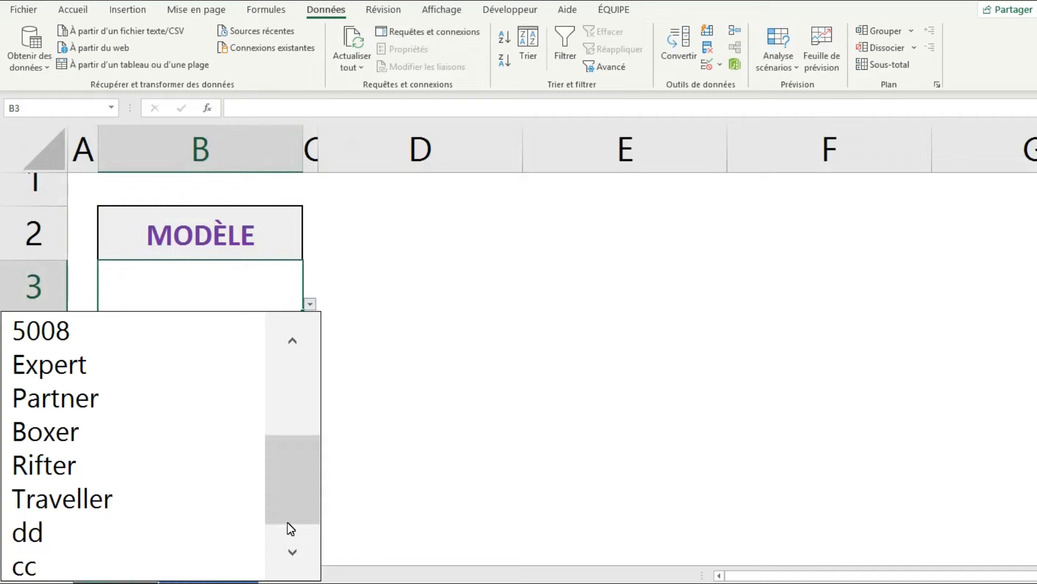
left_click_drag(303, 479, 305, 413)
key("Escape")
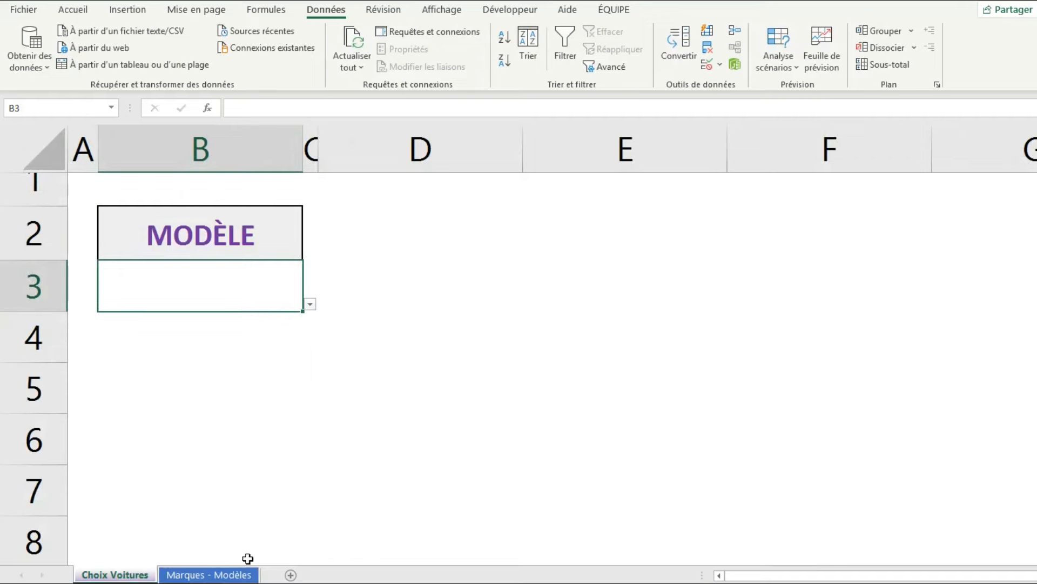
Remove the test entries cc and dd from cells B16 and B15 of Marques - Modèles and recheck the B3 drop-down list
left_click(240, 574)
left_click(140, 486)
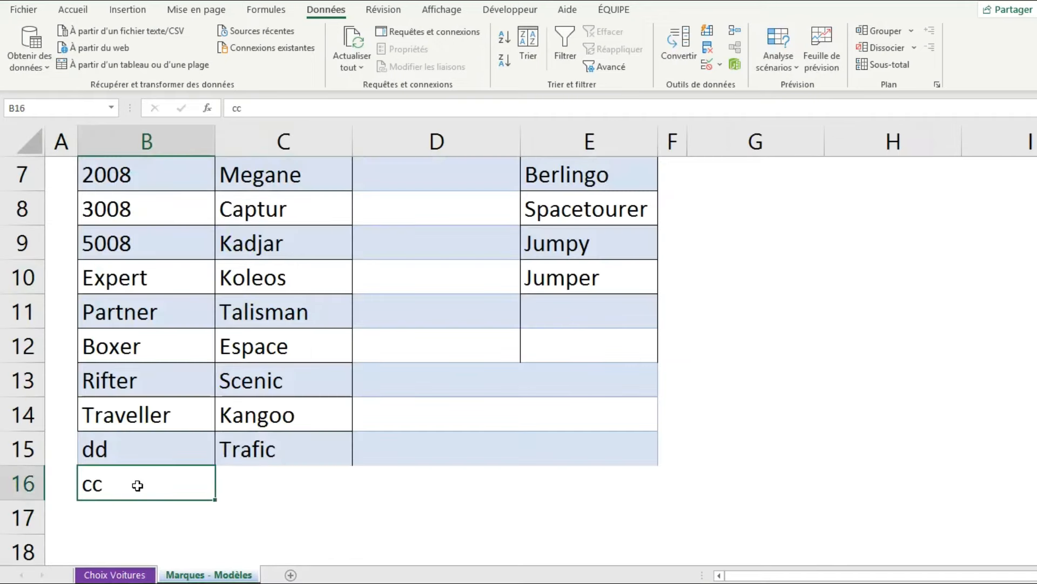
key("BackSpace")
key("Return")
left_click(140, 440)
key("BackSpace")
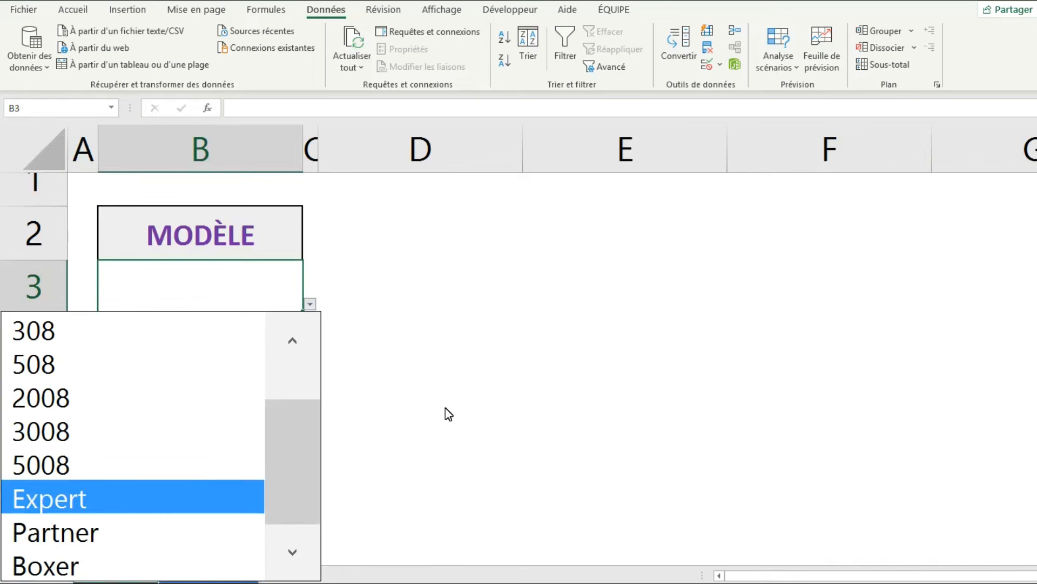
key("Escape")
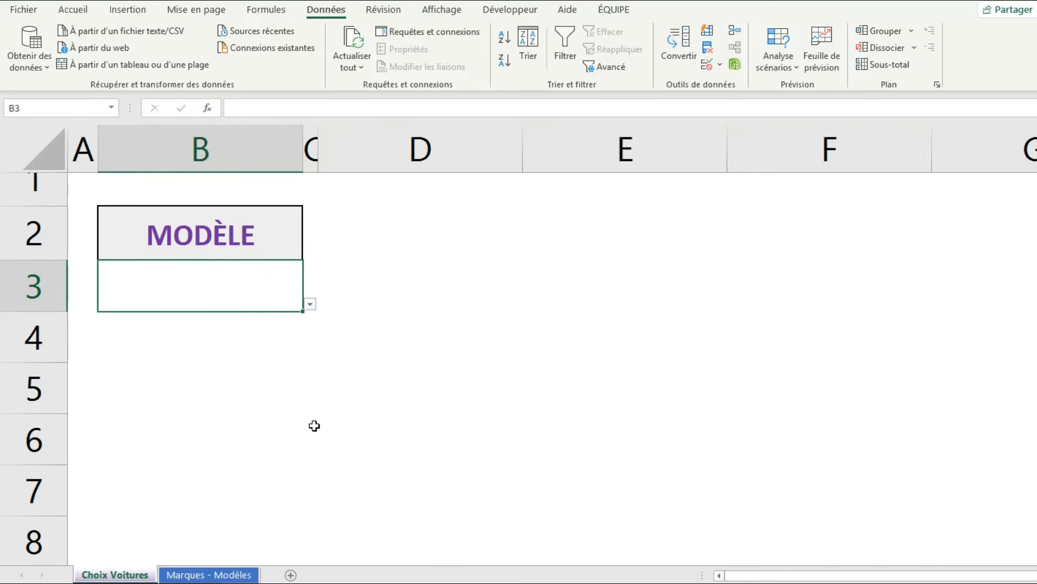